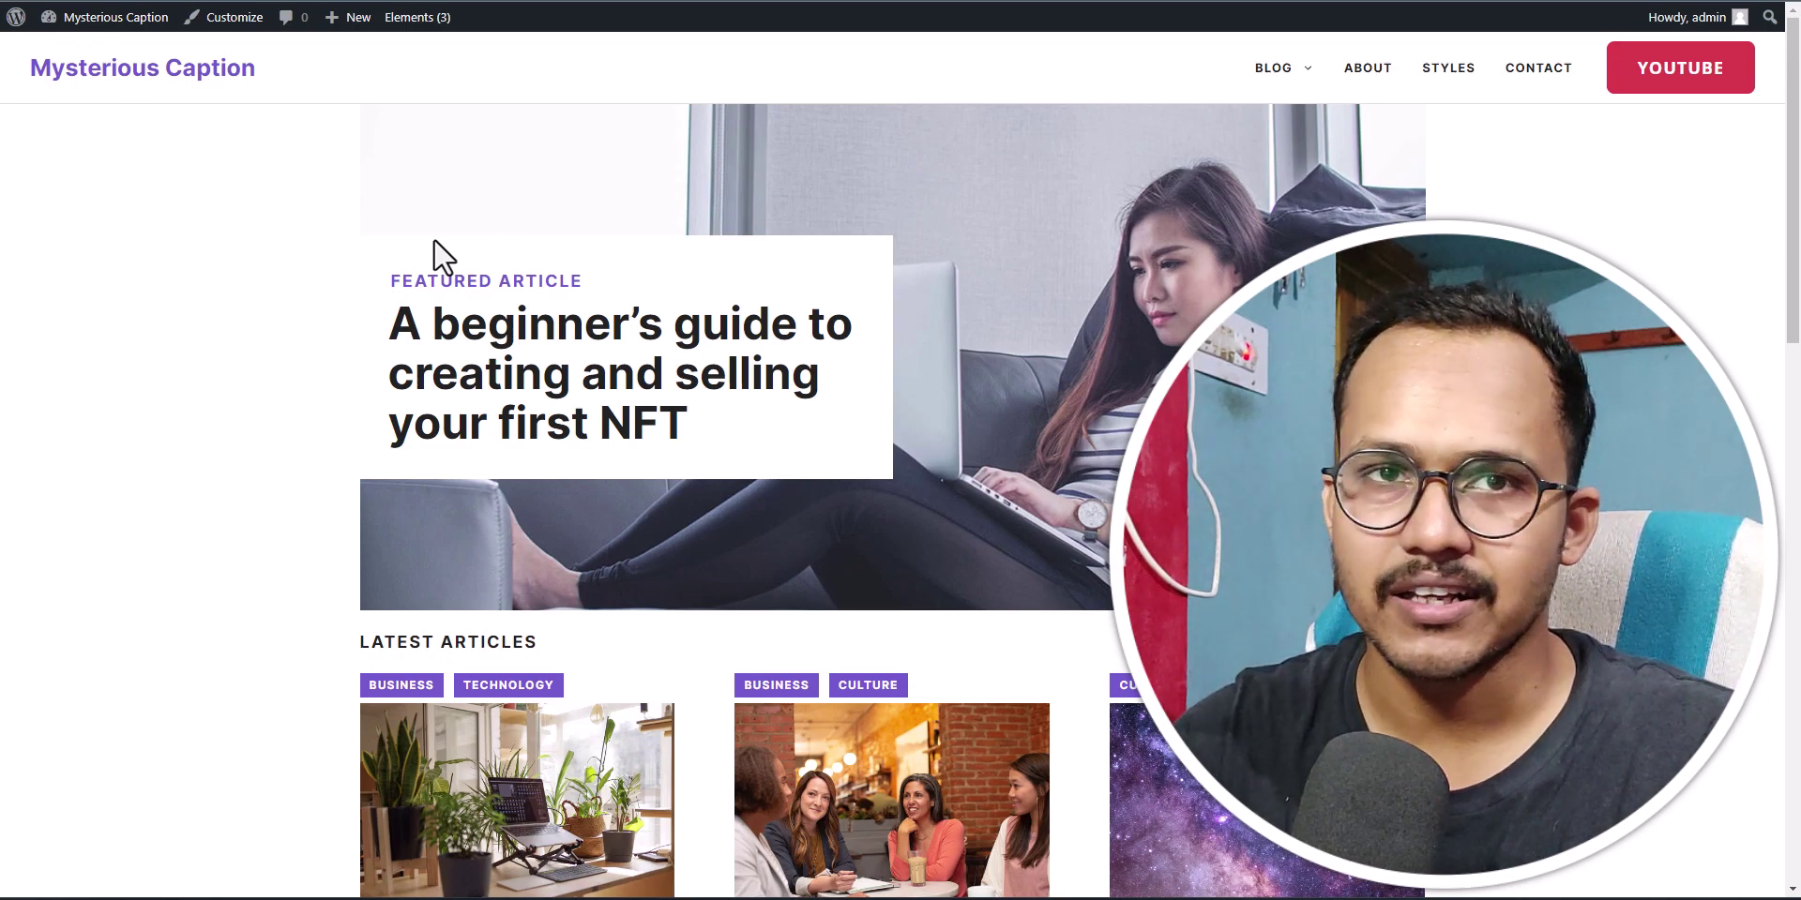
Go through the installed plugins and the GeneratePress module list to check that the Elements module is active.
mouse_move(89, 23)
left_click(90, 56)
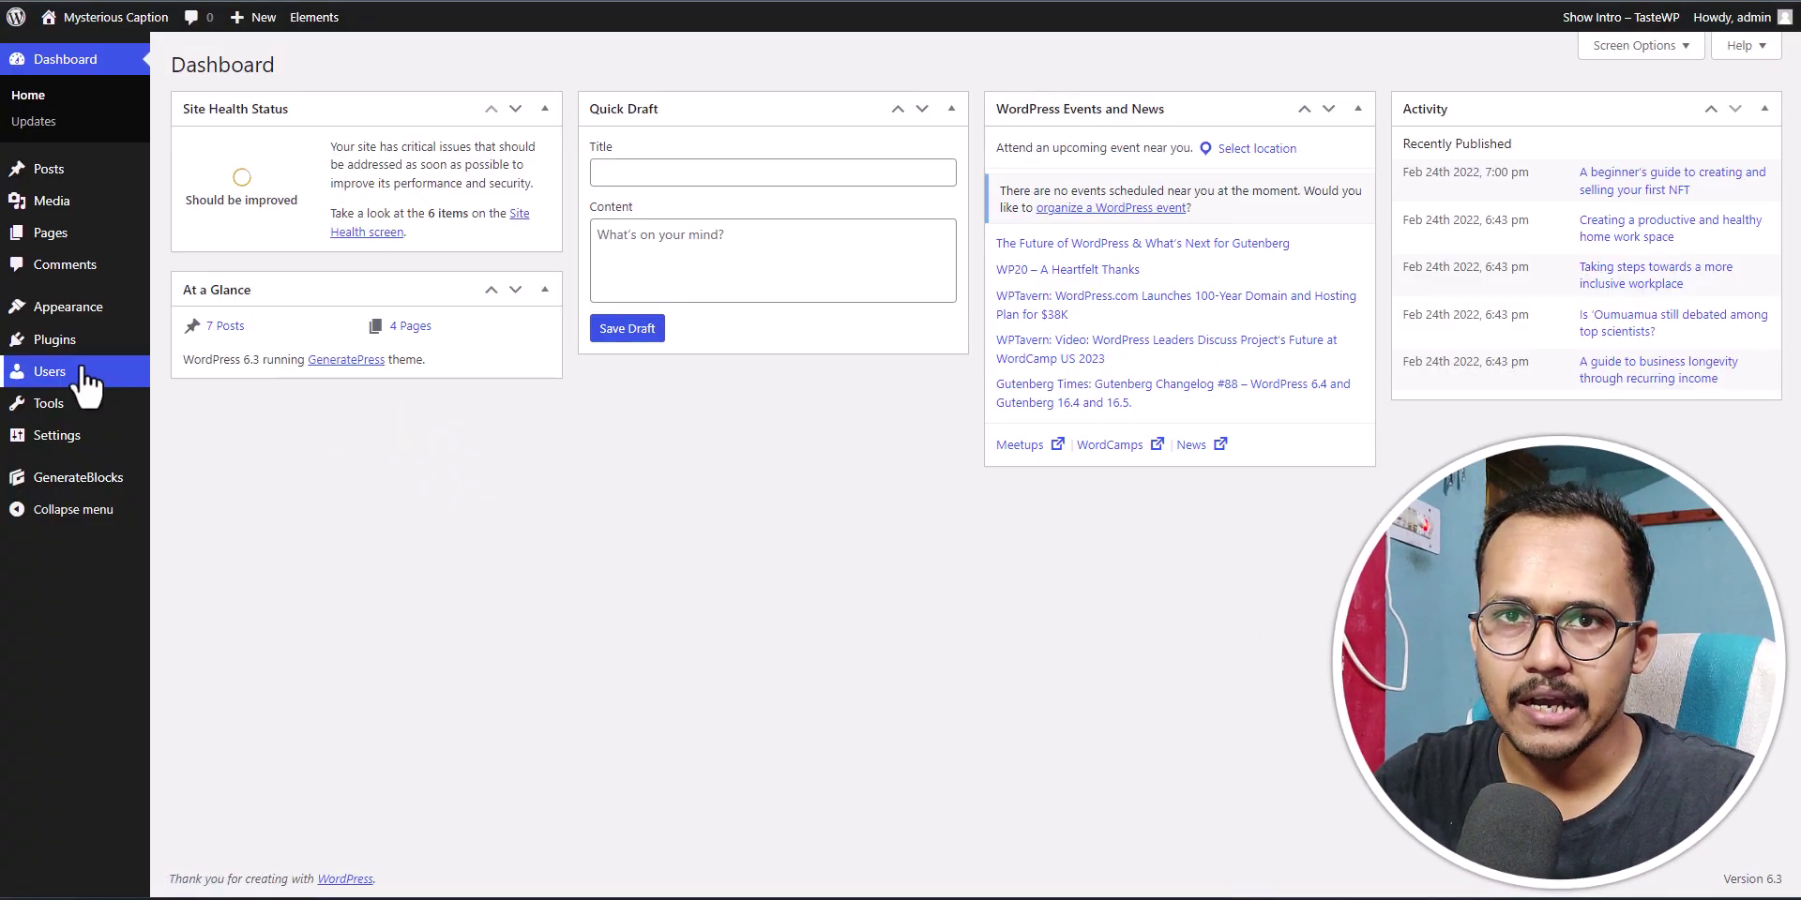
left_click(54, 341)
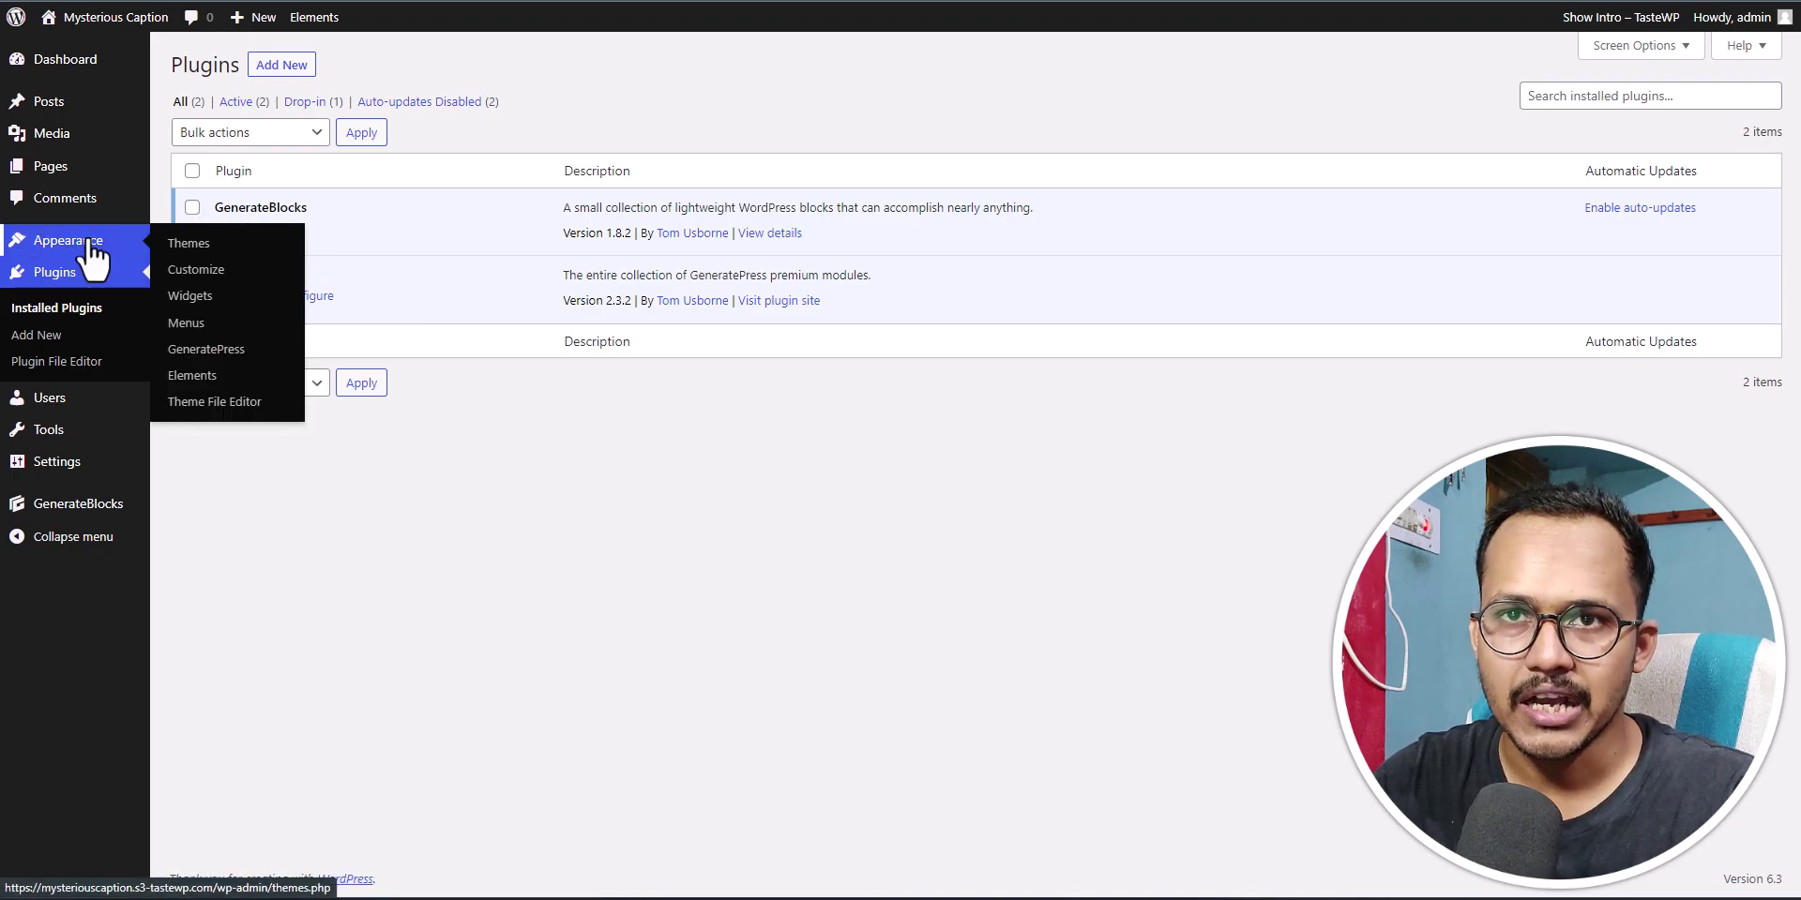
left_click(211, 352)
scroll(824, 502, "down", 4)
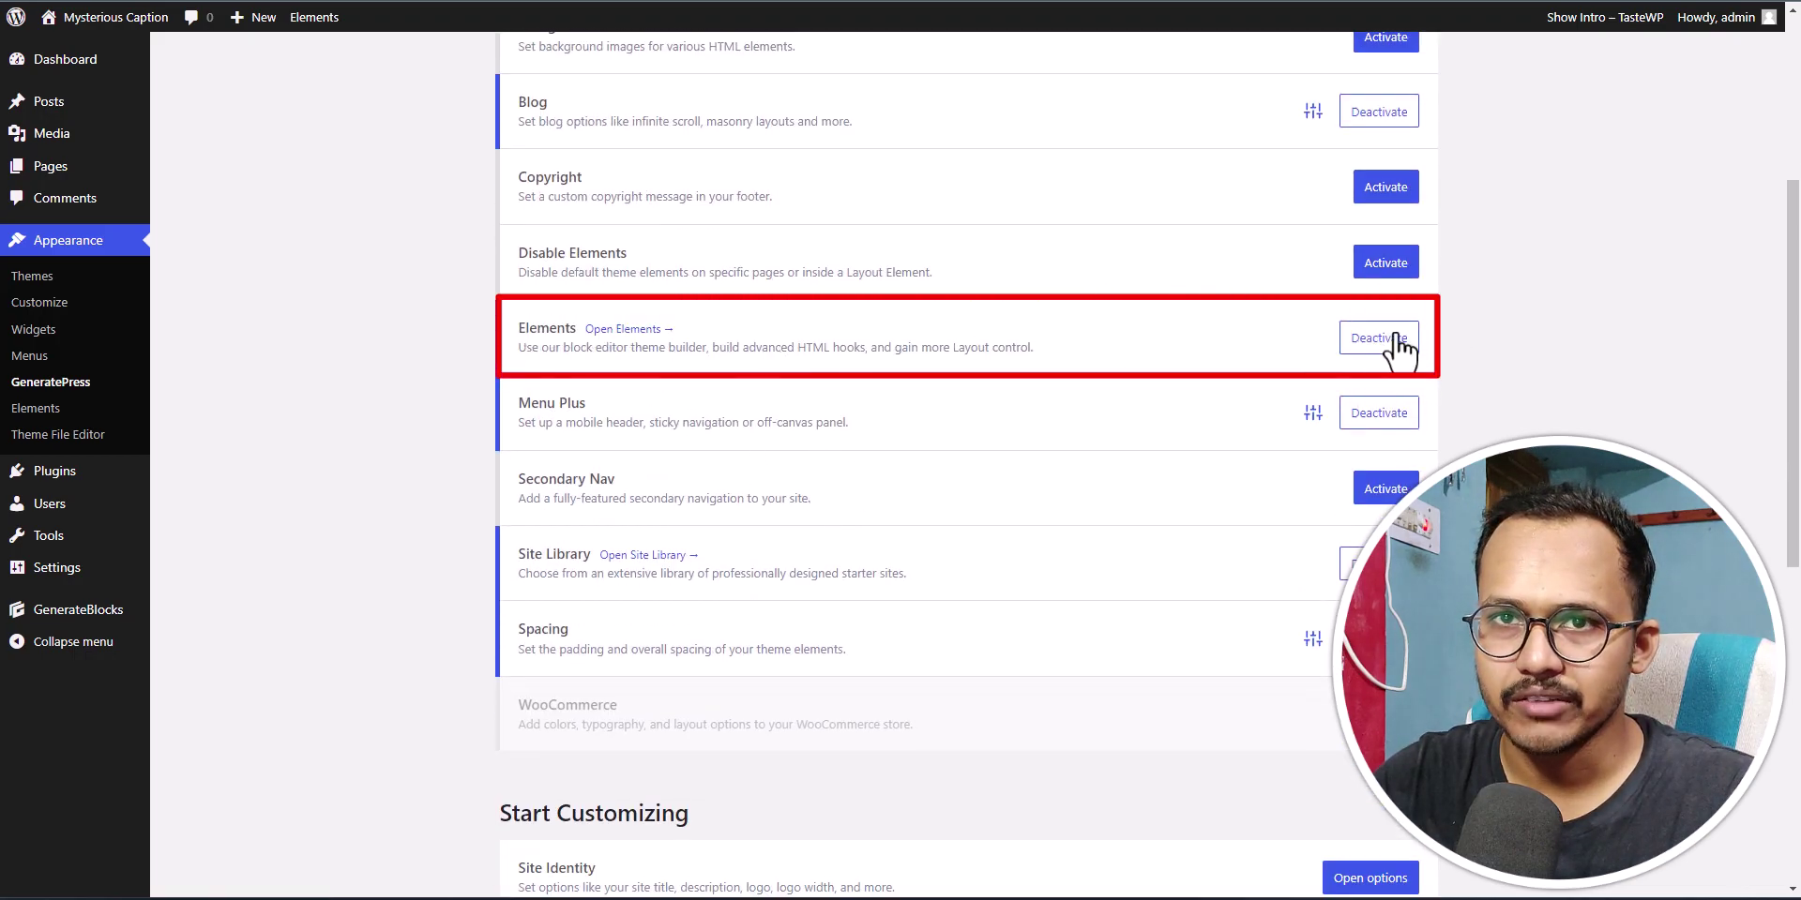
Create a new GeneratePress element of type Block.
left_click(36, 408)
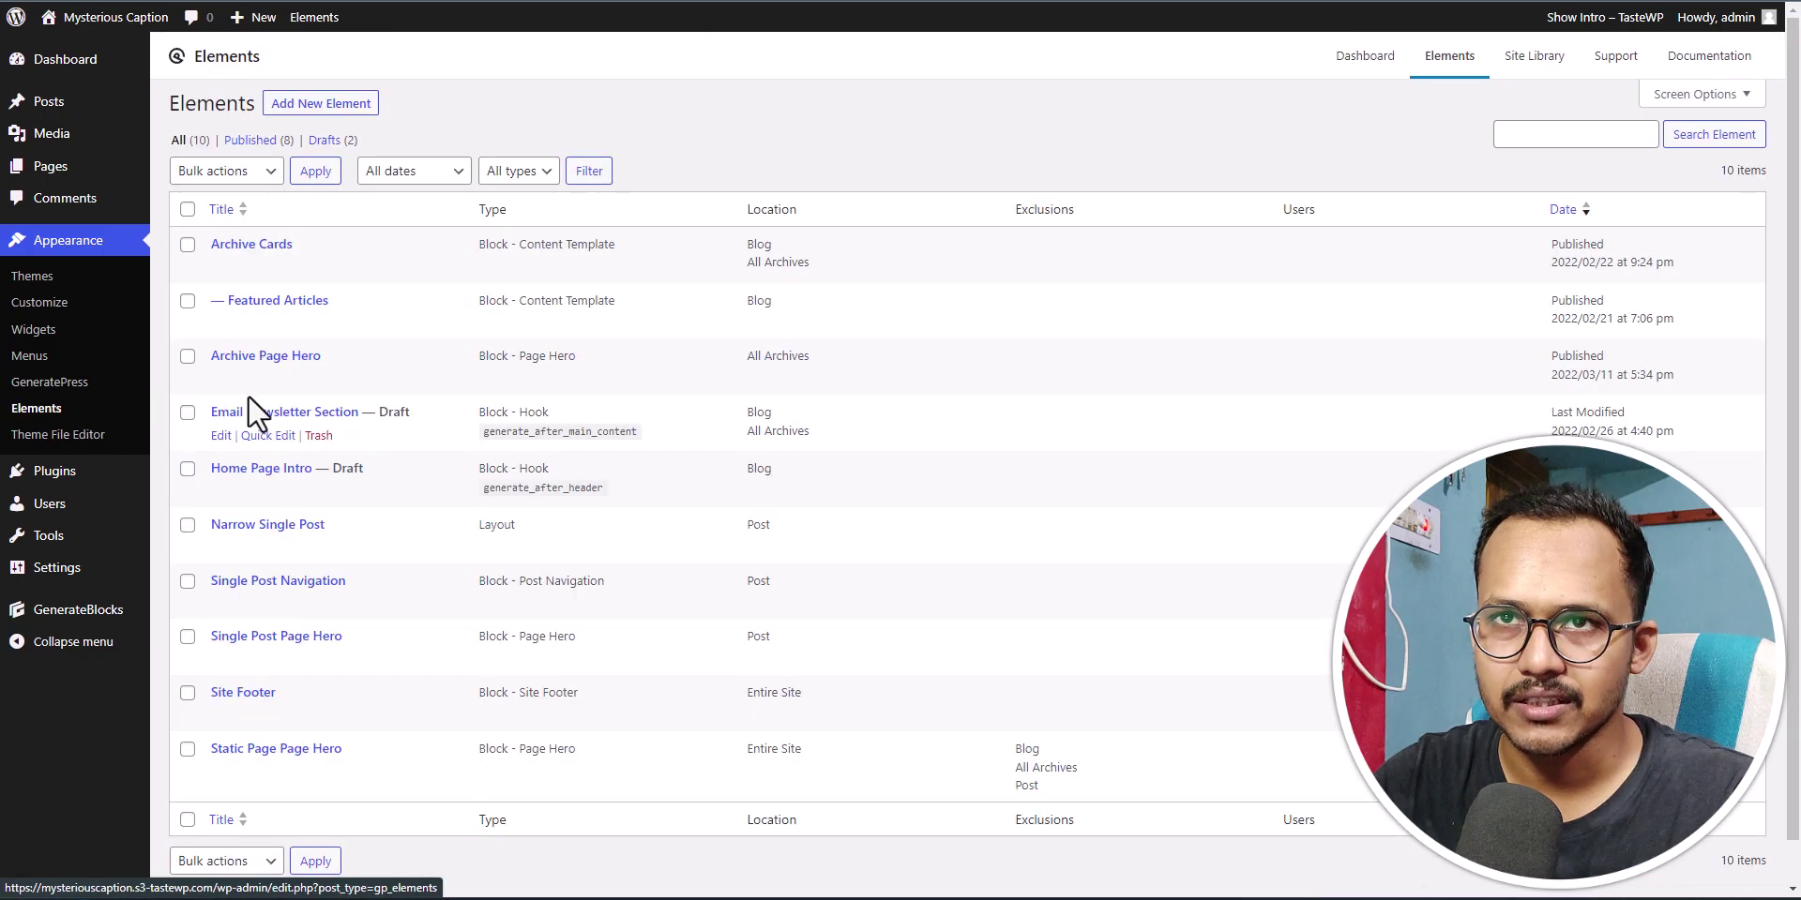
left_click(319, 107)
left_click(768, 475)
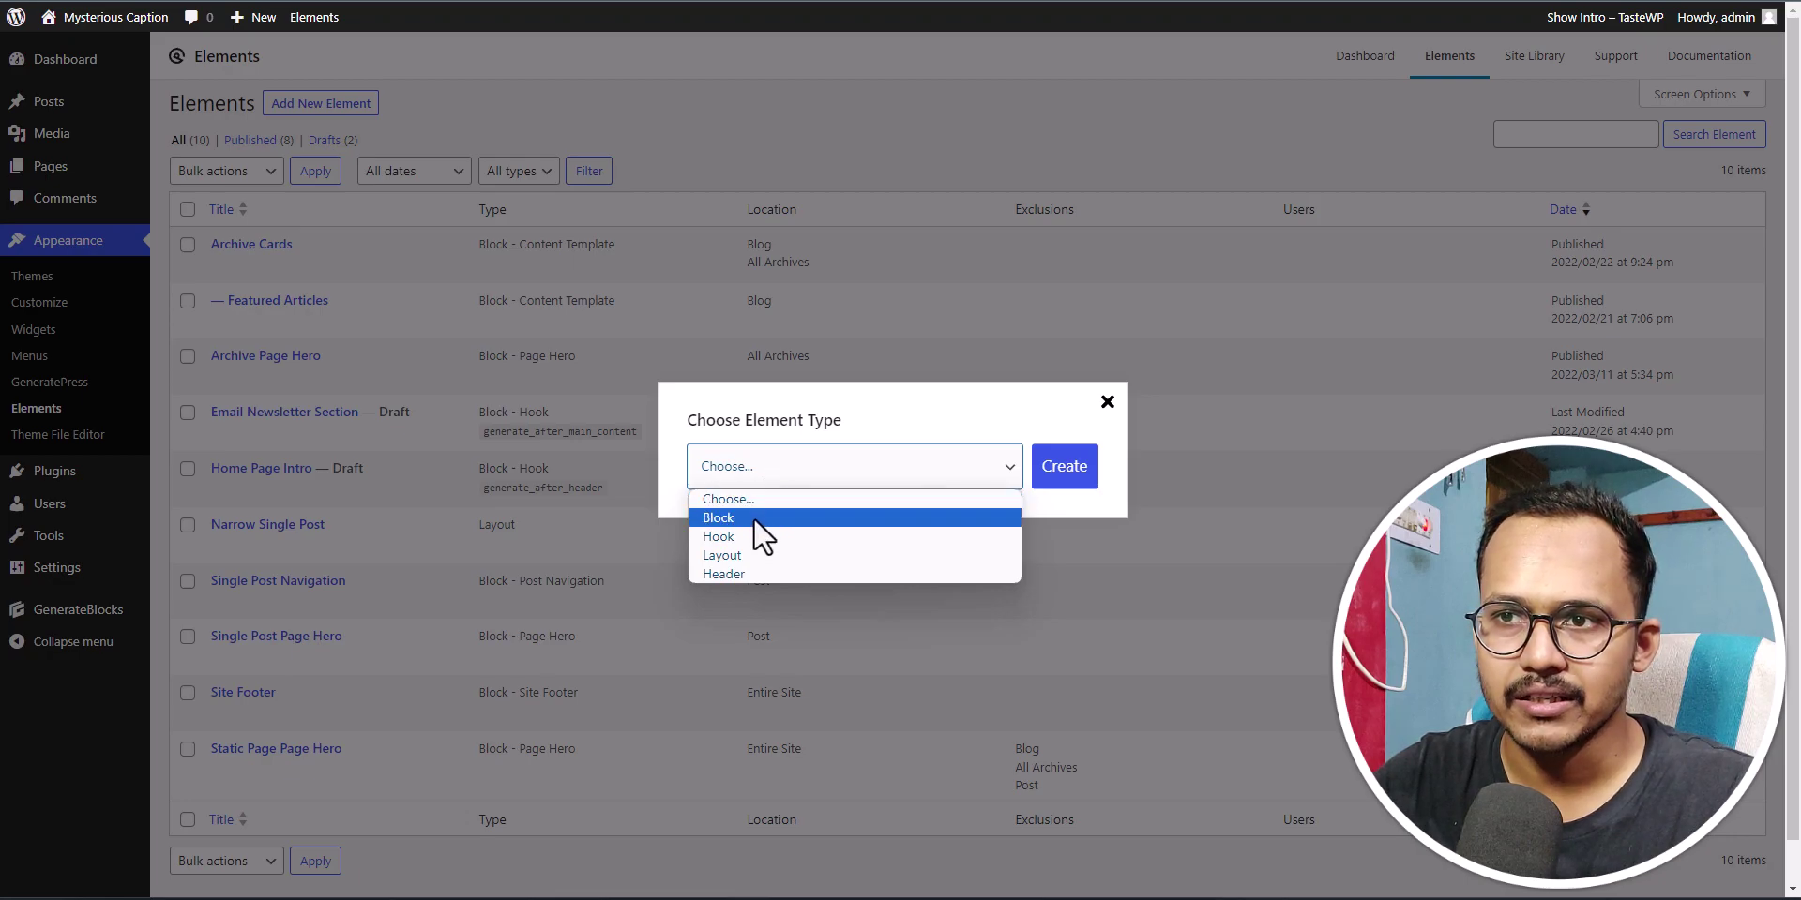
left_click(752, 518)
left_click(1067, 478)
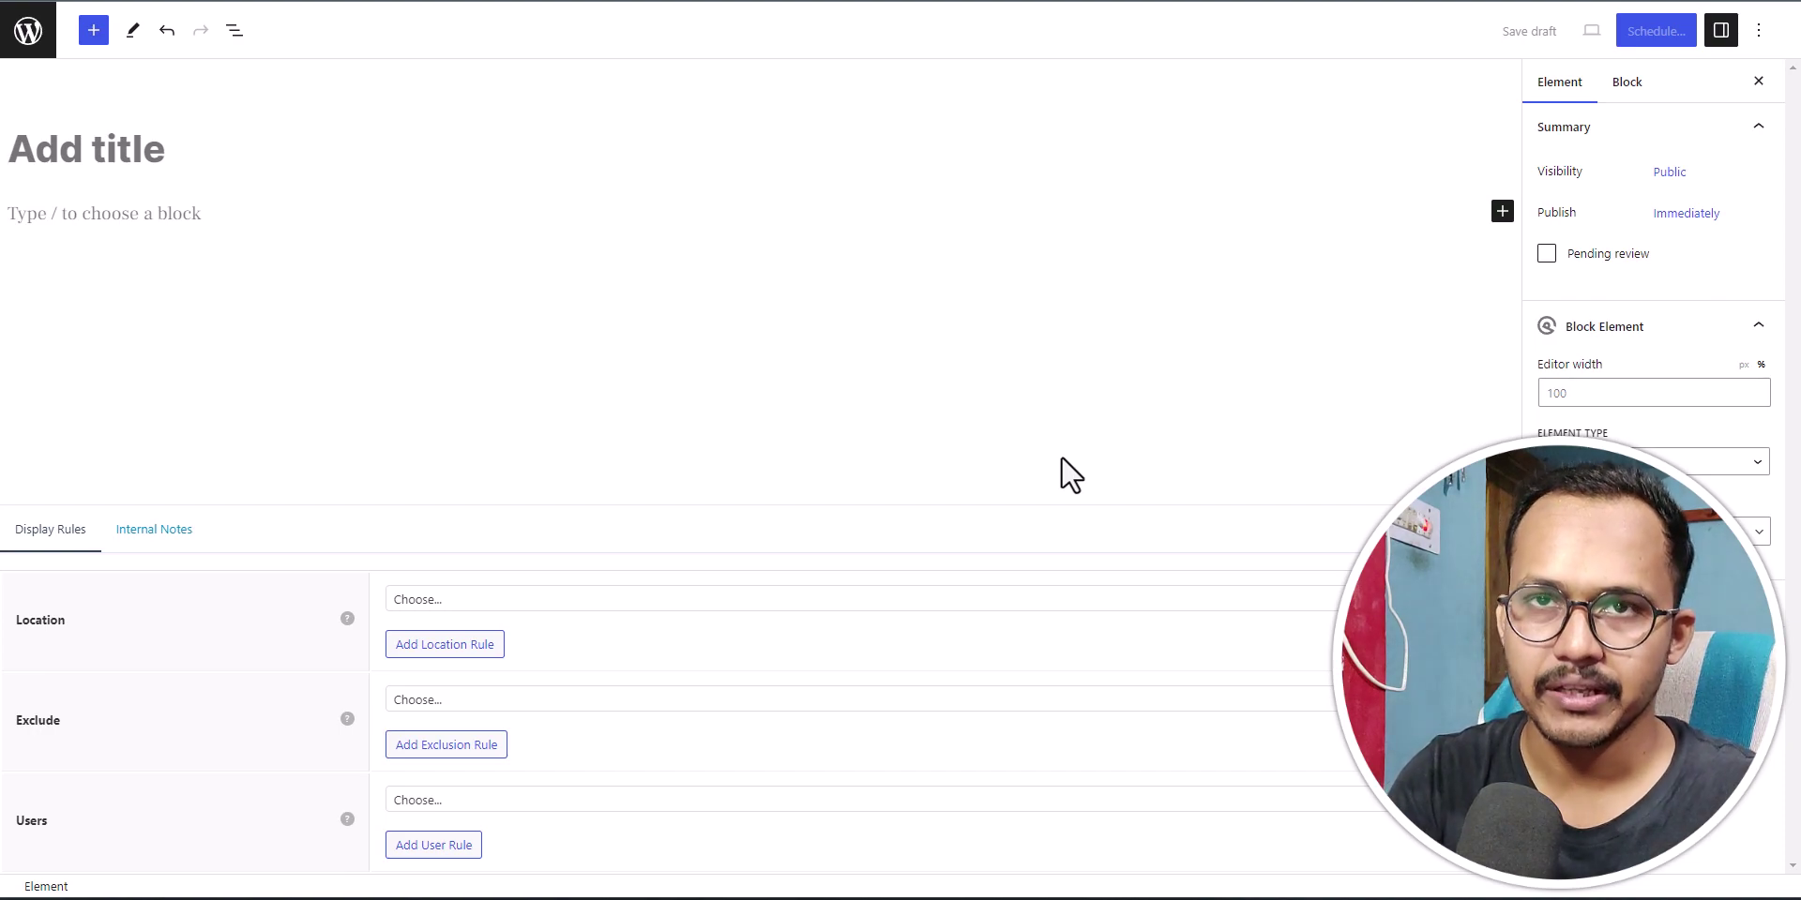
Title the element "Menu Social Icons" and insert a single Button block in its content.
type("Menu Social Icons")
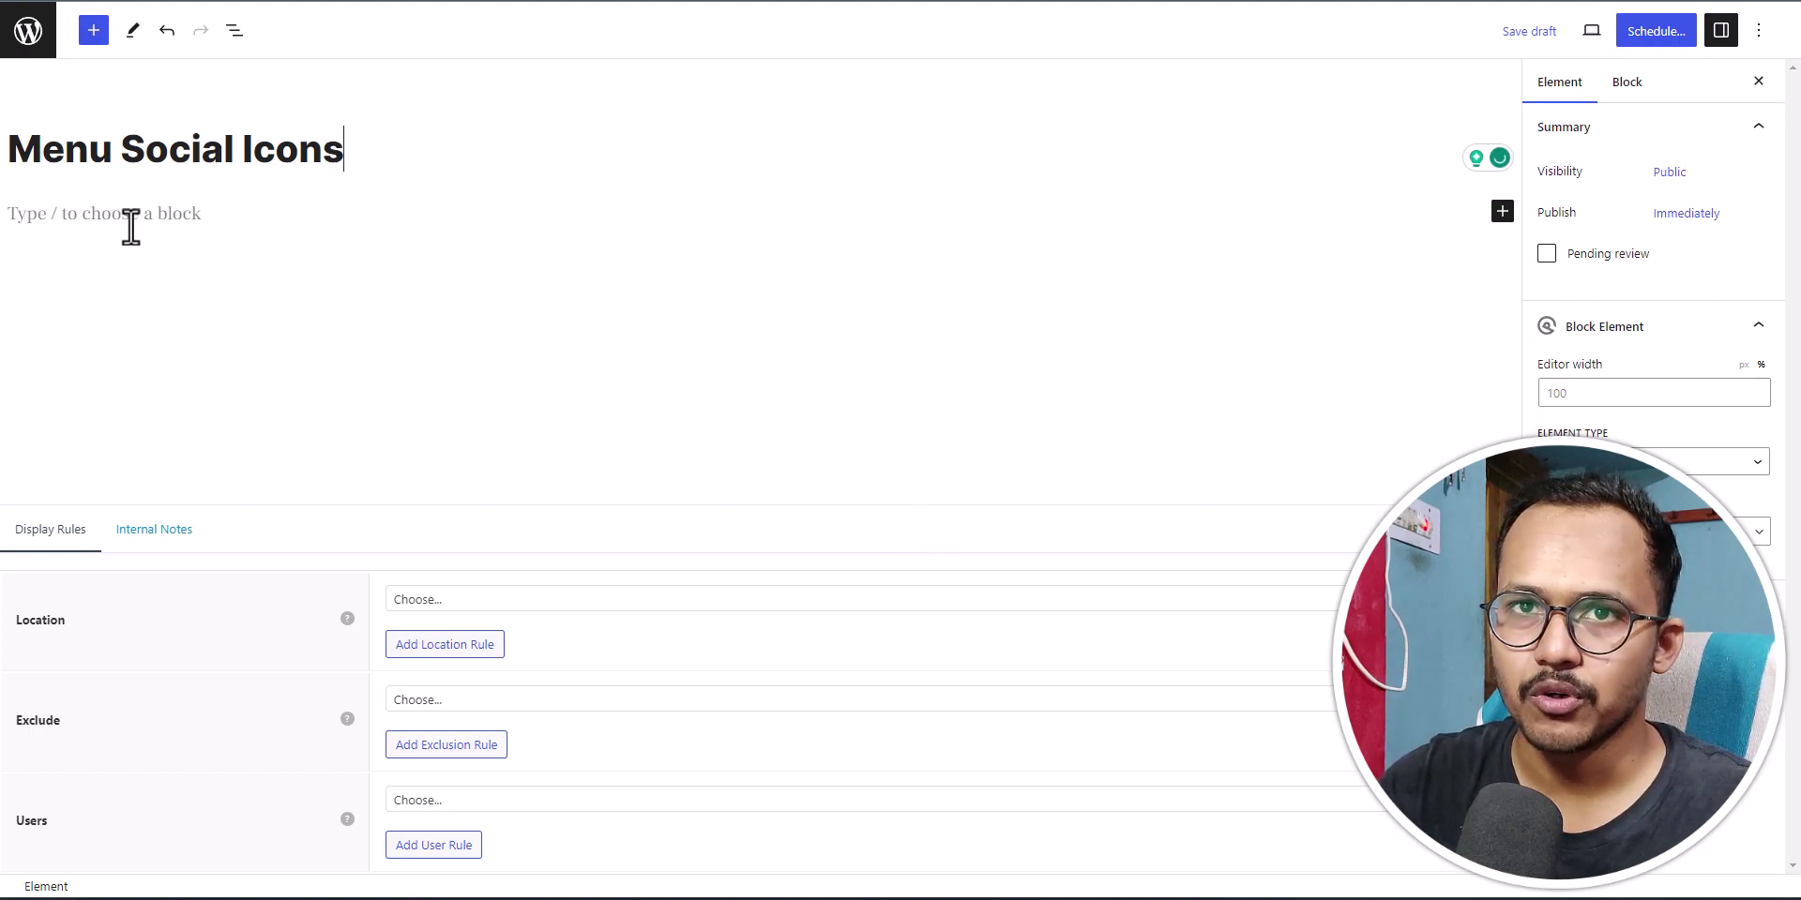
left_click(130, 227)
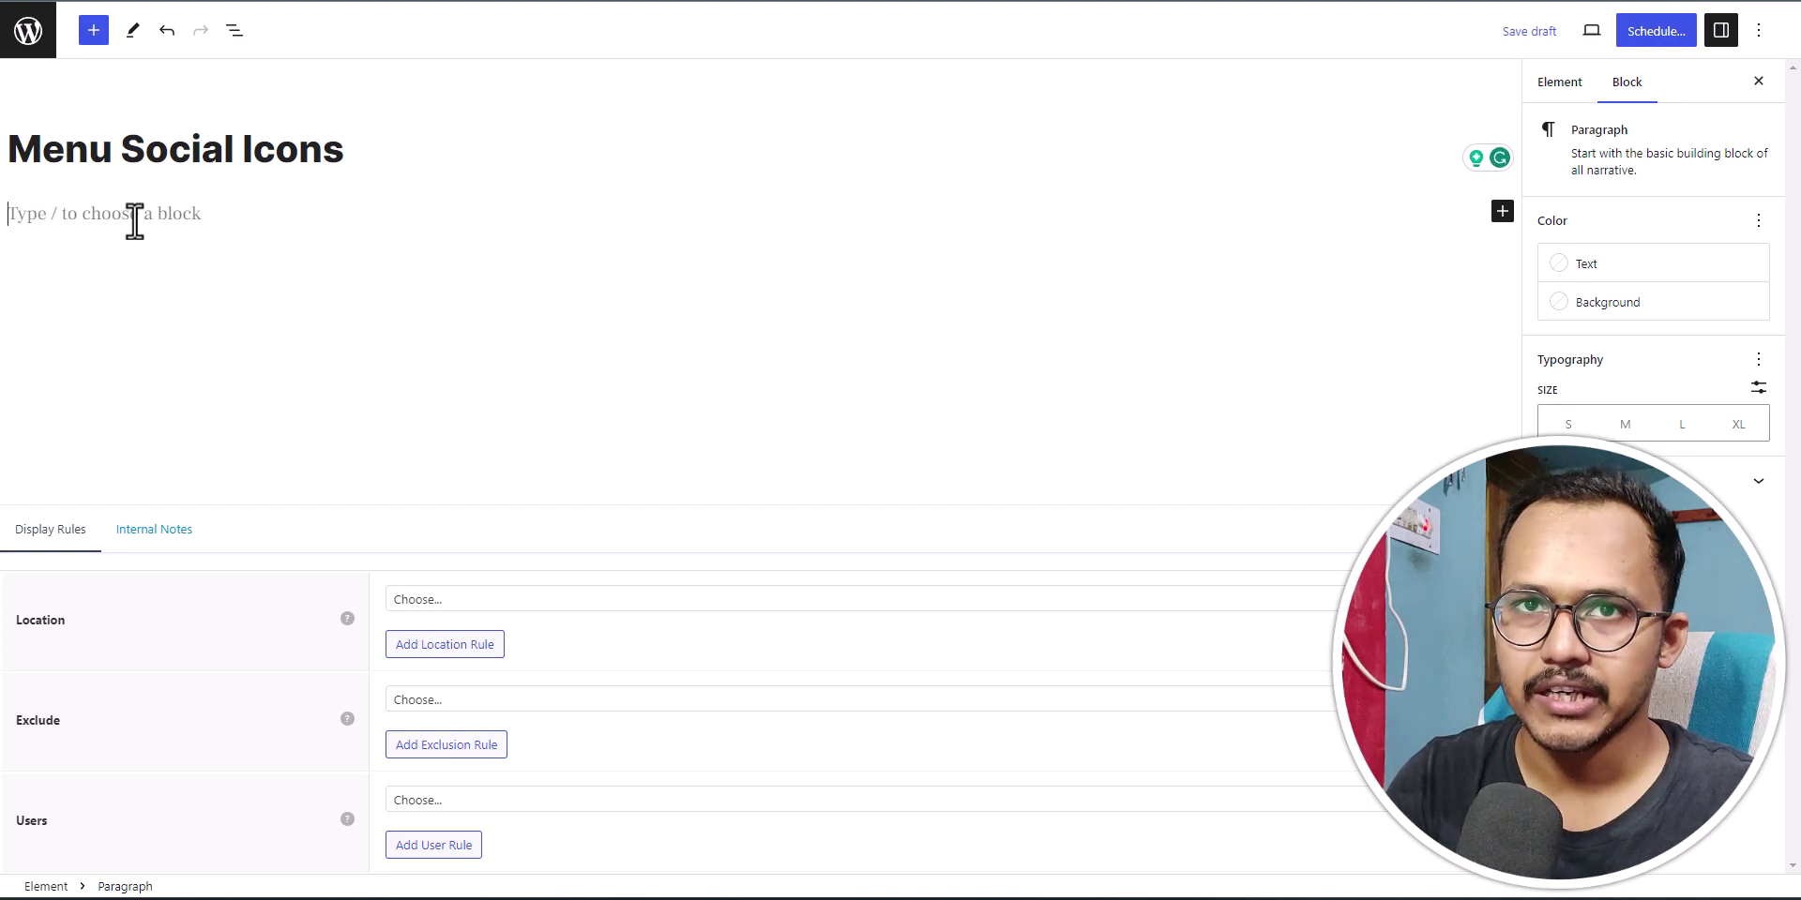
type("/butt")
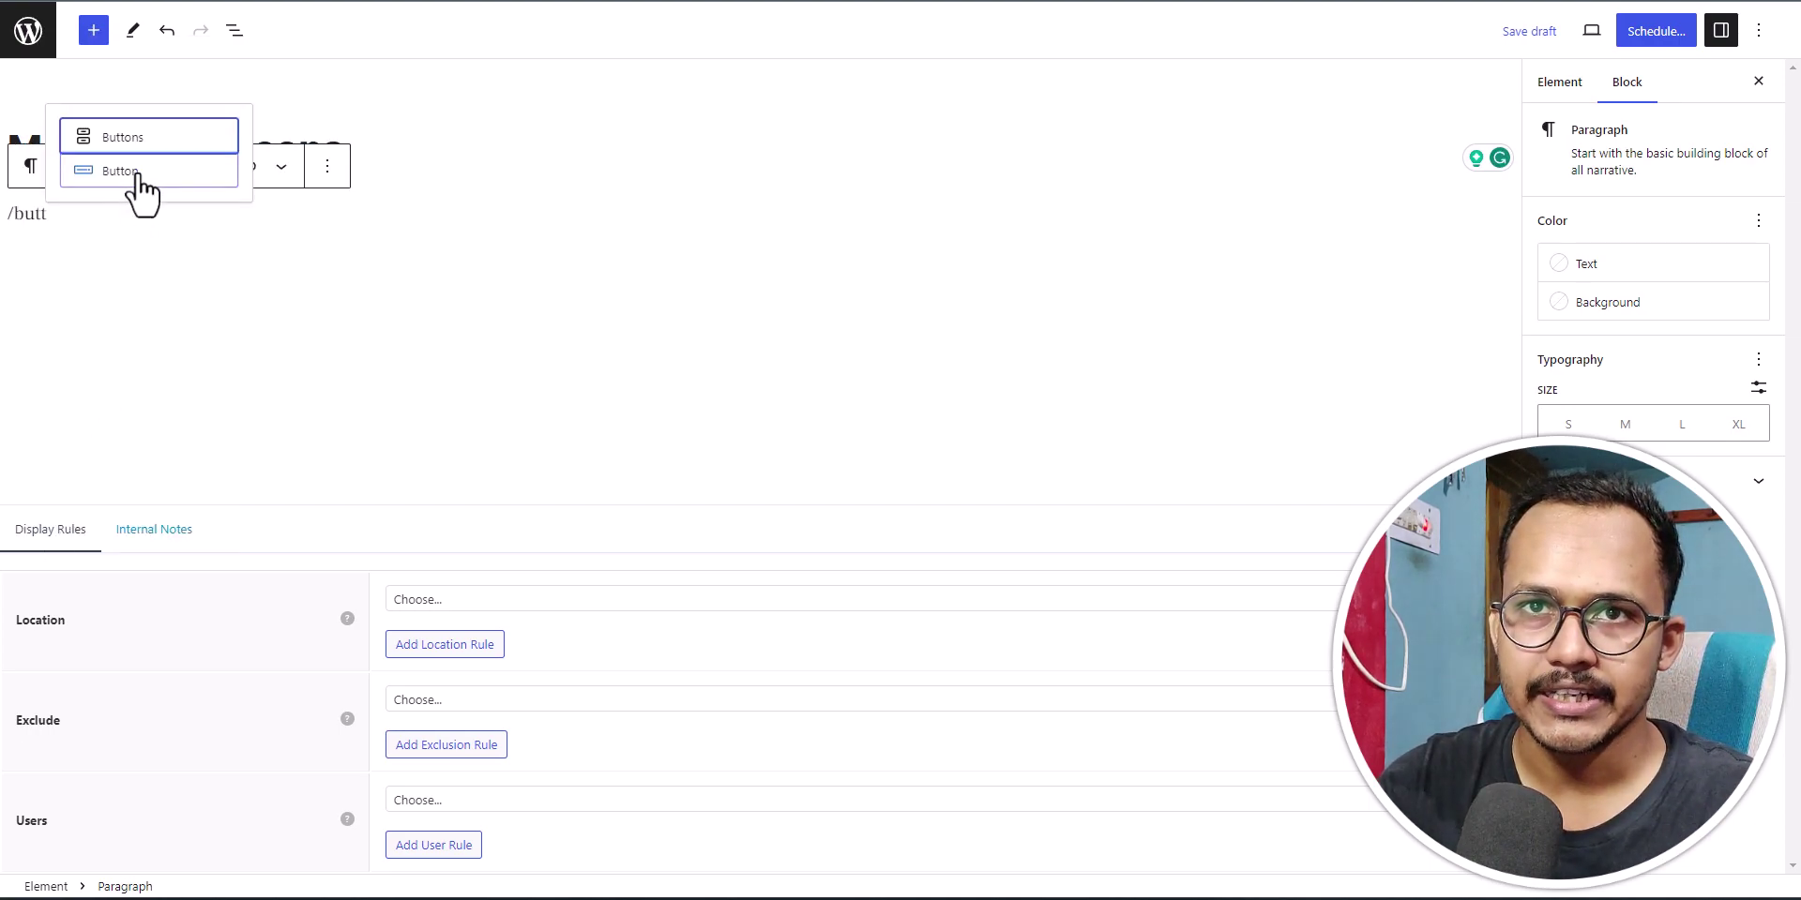
left_click(138, 173)
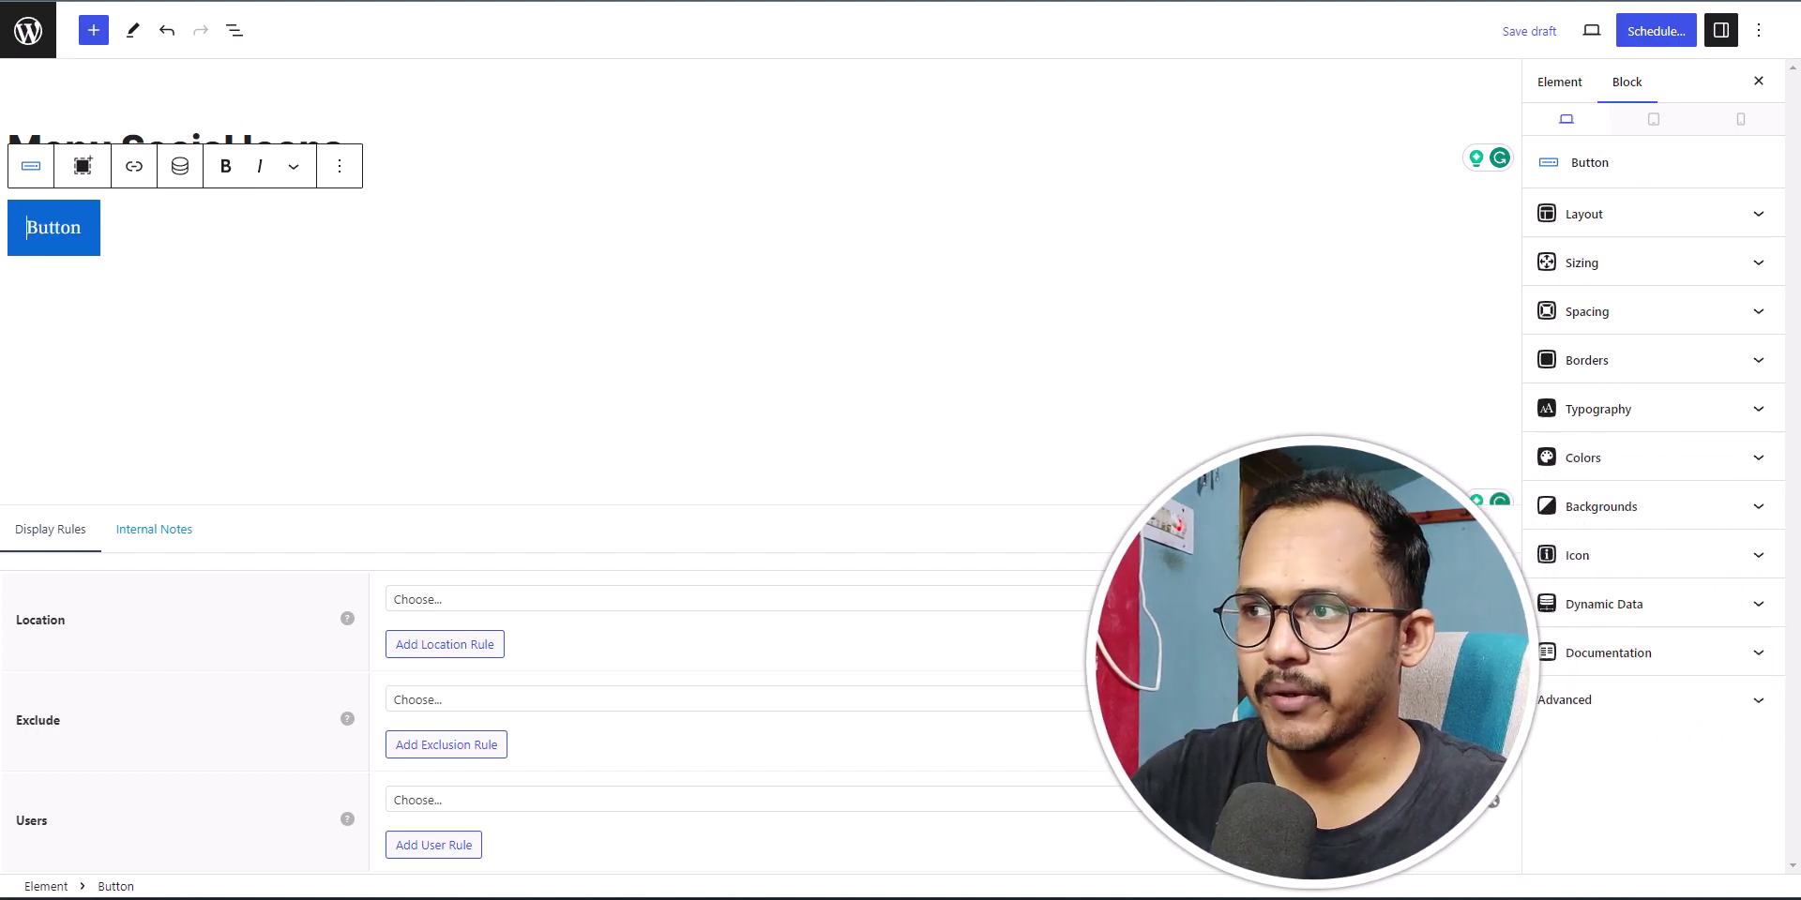
Give the button the circular Facebook icon from the social icon set and remove its text.
left_click(1585, 567)
scroll(1646, 684, "down", 1)
left_click(1625, 694)
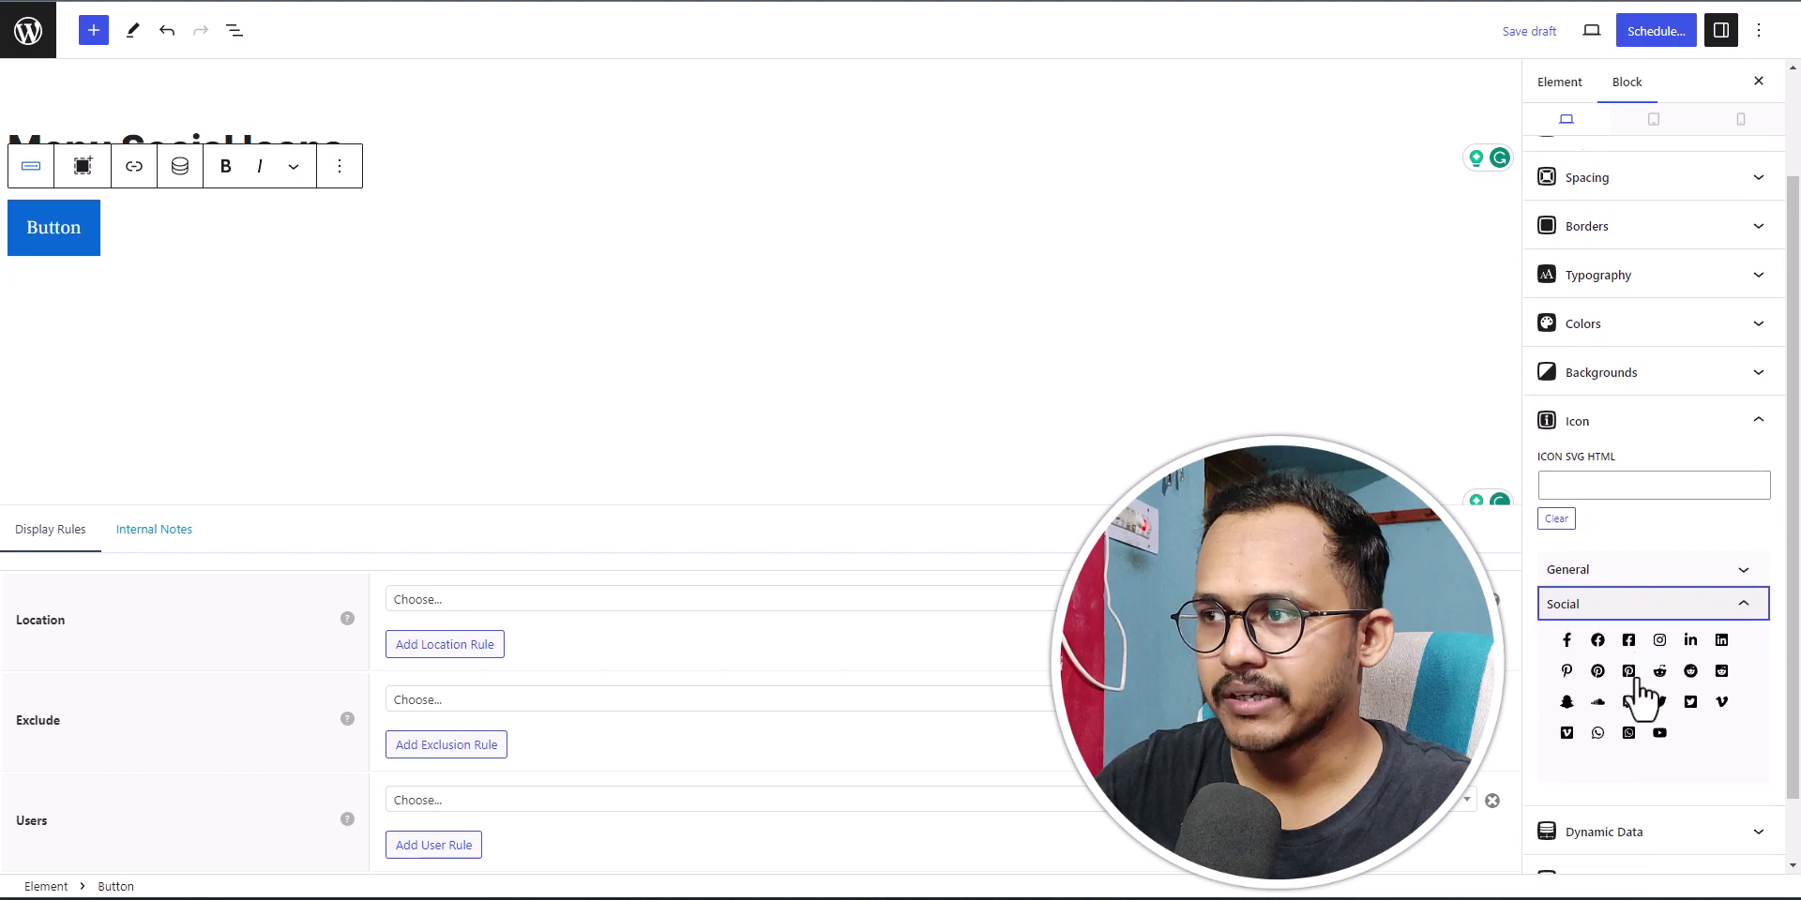
left_click(1597, 564)
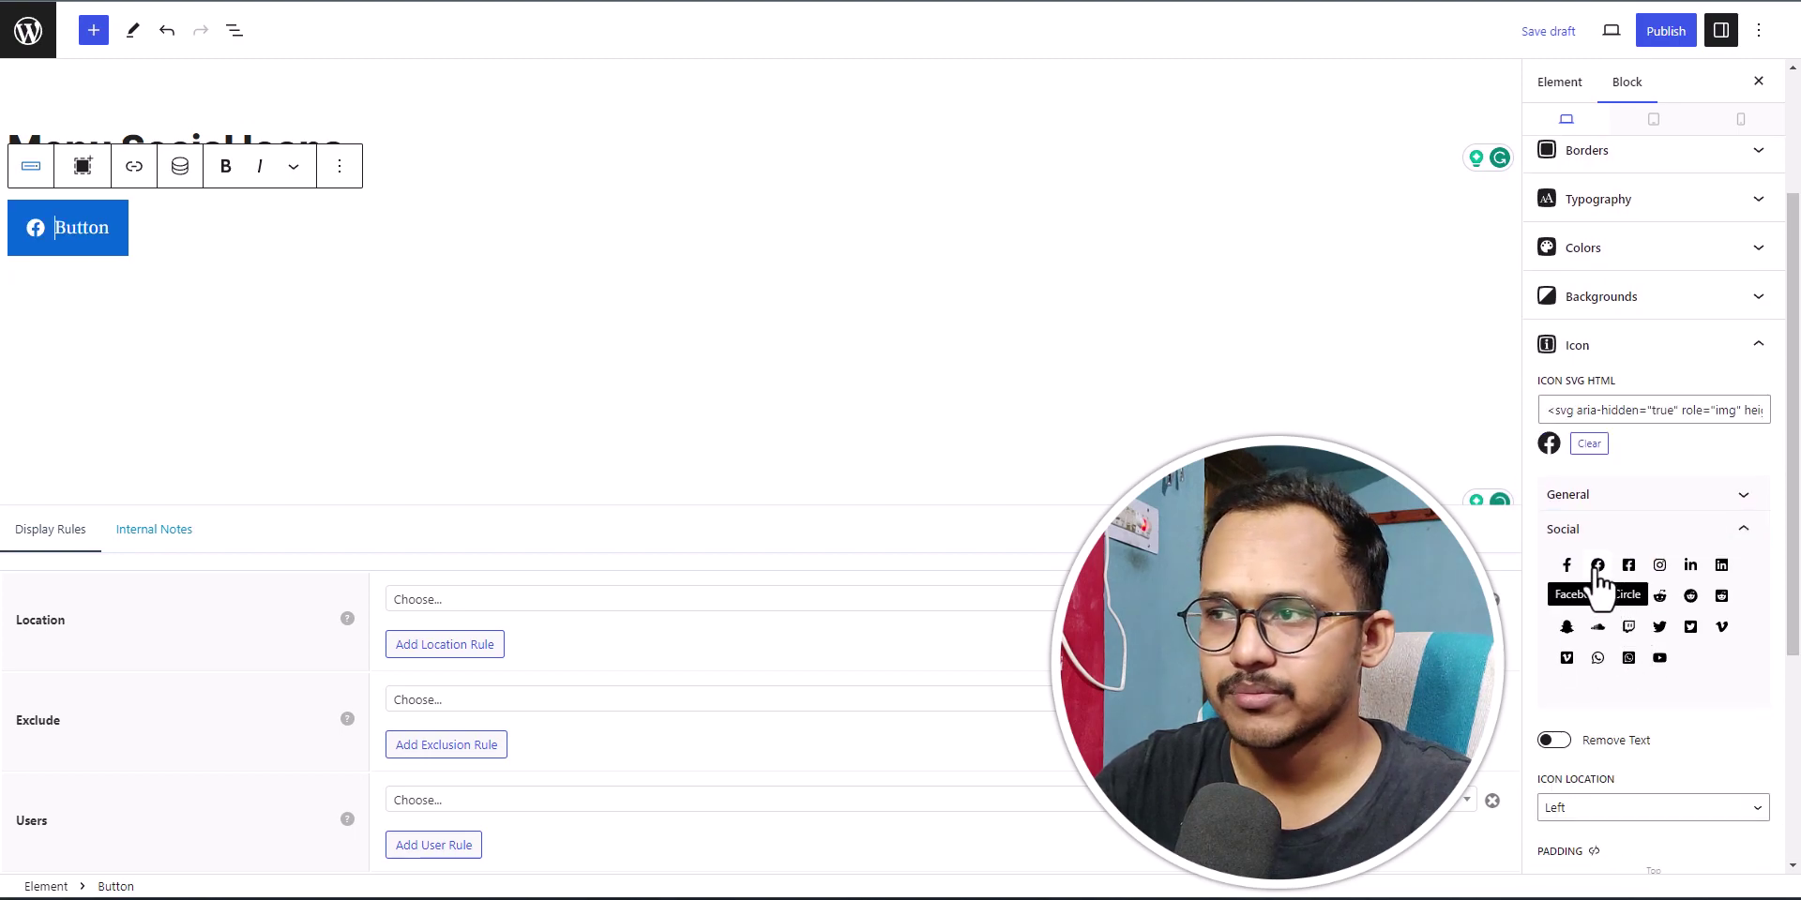
left_click(1553, 741)
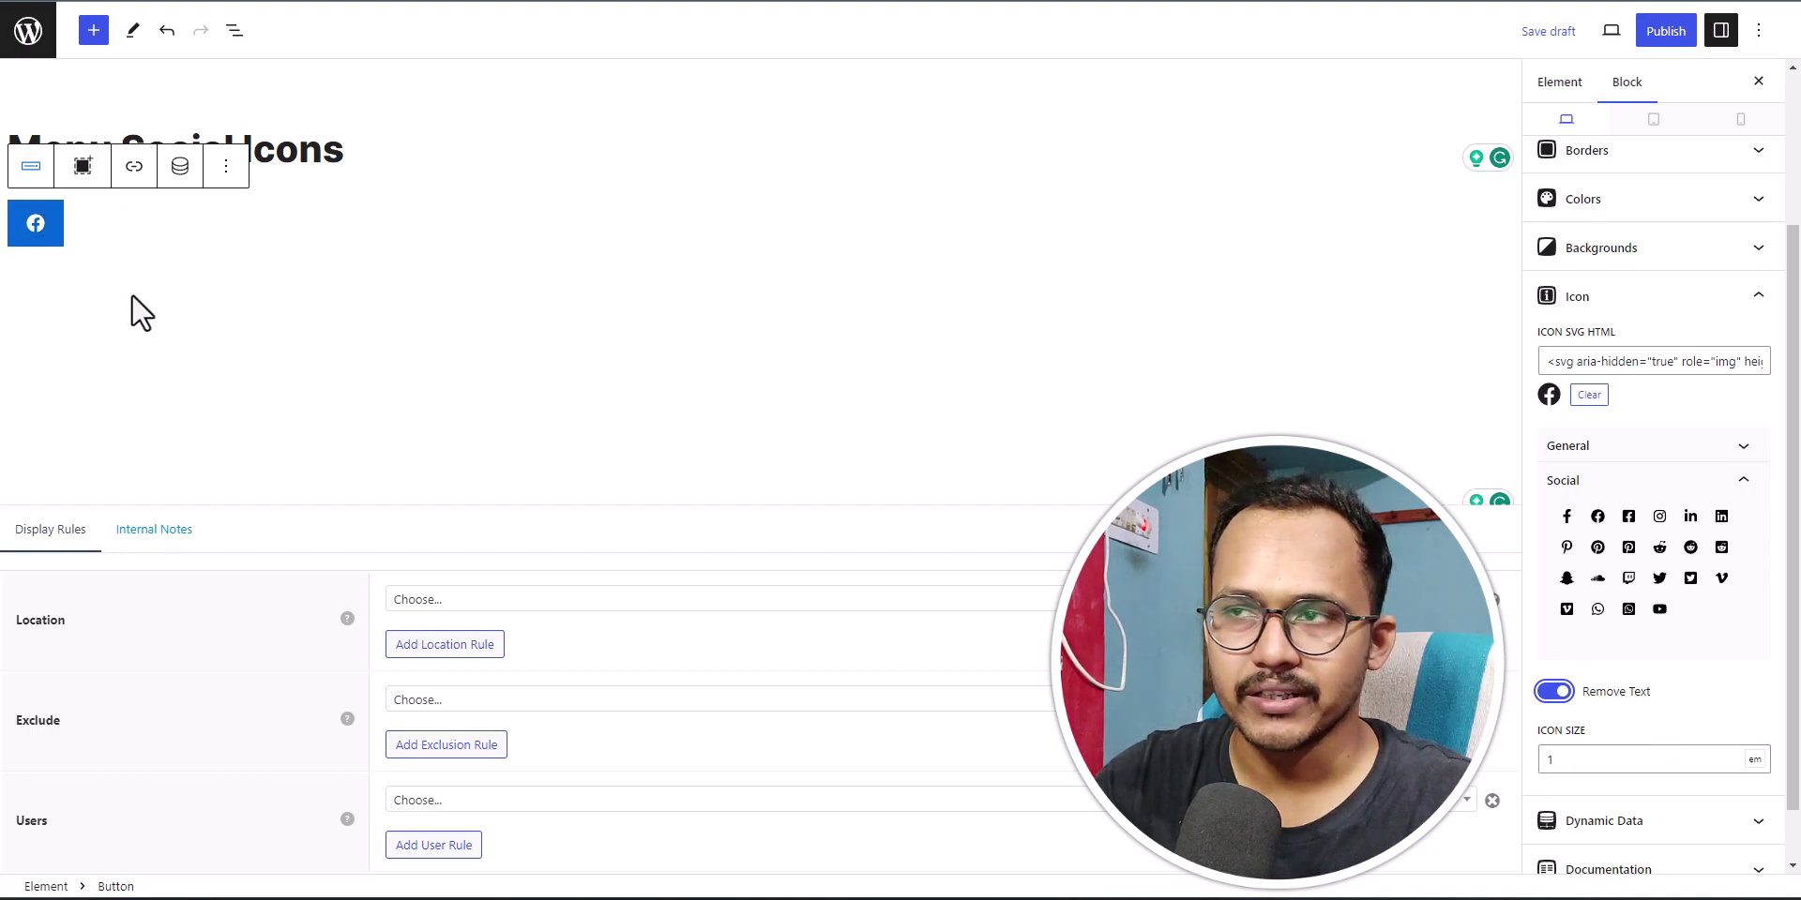
left_click(1648, 480)
Try a linked border radius of 50 px on all corners of the Facebook button.
scroll(1656, 462, "up", 4)
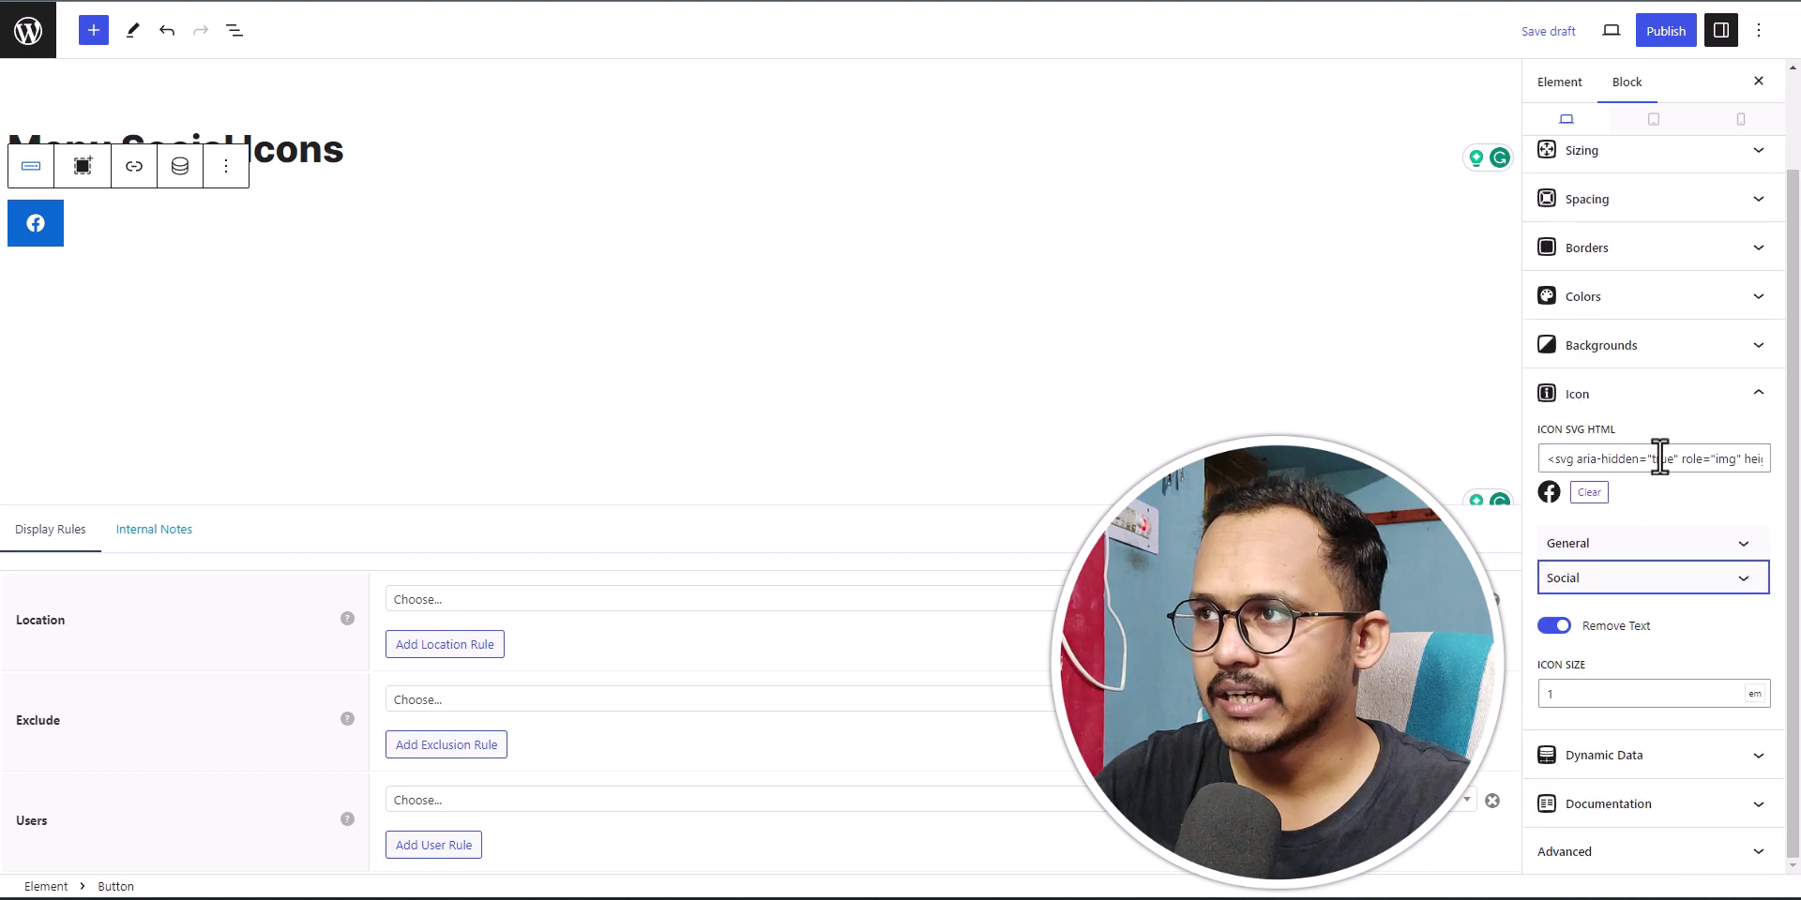
left_click(1615, 376)
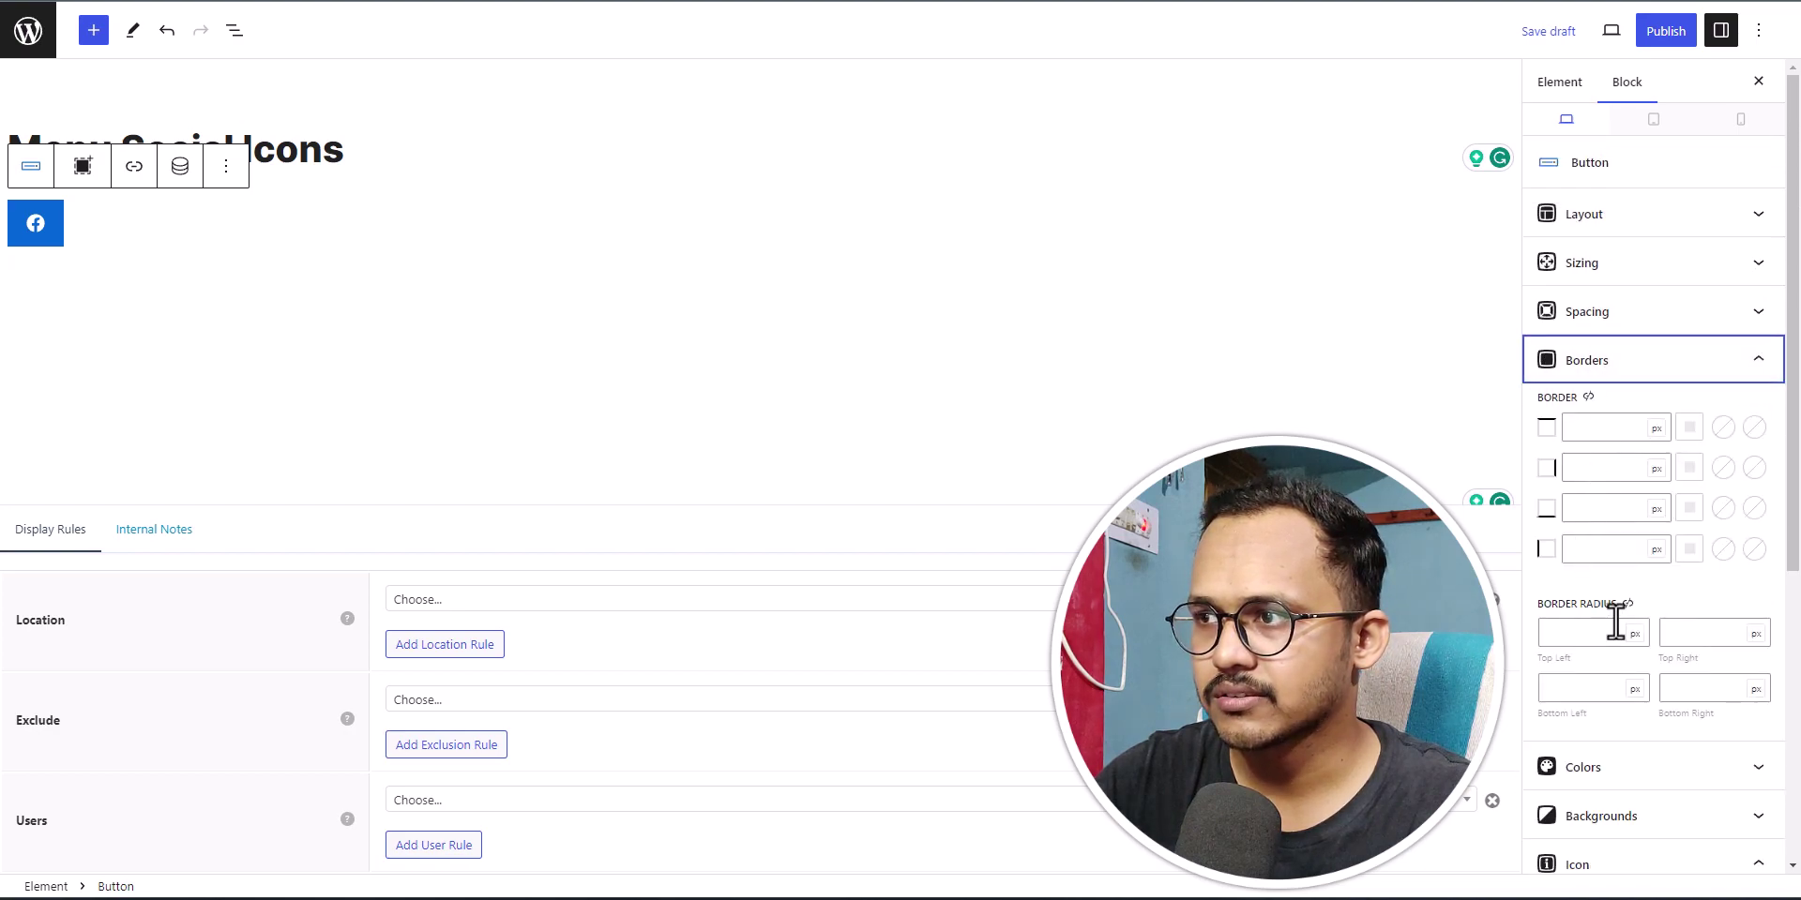
left_click(1627, 603)
left_click(1582, 631)
type("30")
type("50")
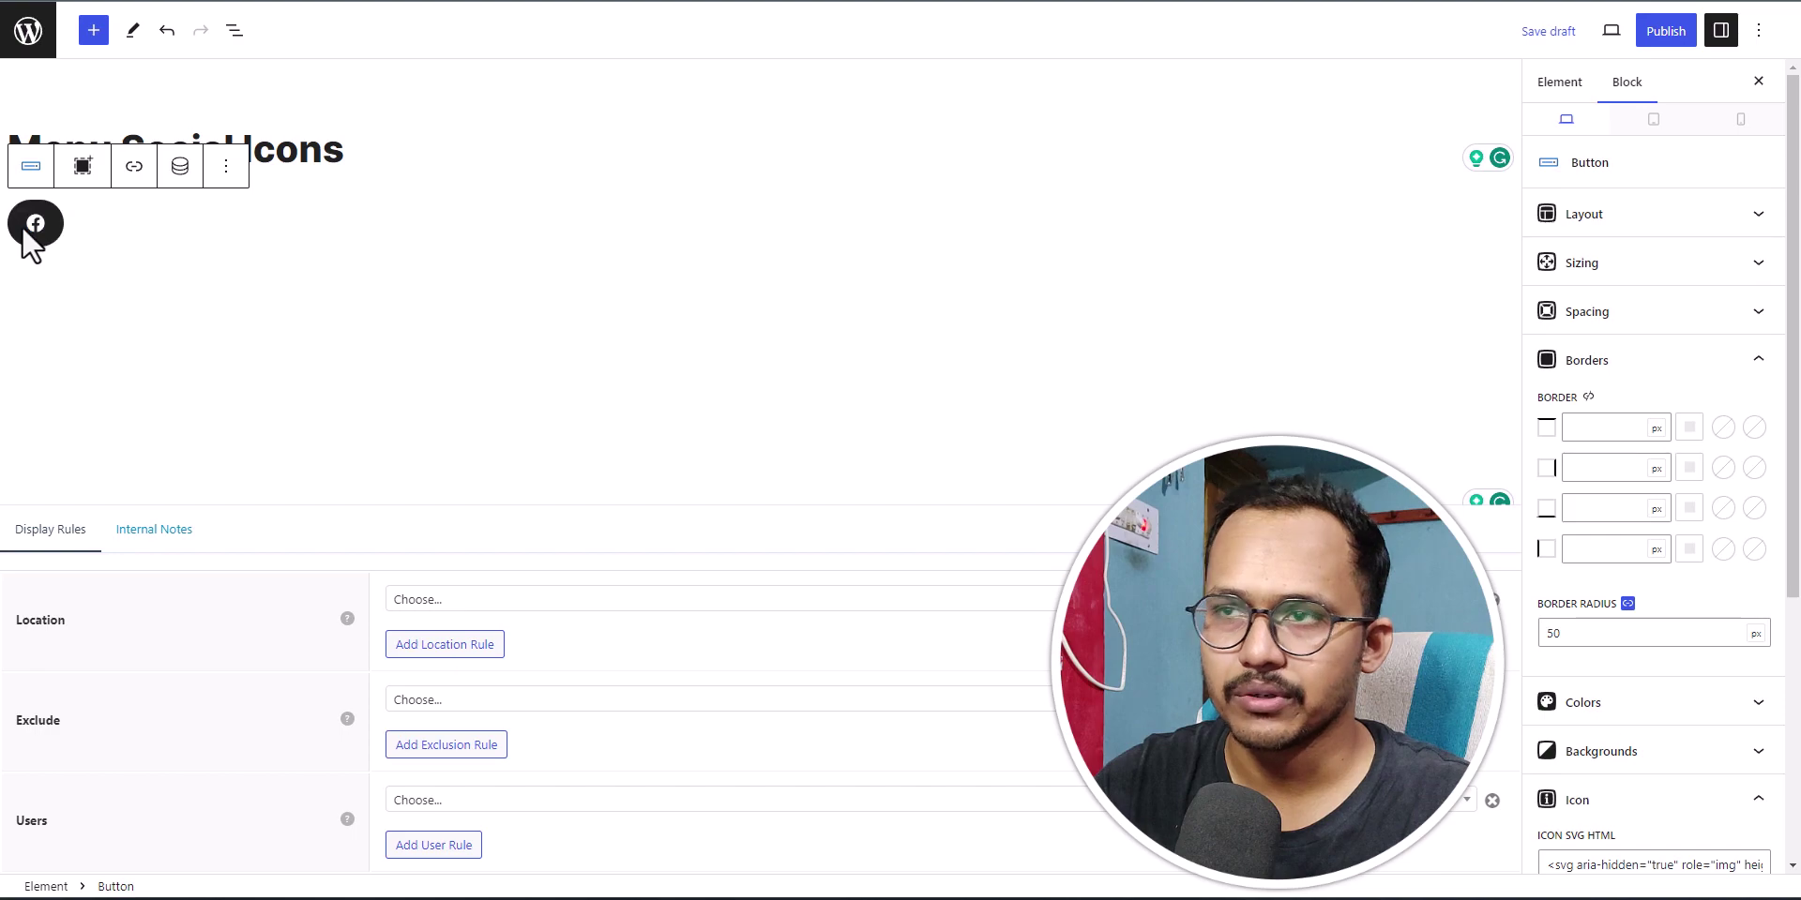
Reset the Facebook button's linked border radius to 0 px.
left_click(1627, 603)
double_click(1578, 633)
left_click(1627, 603)
double_click(1578, 633)
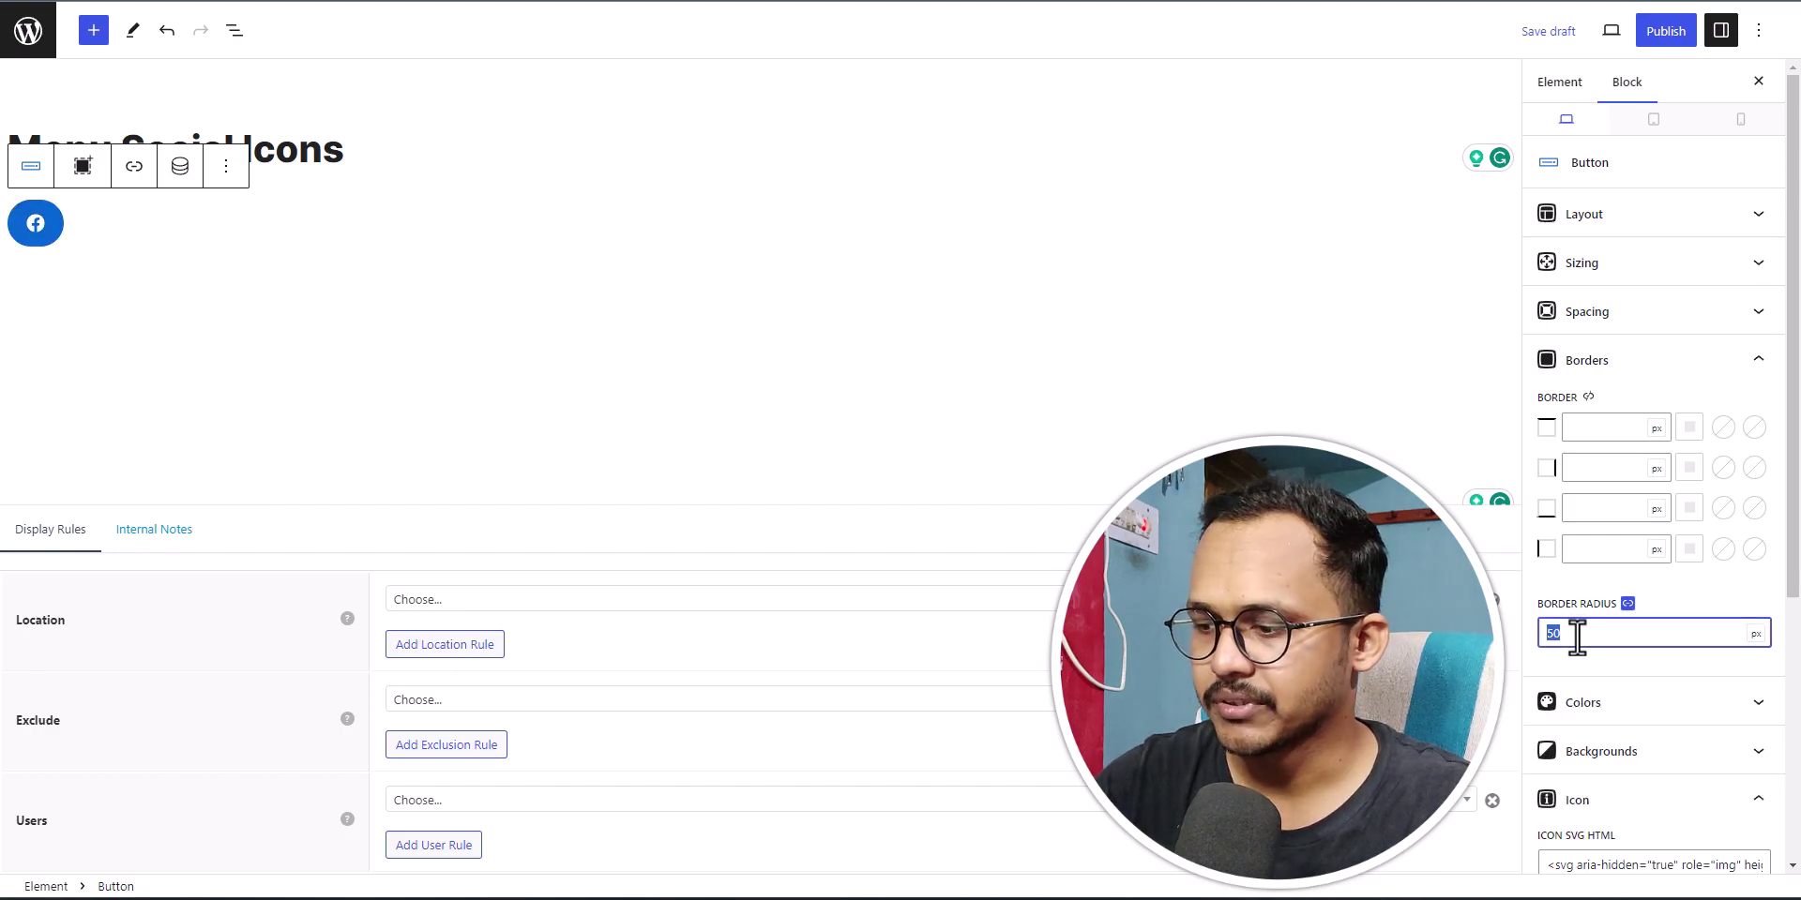
left_click(1683, 604)
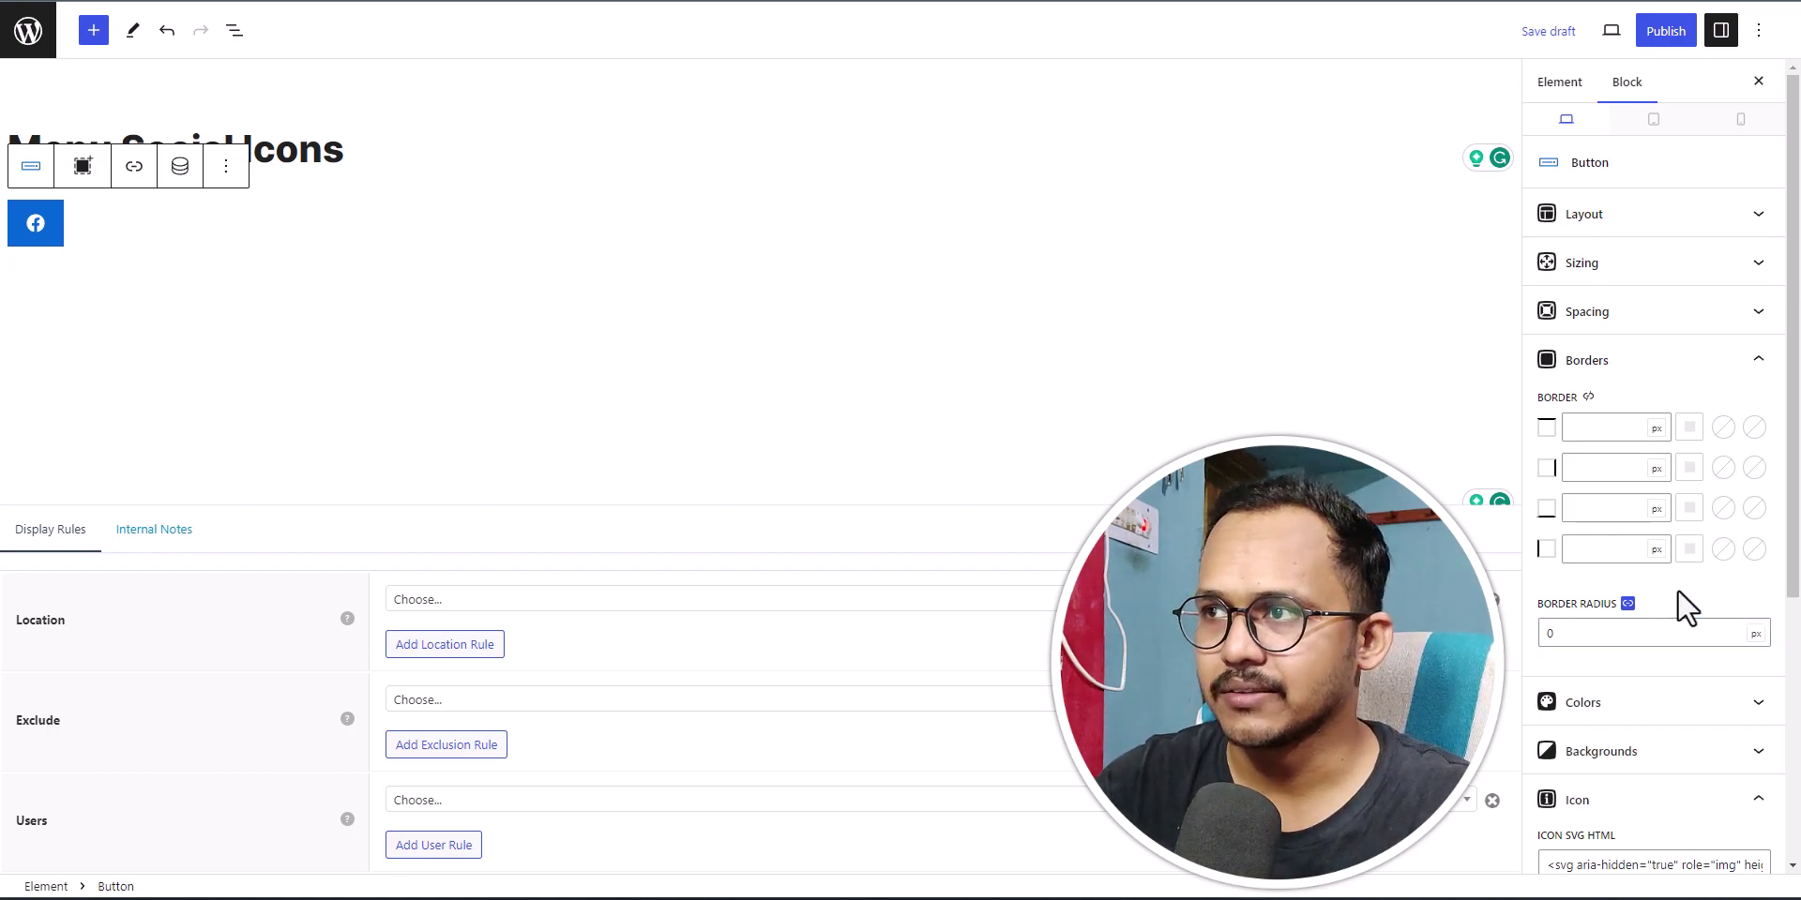
left_click(1700, 364)
Set the Facebook button's padding to 10 px at top and bottom and 15 px at left and right.
left_click(1651, 321)
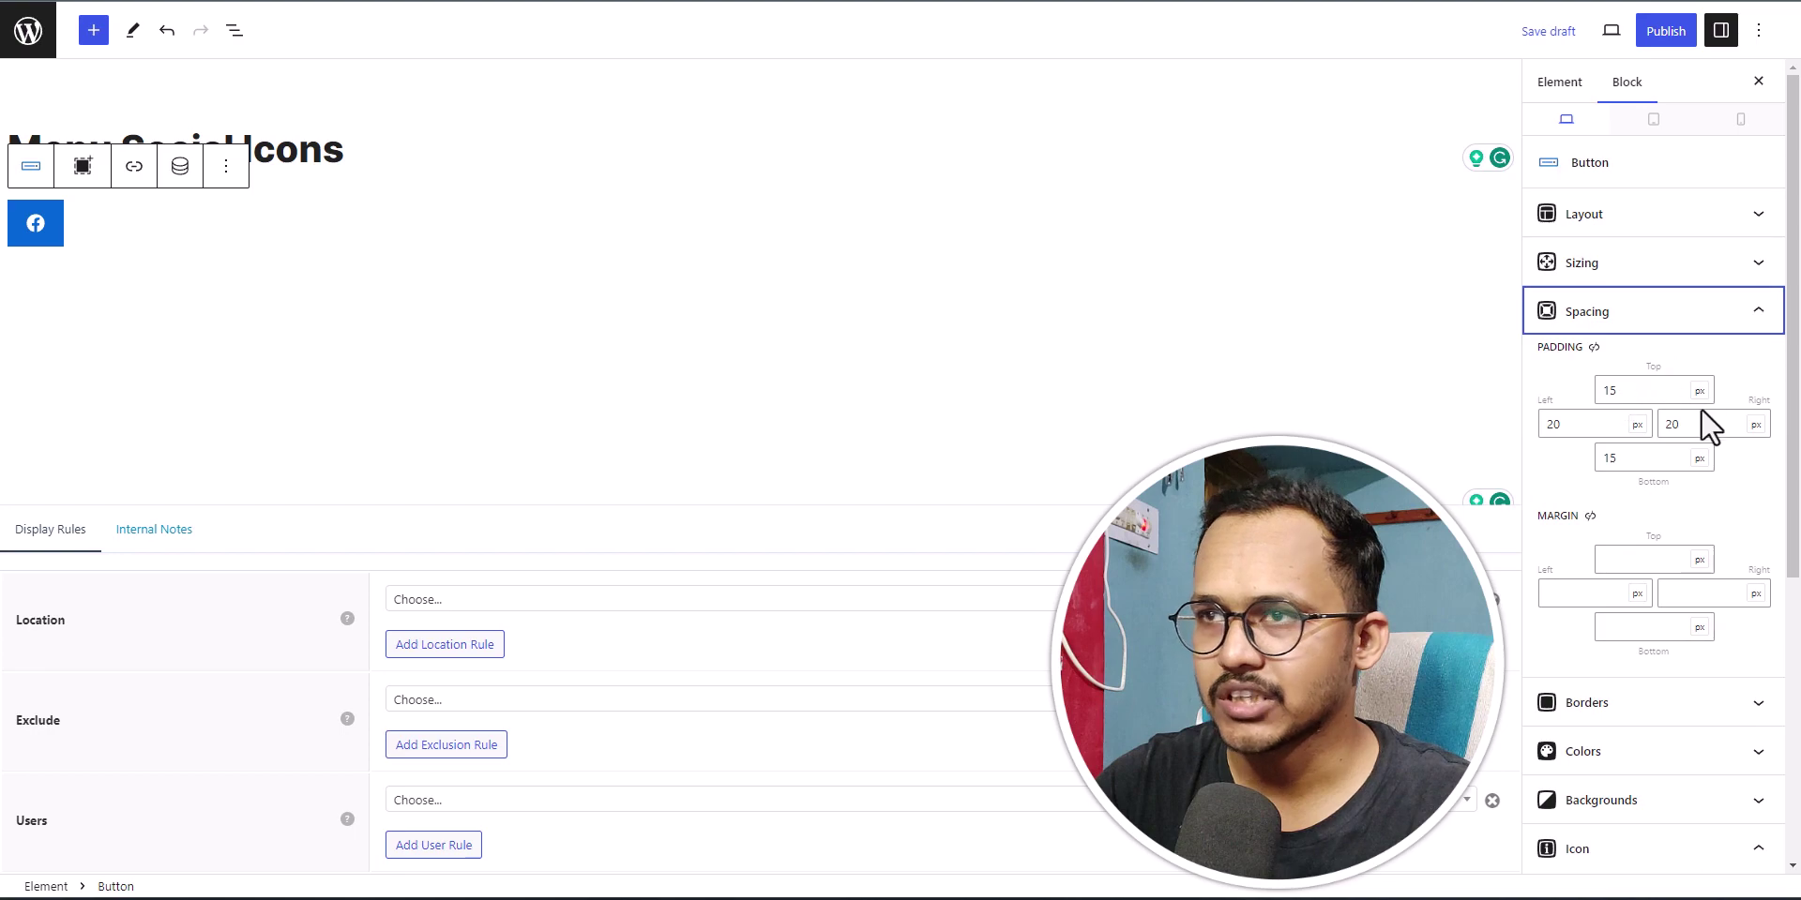
double_click(1633, 392)
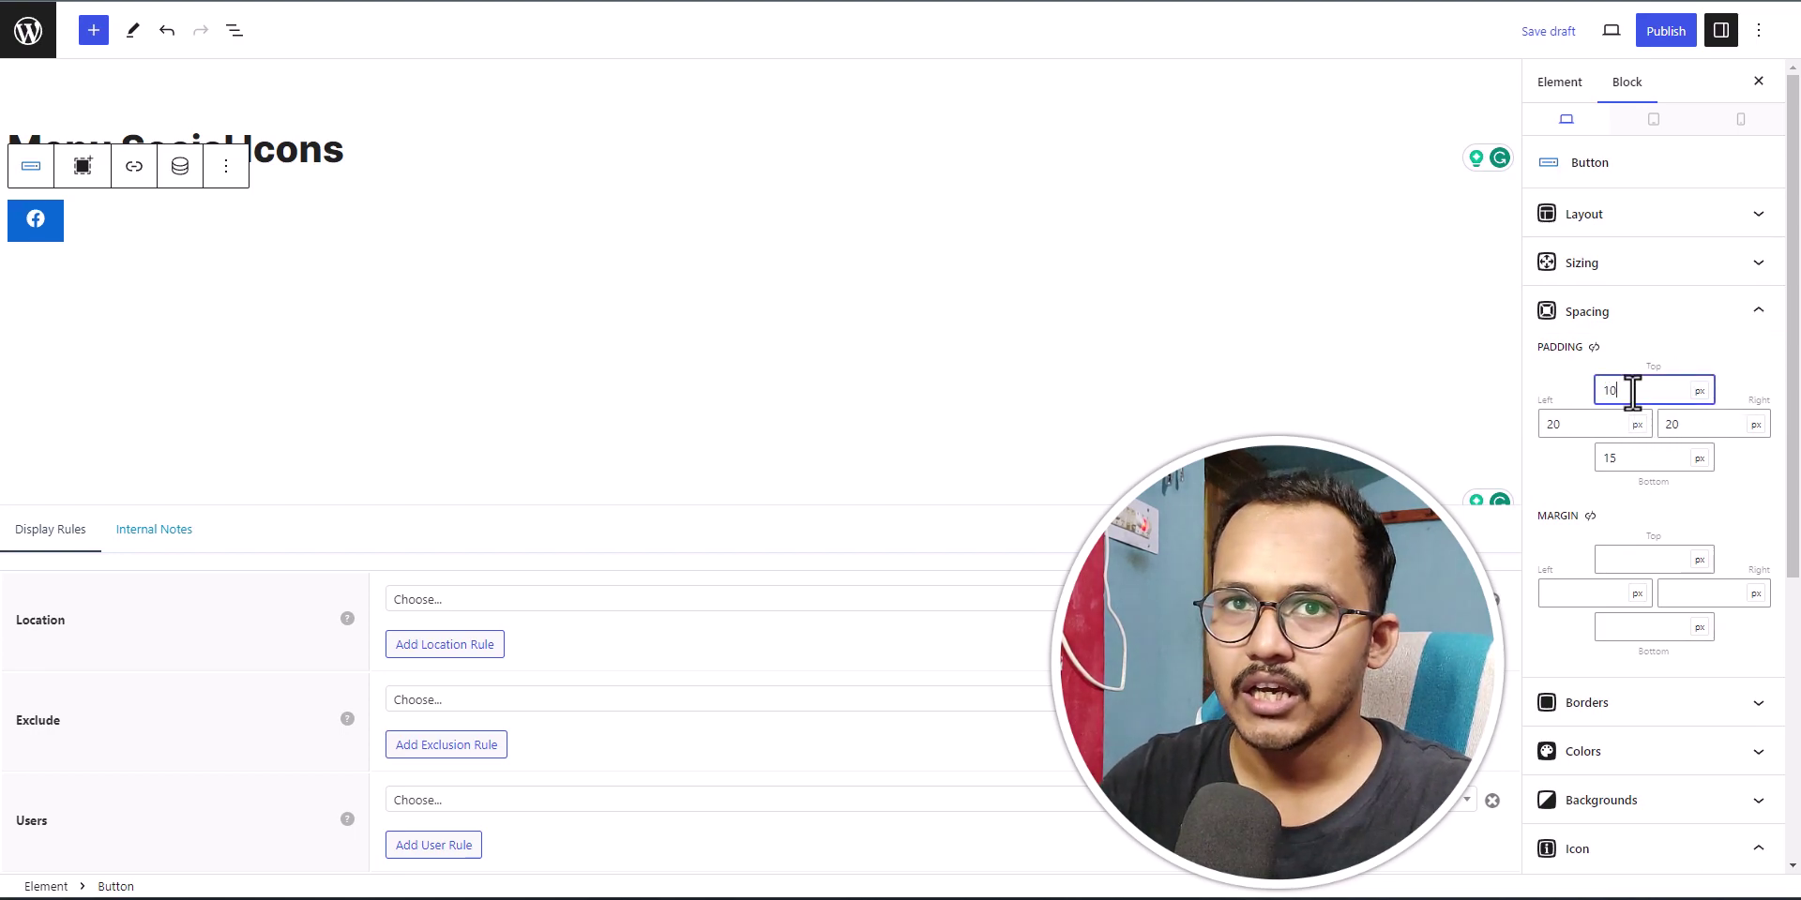
double_click(1647, 457)
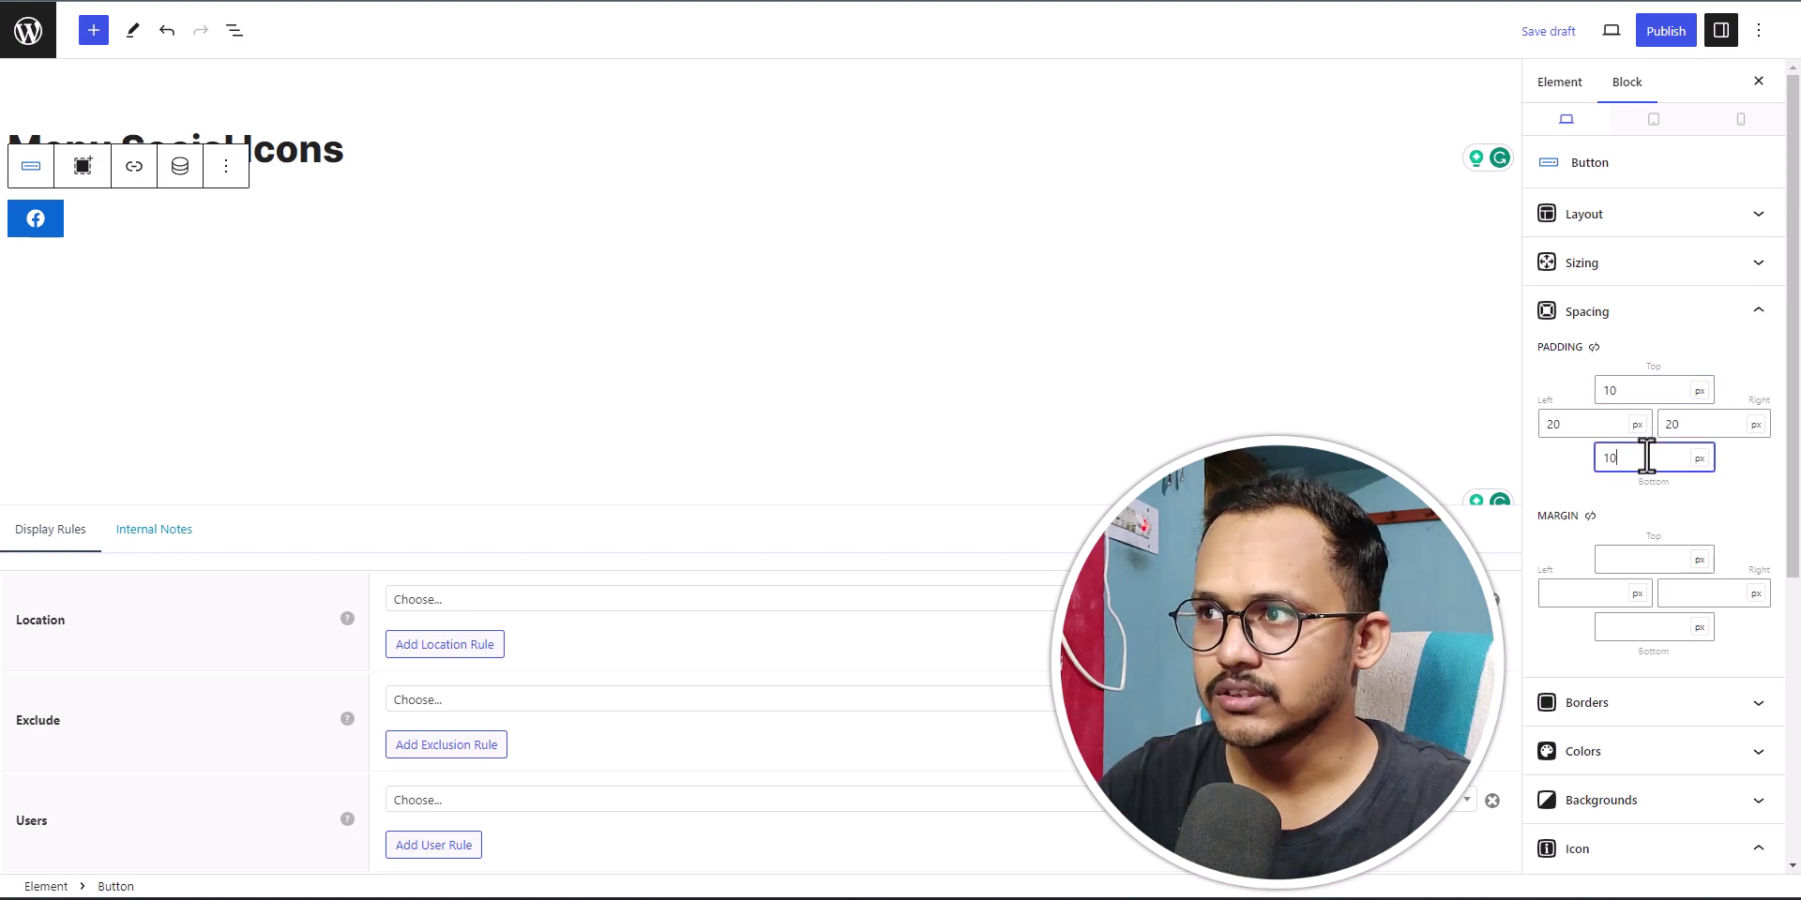
type("10")
double_click(1595, 424)
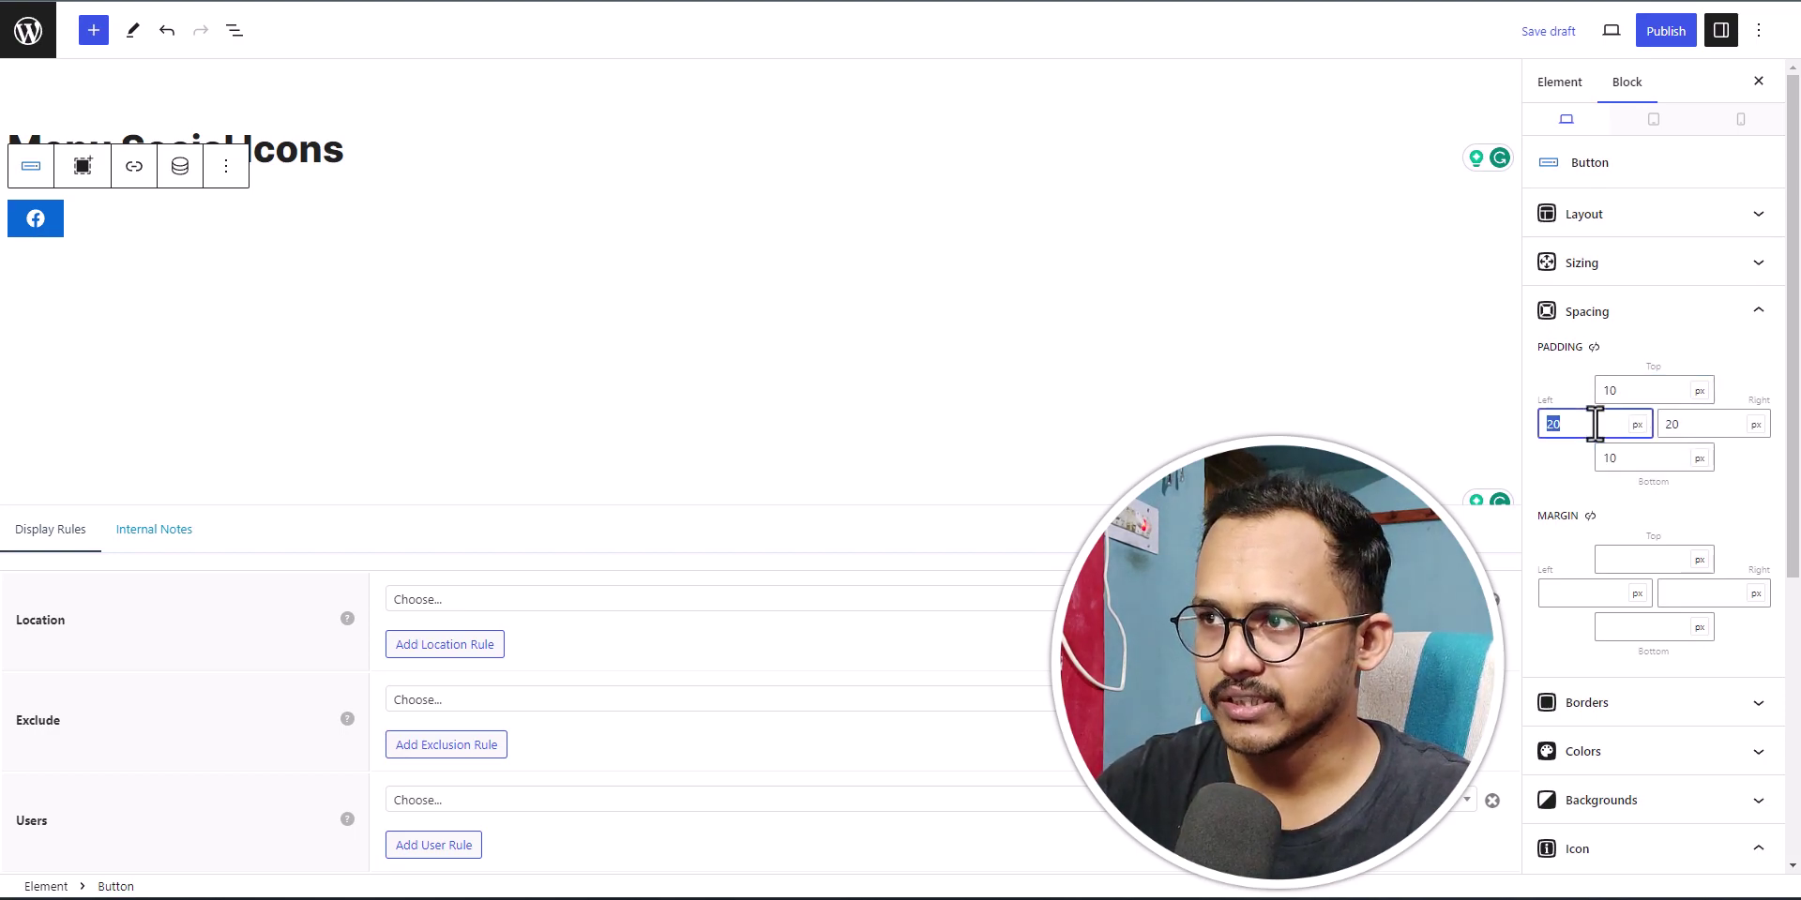
type("15")
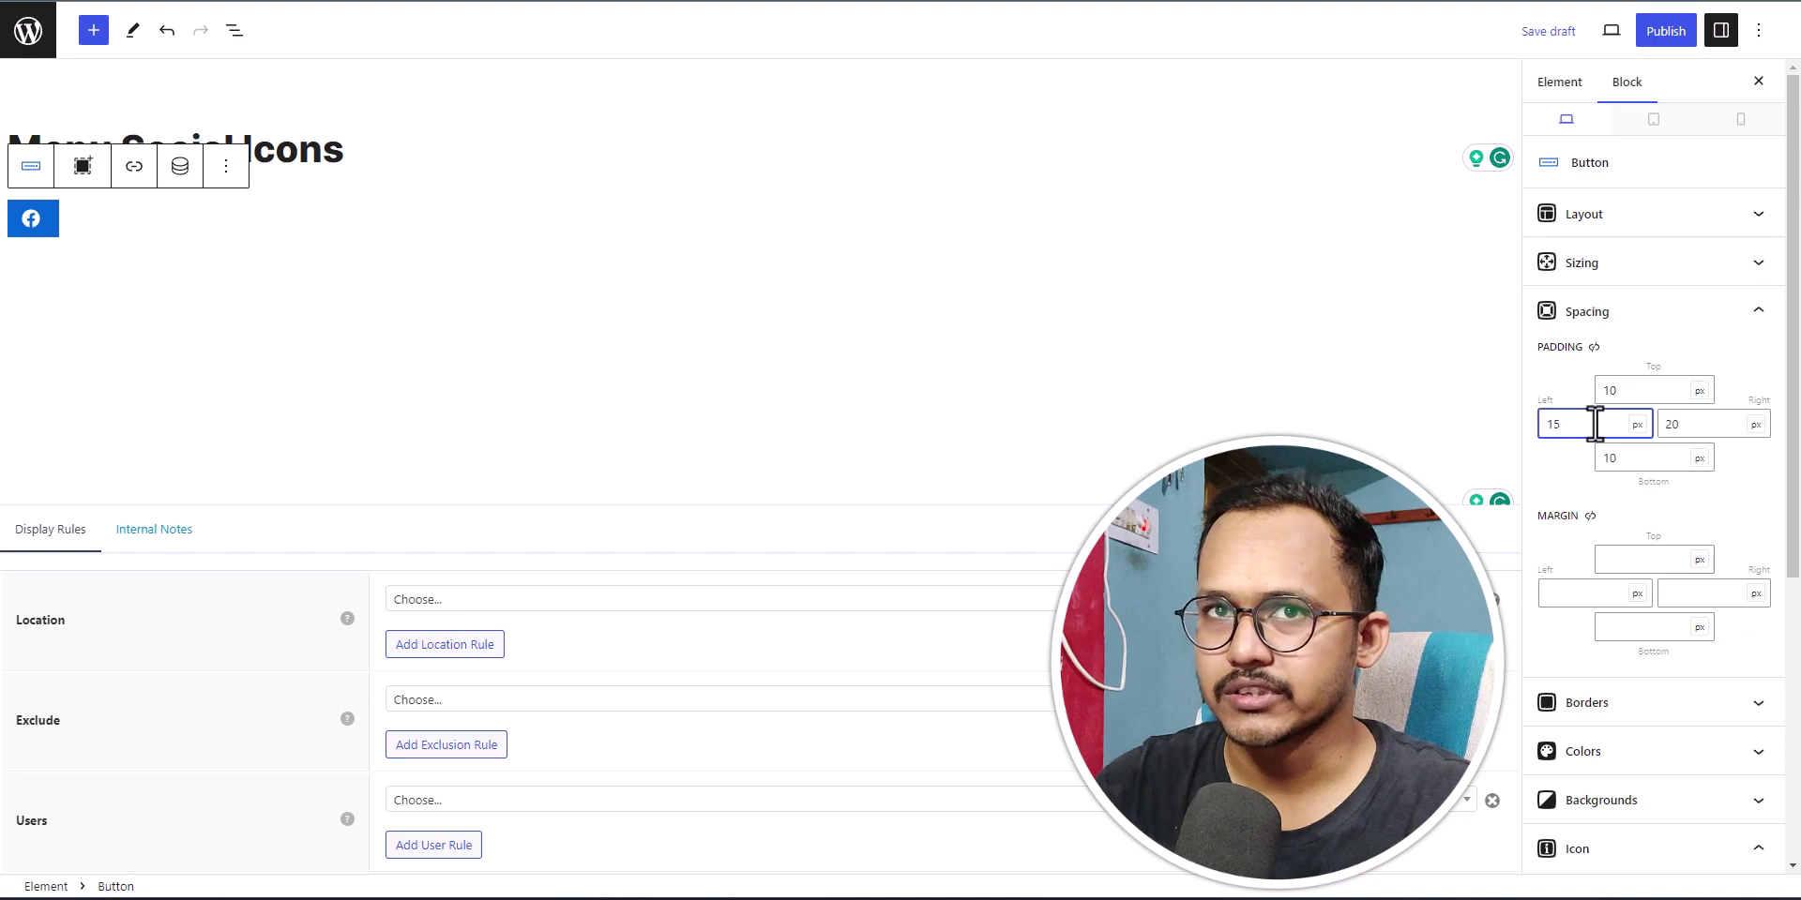
double_click(1697, 424)
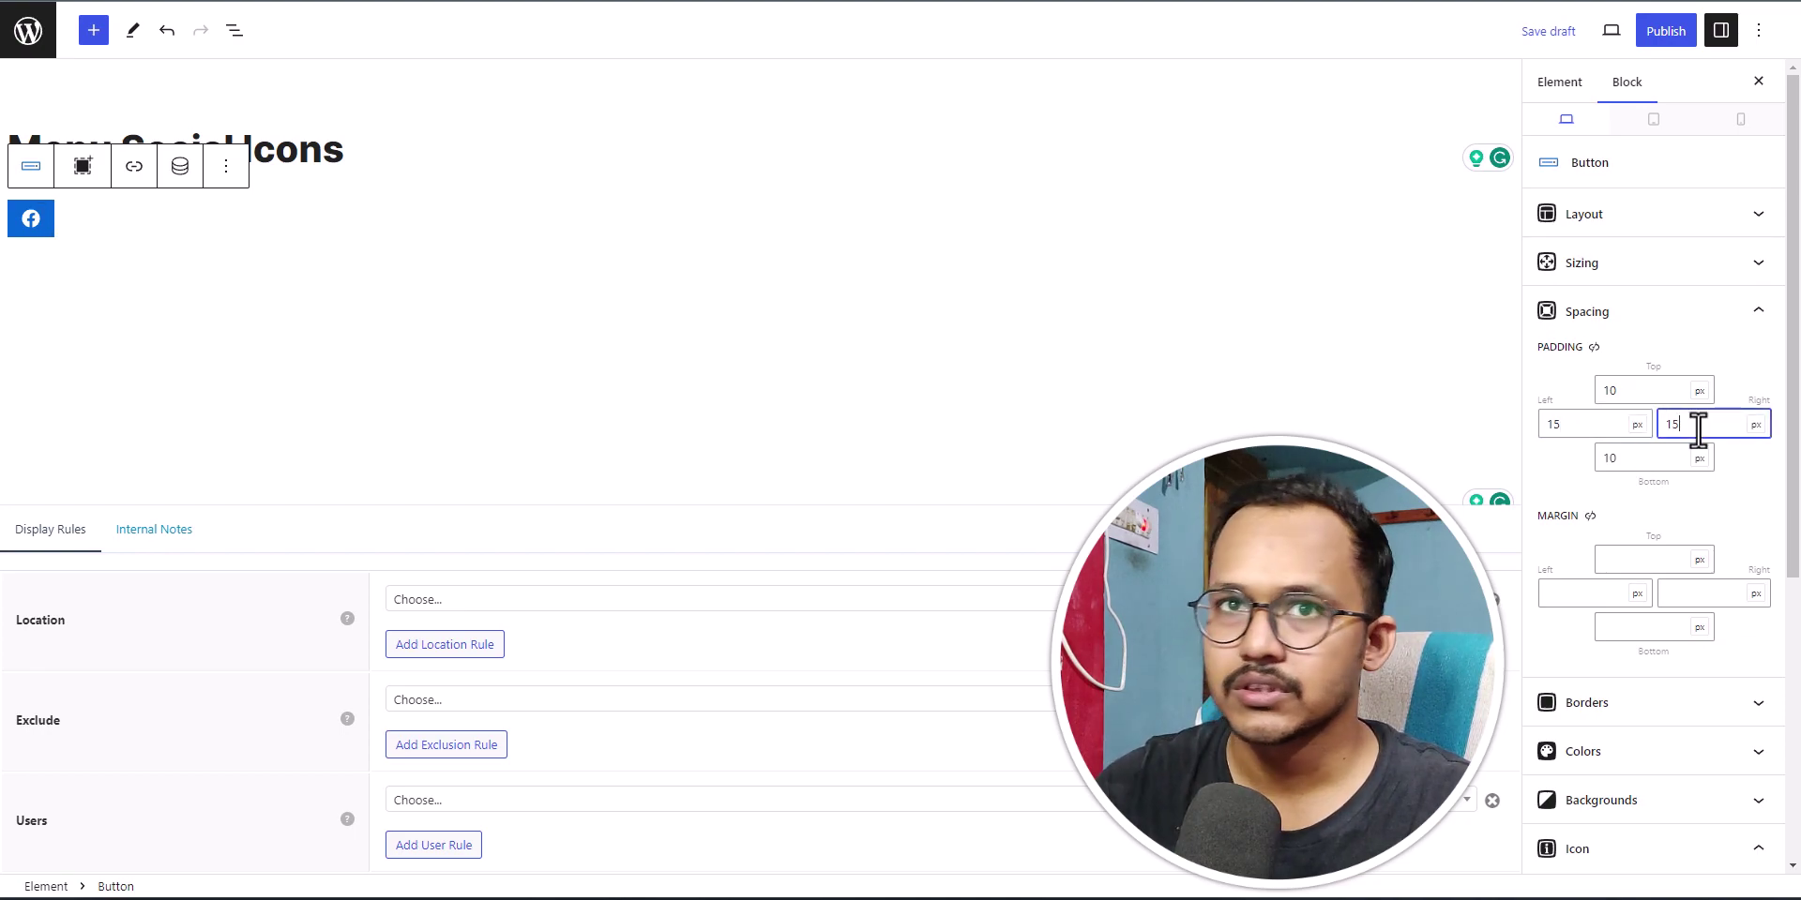
left_click(1737, 385)
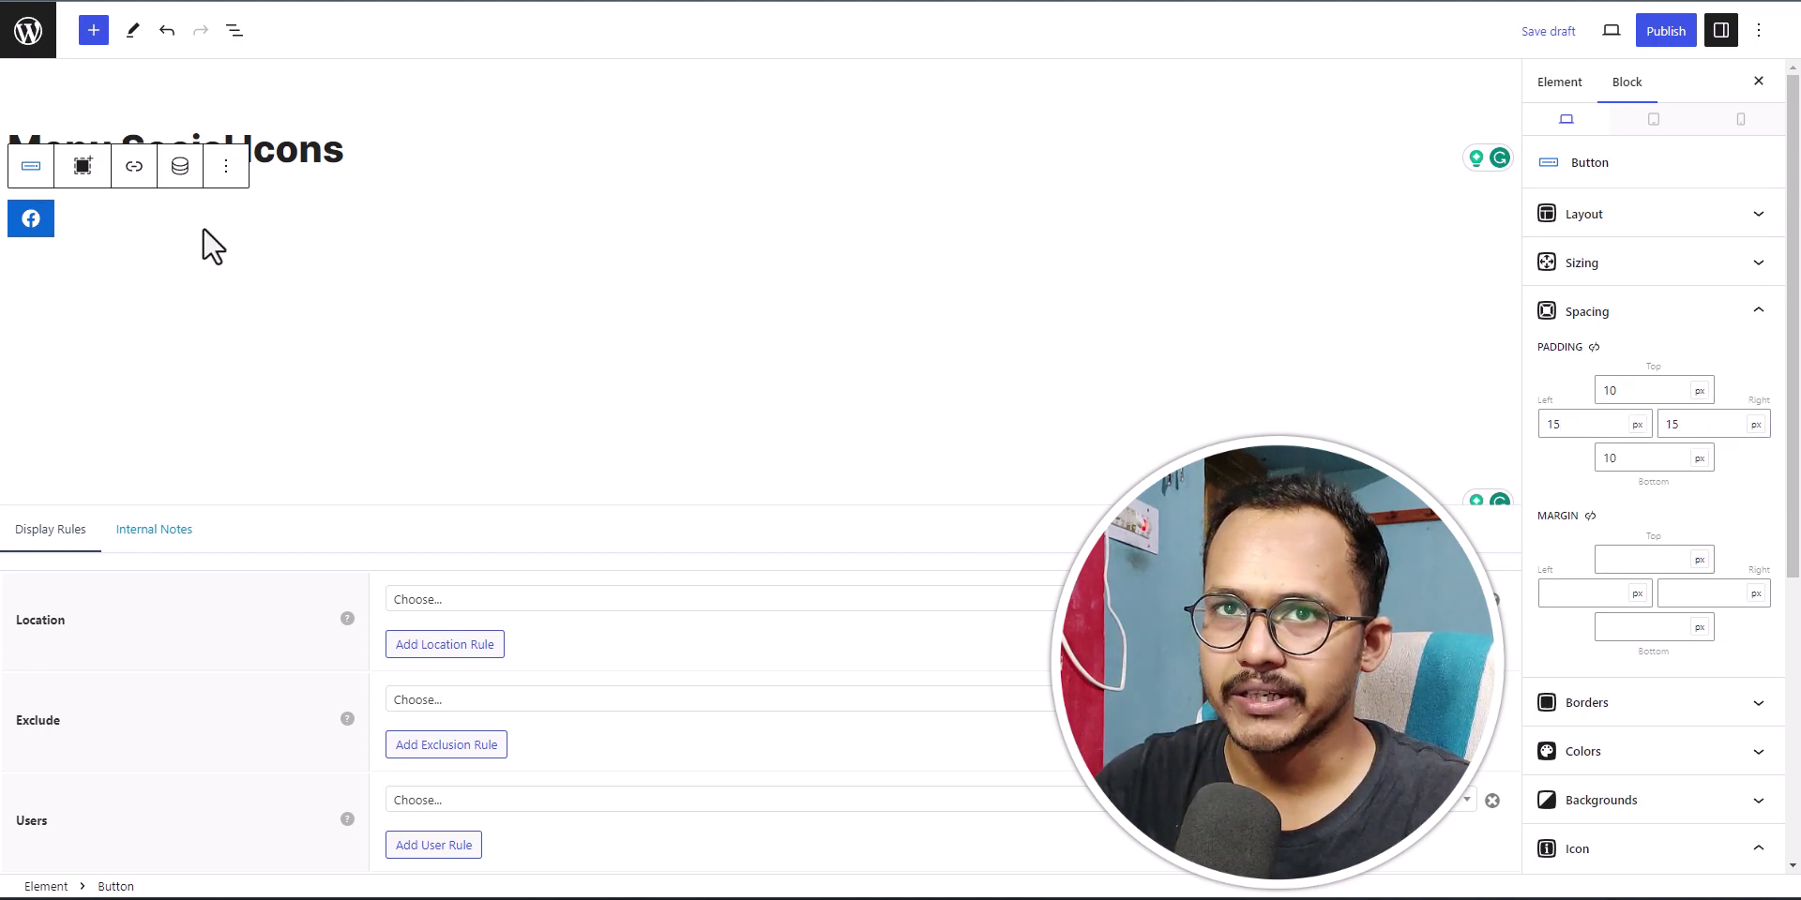
Try duplicating the Facebook button directly in the element, and delete the duplicate.
left_click(226, 174)
left_click(131, 178)
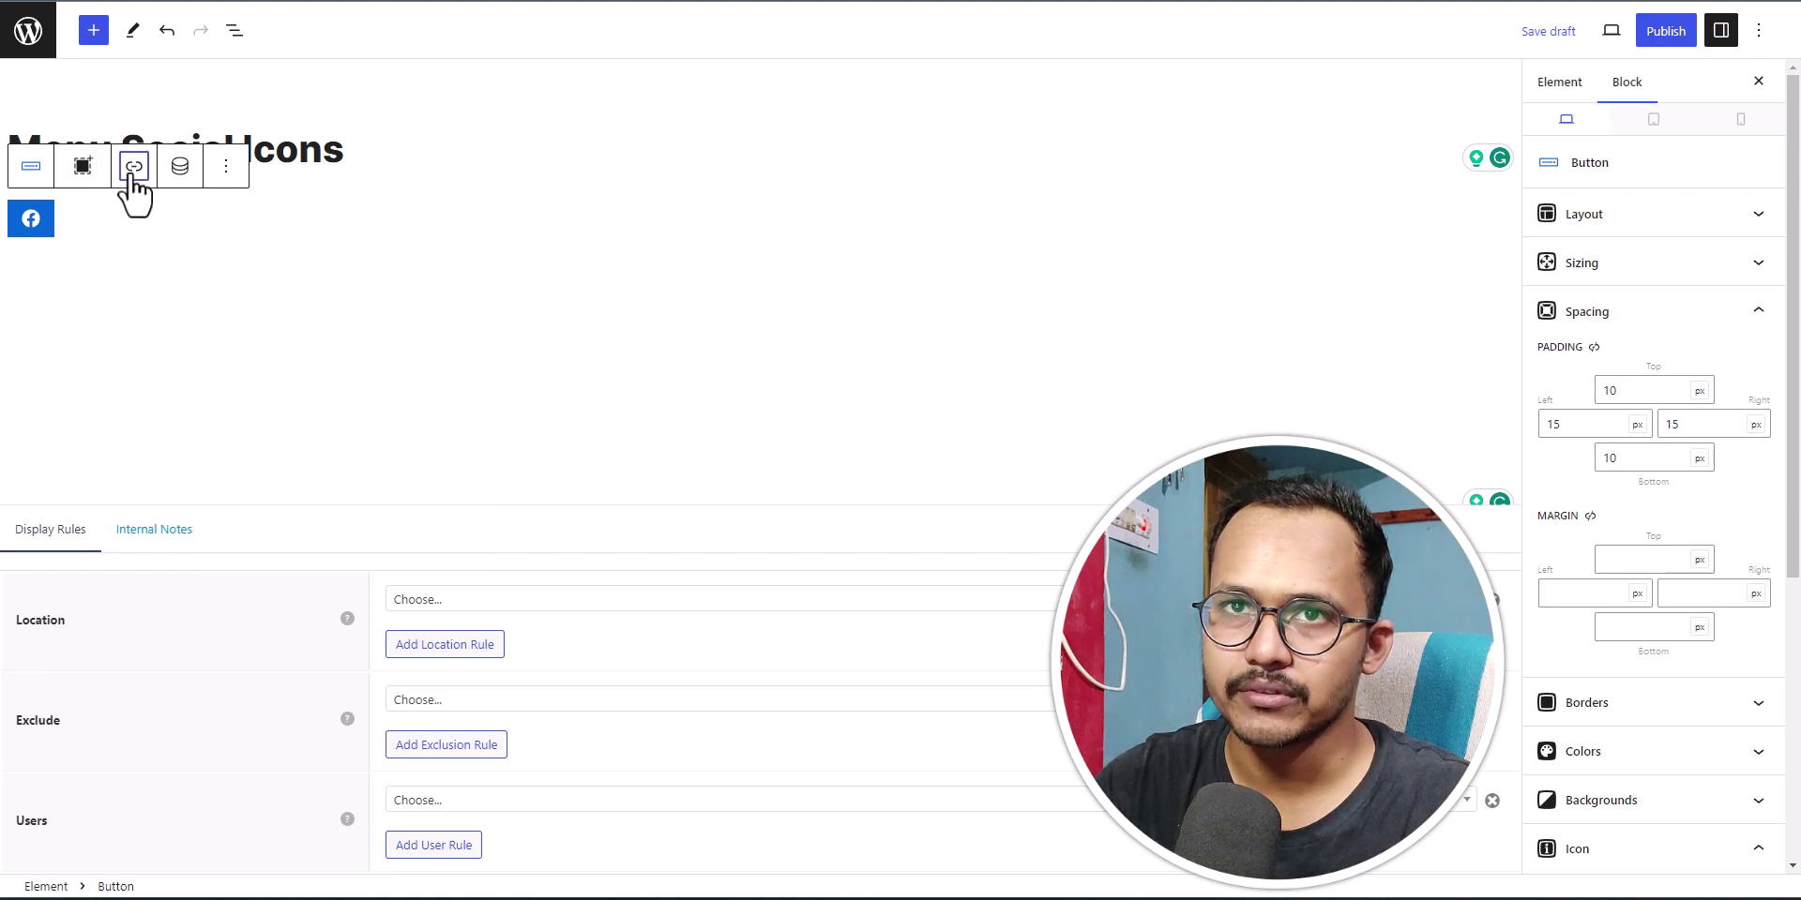
left_click(226, 166)
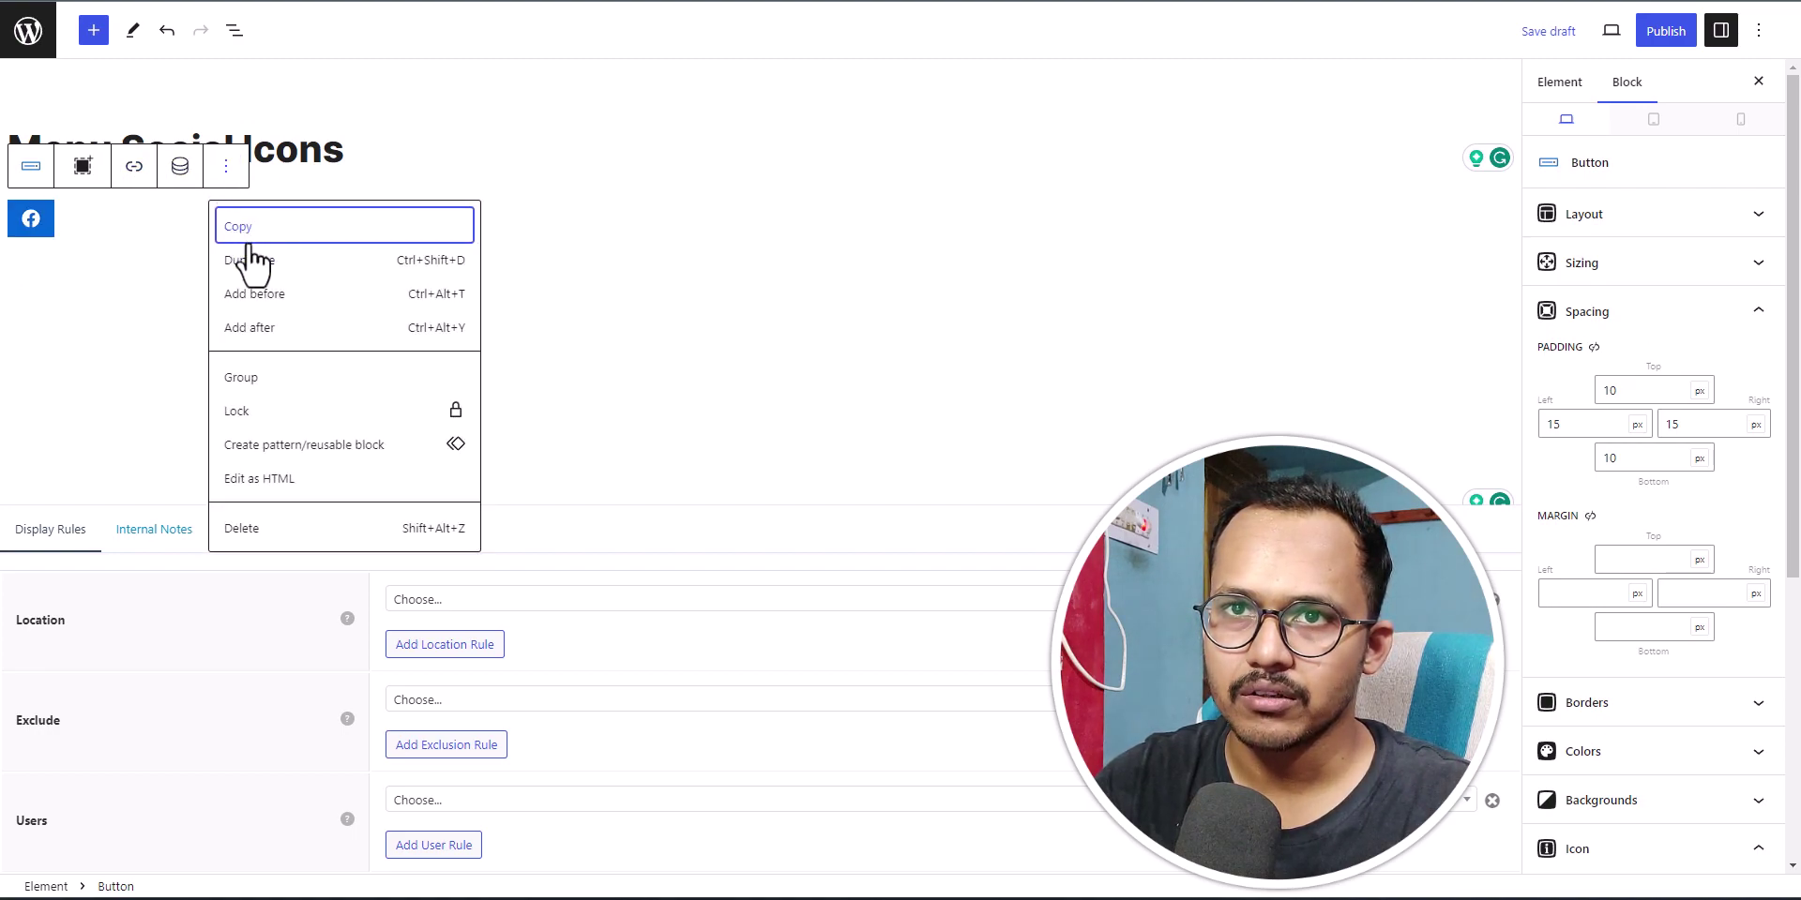
left_click(248, 261)
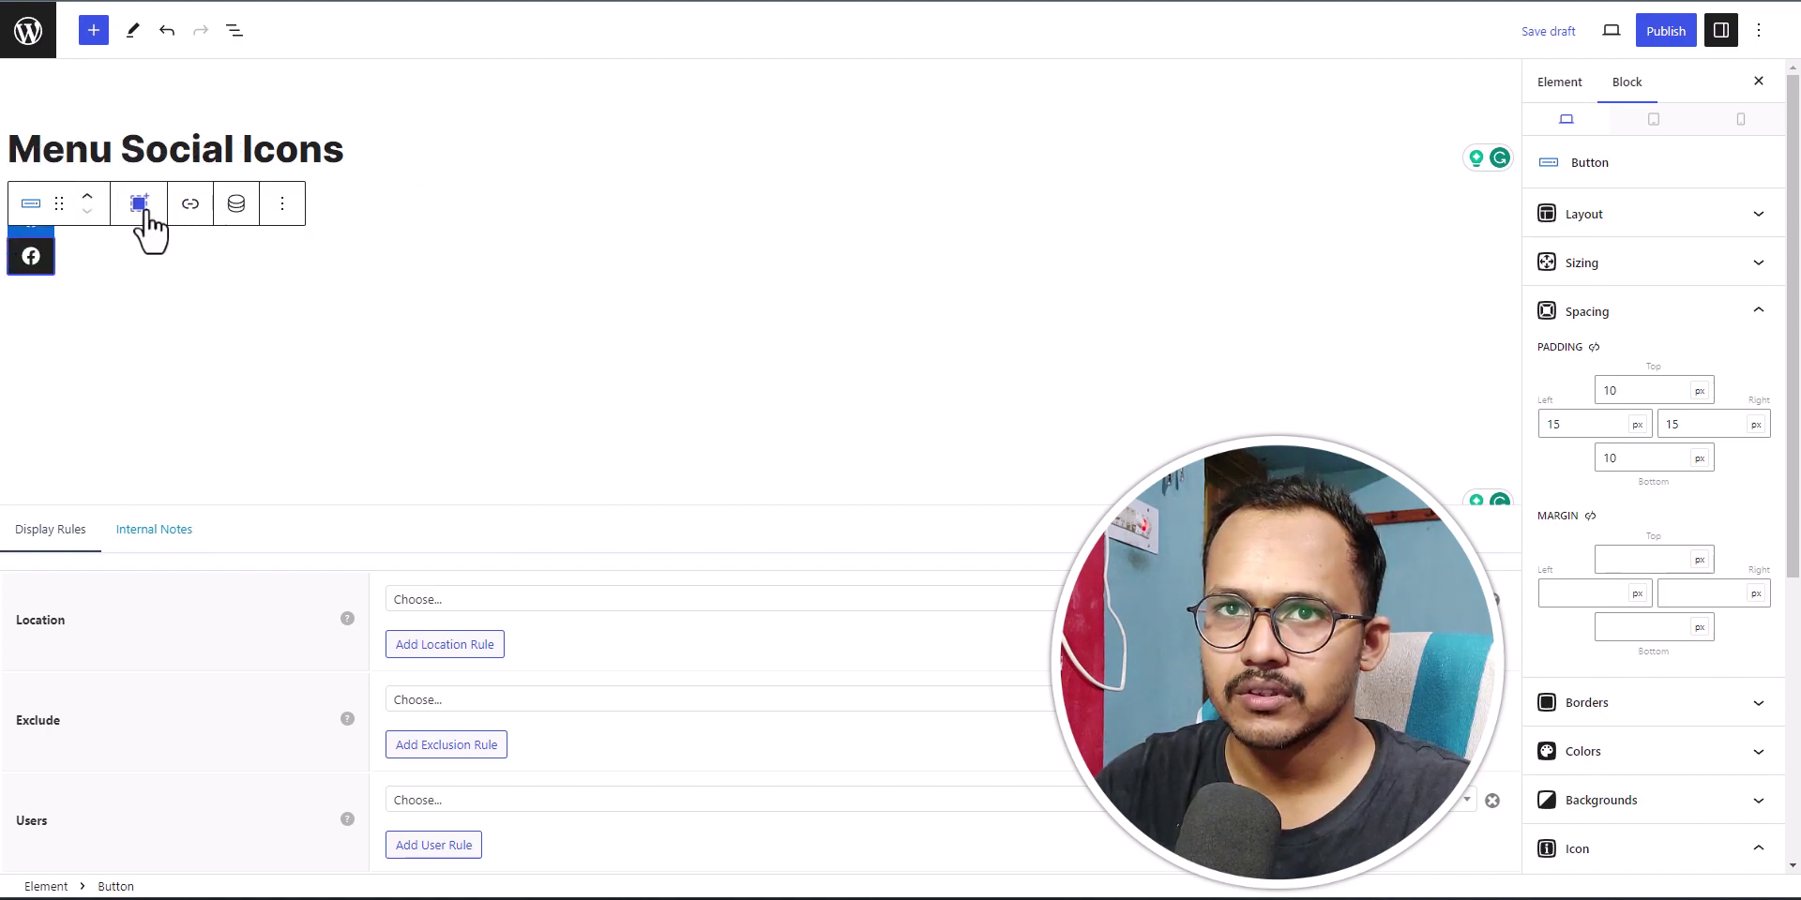
left_click(280, 211)
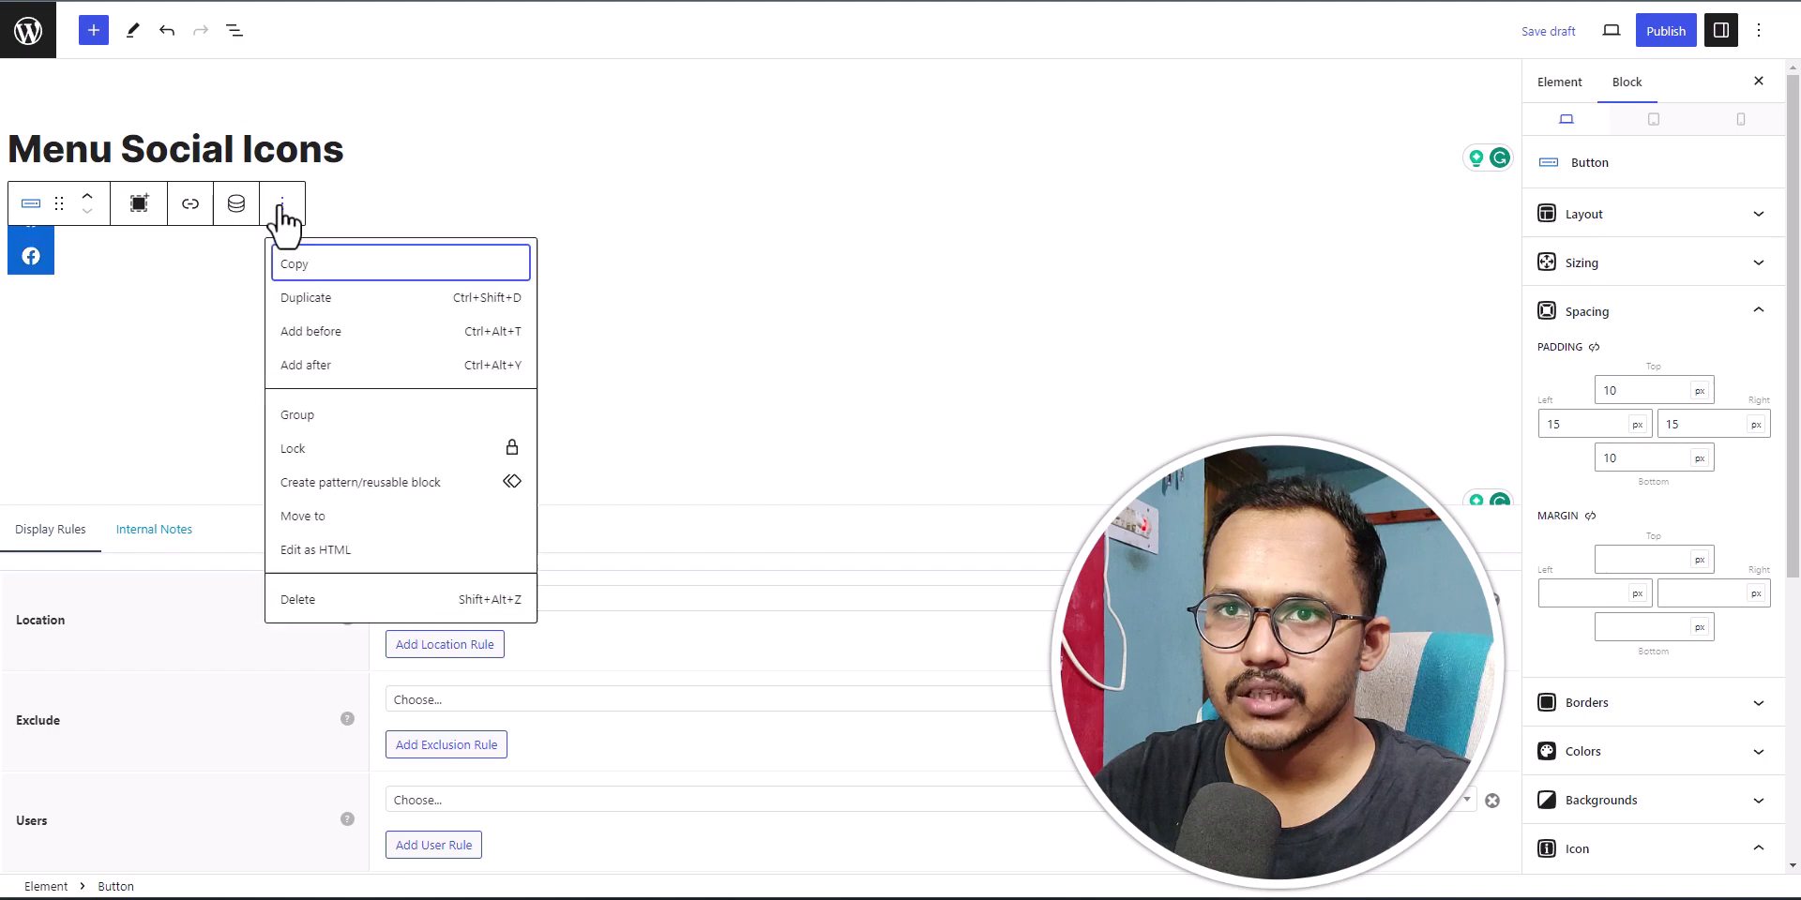
left_click(289, 607)
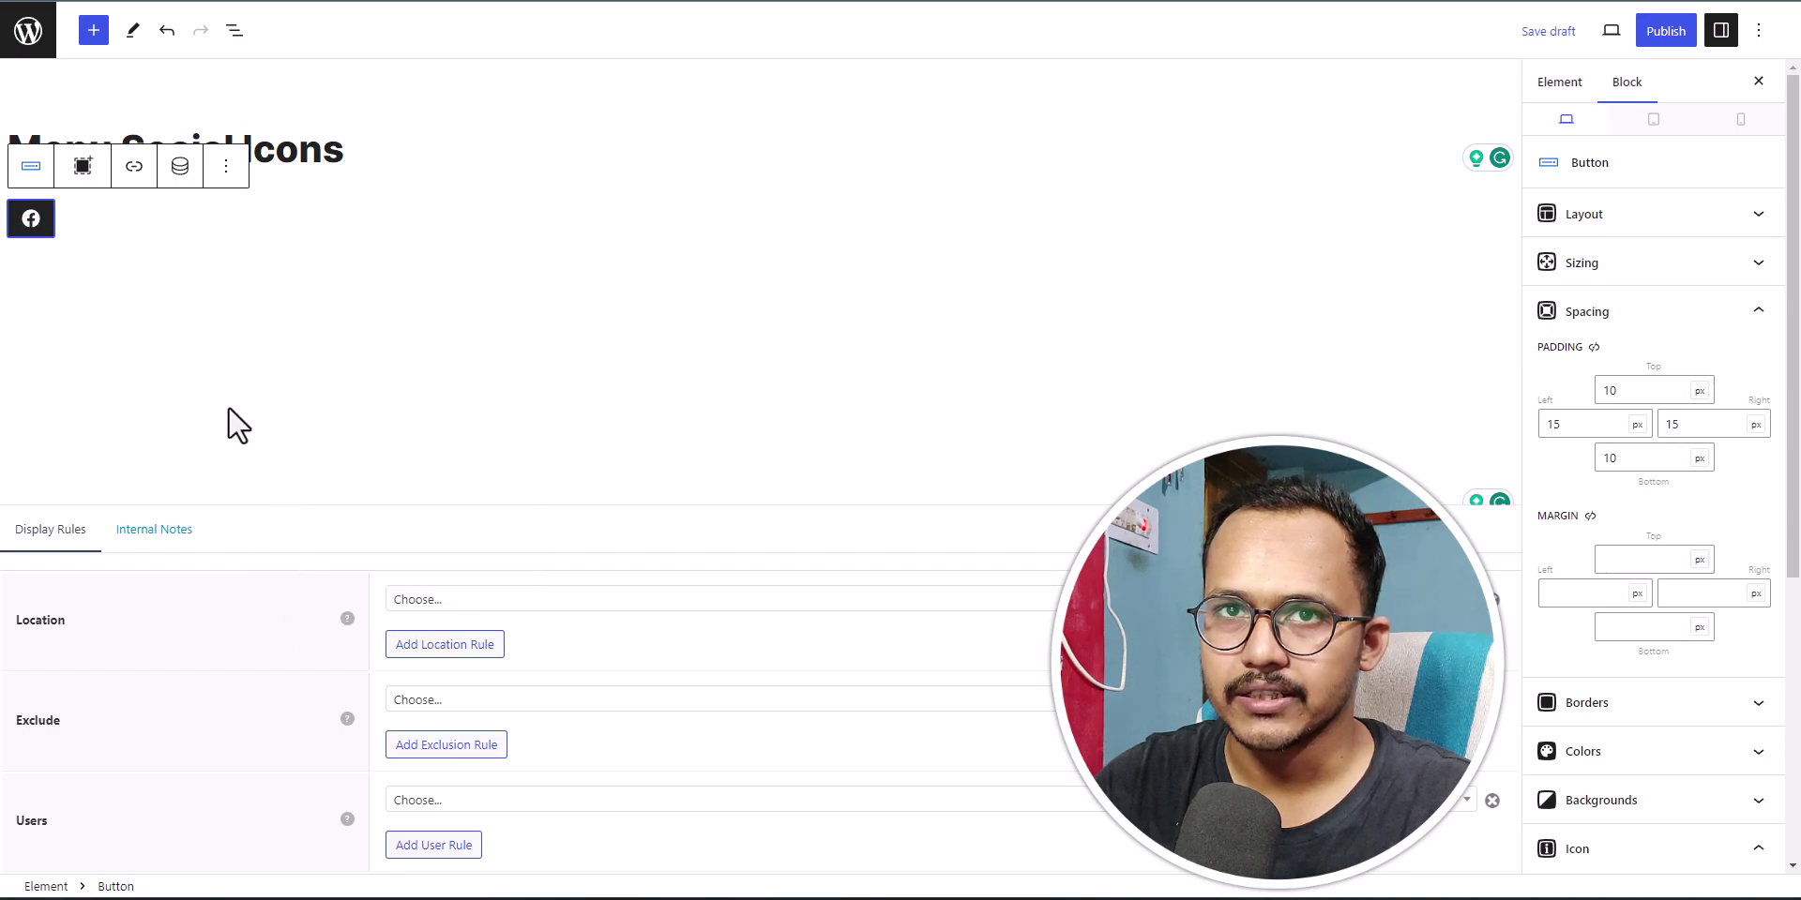
Wrap the Facebook button in a Container block and check the nesting in the block outline.
left_click(83, 166)
left_click(235, 30)
left_click(18, 130)
left_click(18, 131)
left_click(303, 82)
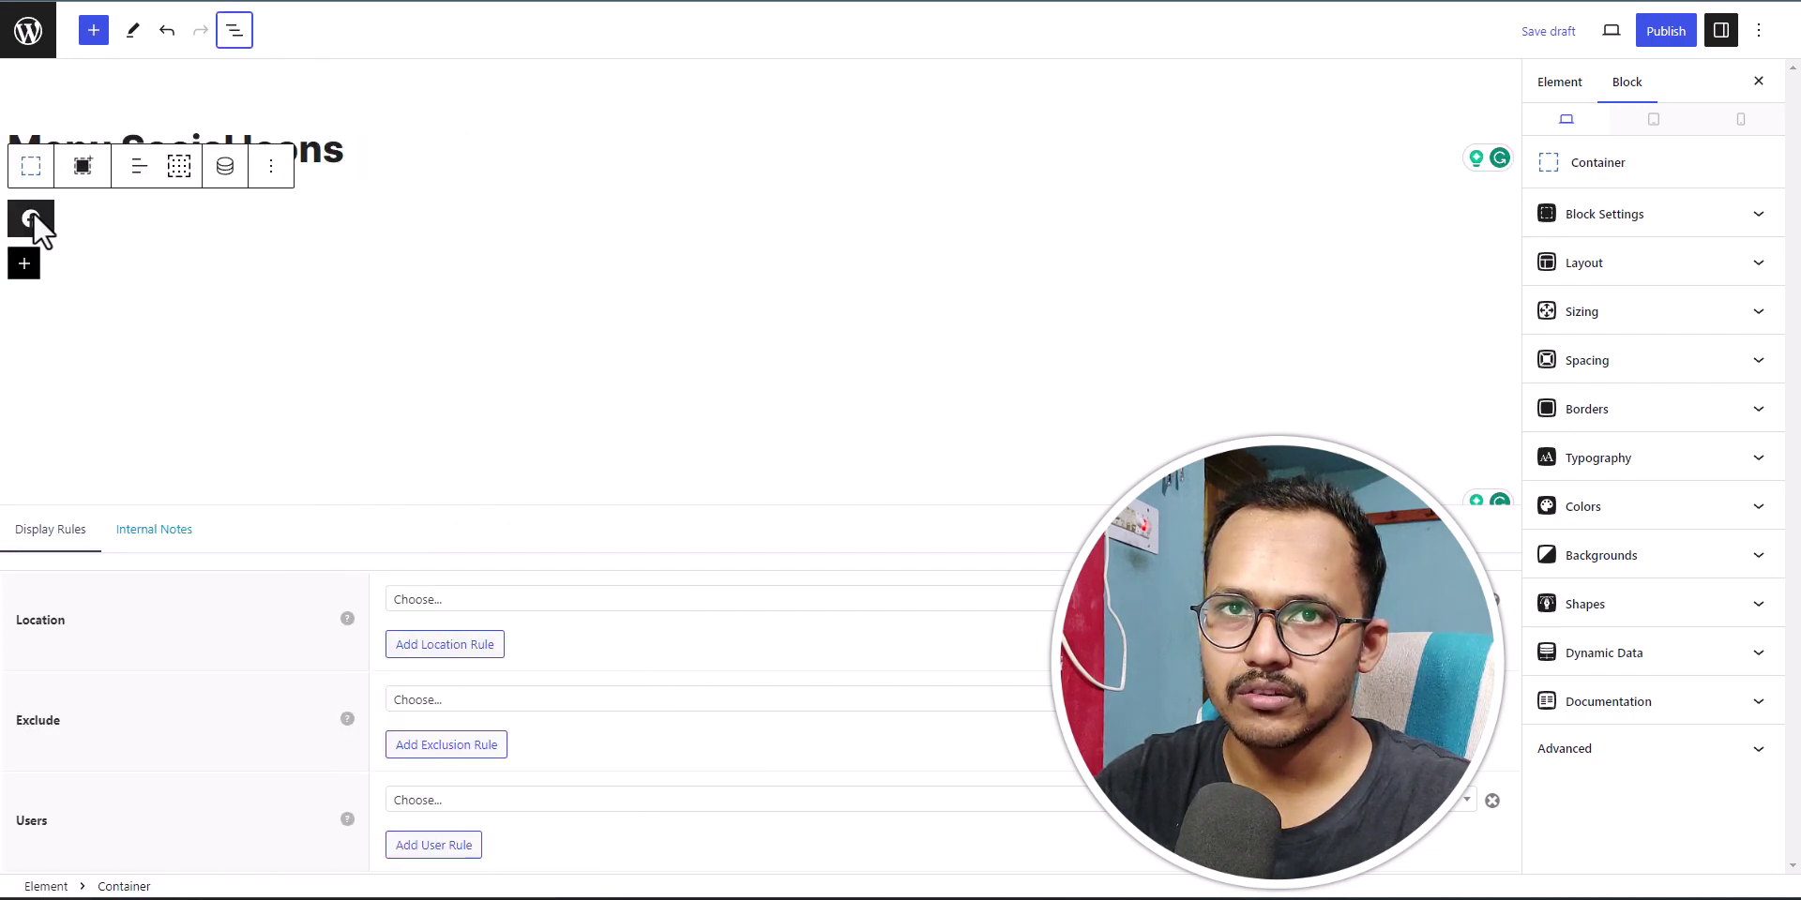
Duplicate the Facebook button inside the container.
left_click(32, 216)
left_click(335, 166)
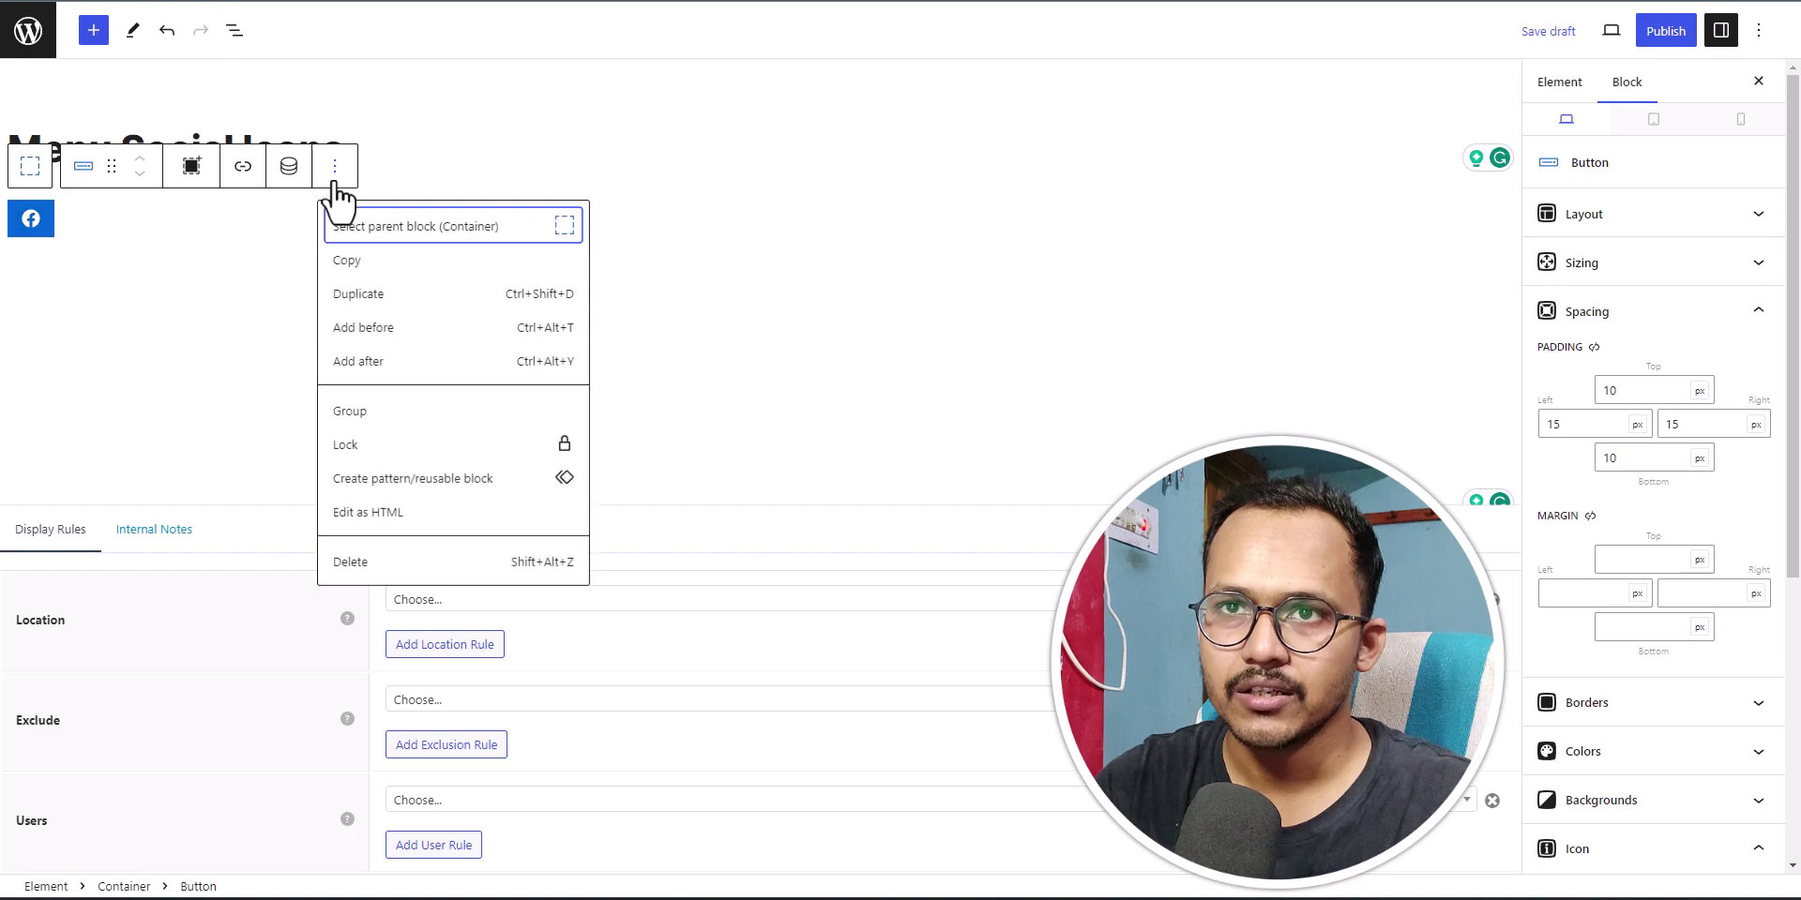
left_click(367, 294)
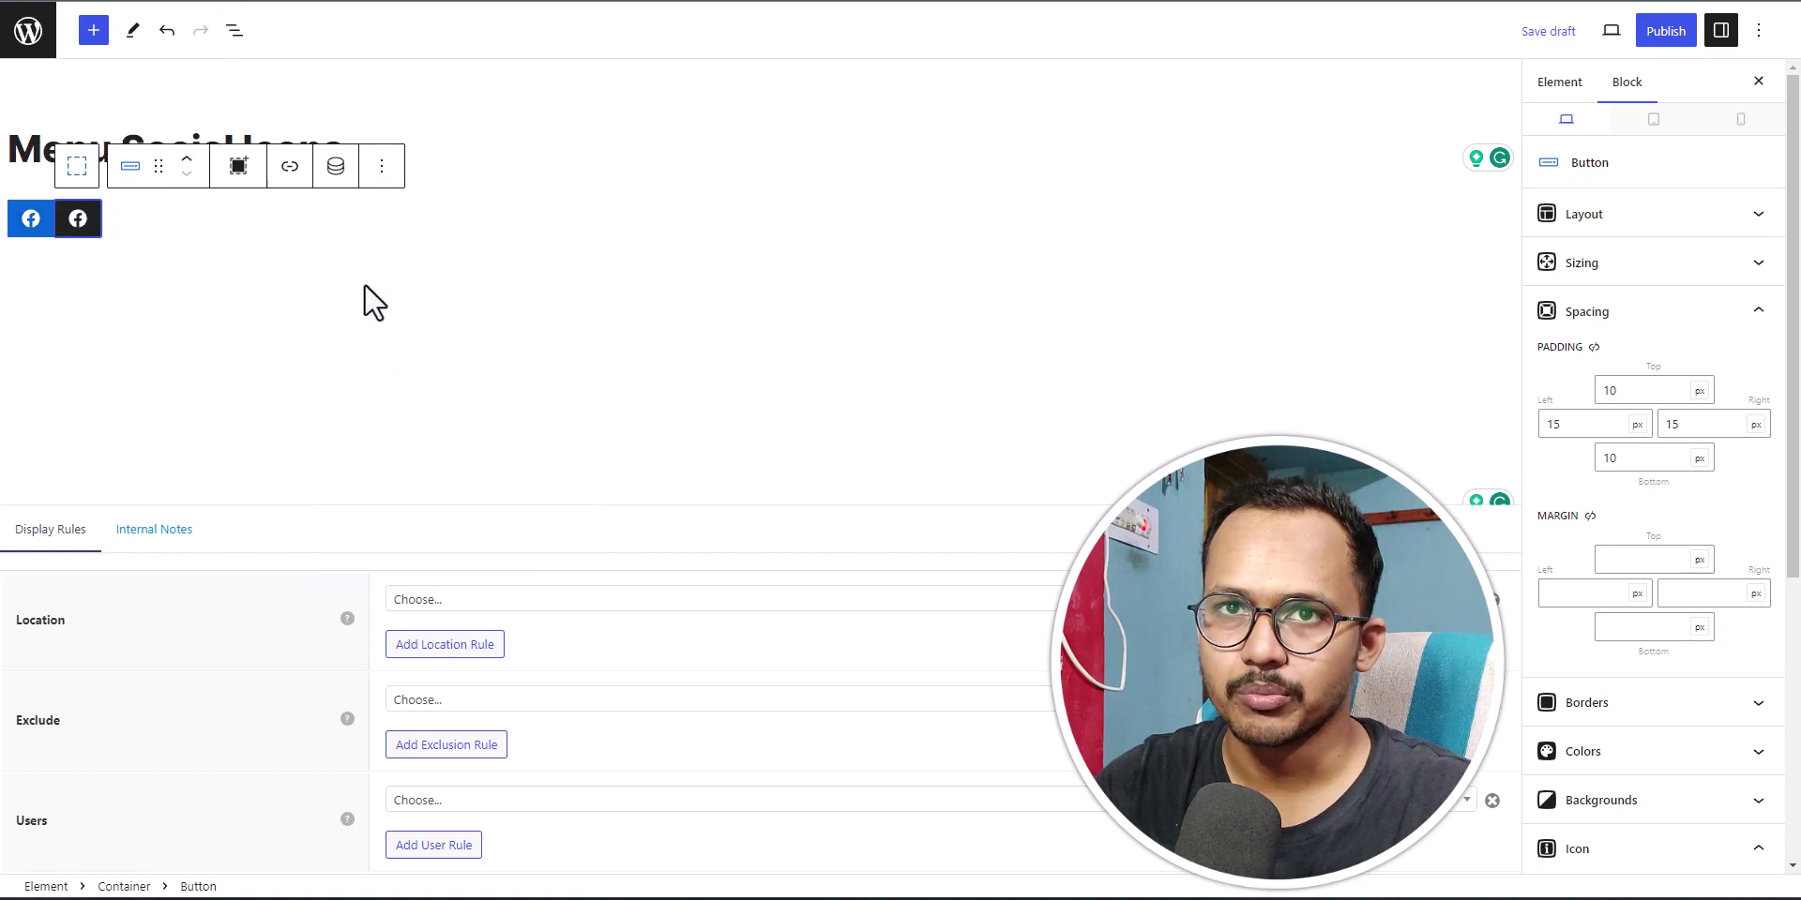
Set a right margin of 10 px on the first Facebook button in the container.
left_click(37, 211)
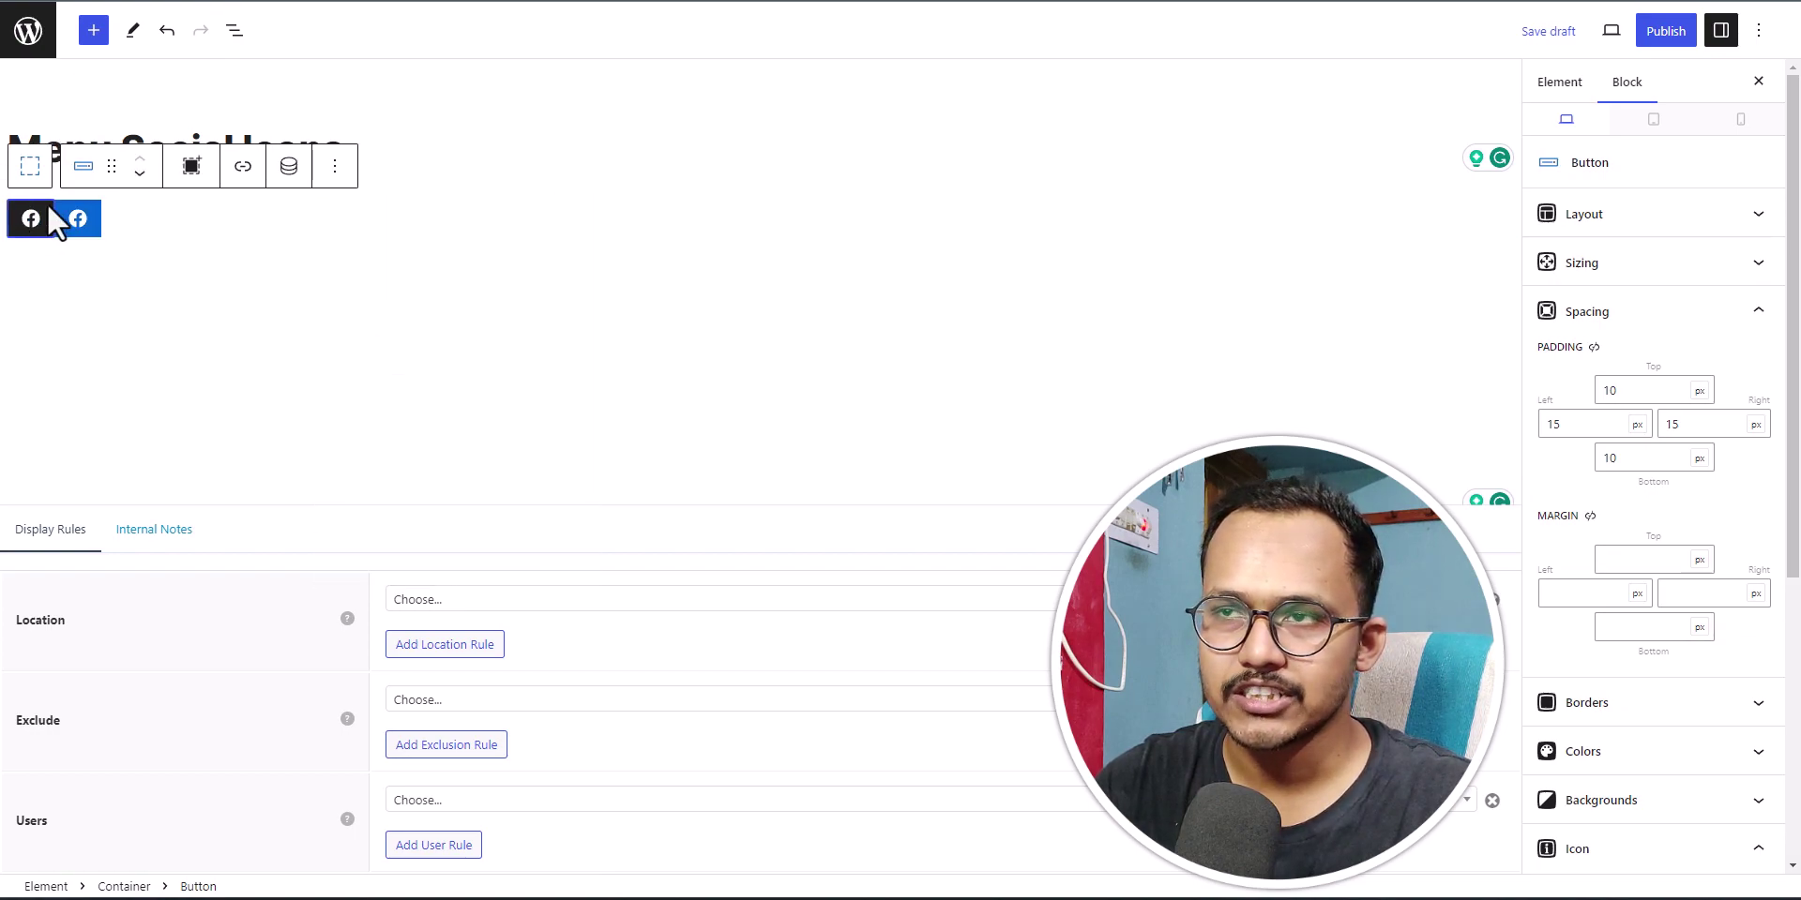
left_click(1693, 599)
type("10")
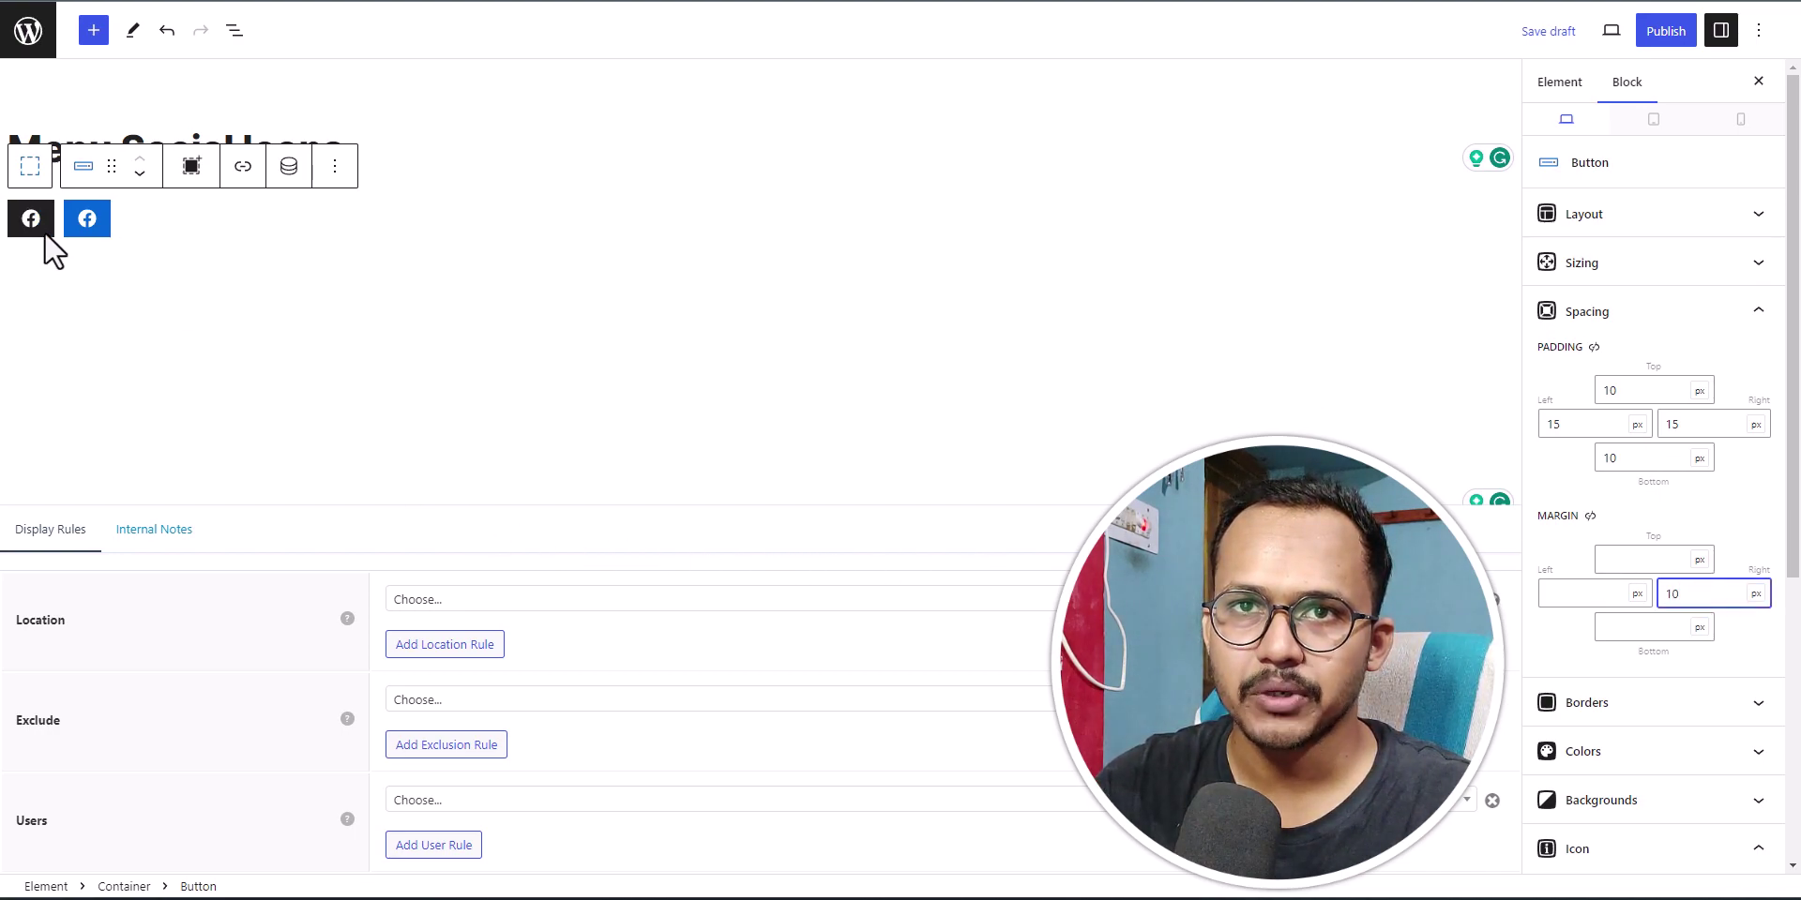
Change the second Facebook button's icon to the Twitter bird from the social icon set.
left_click(94, 225)
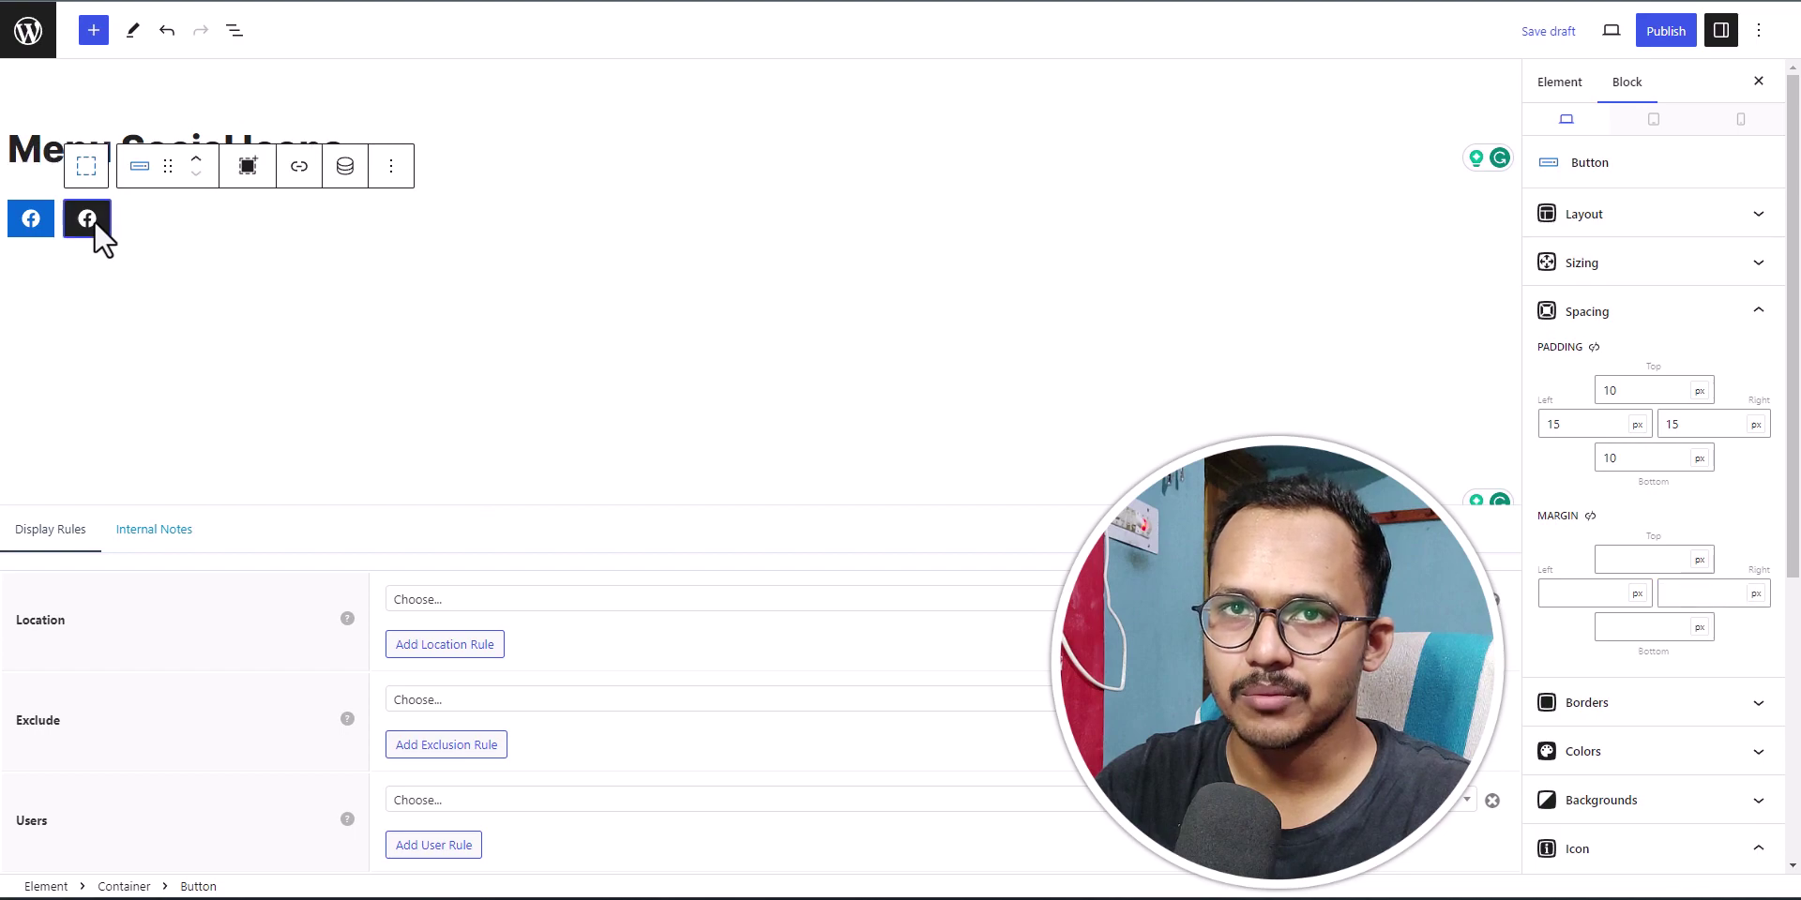
scroll(1641, 814, "down", 5)
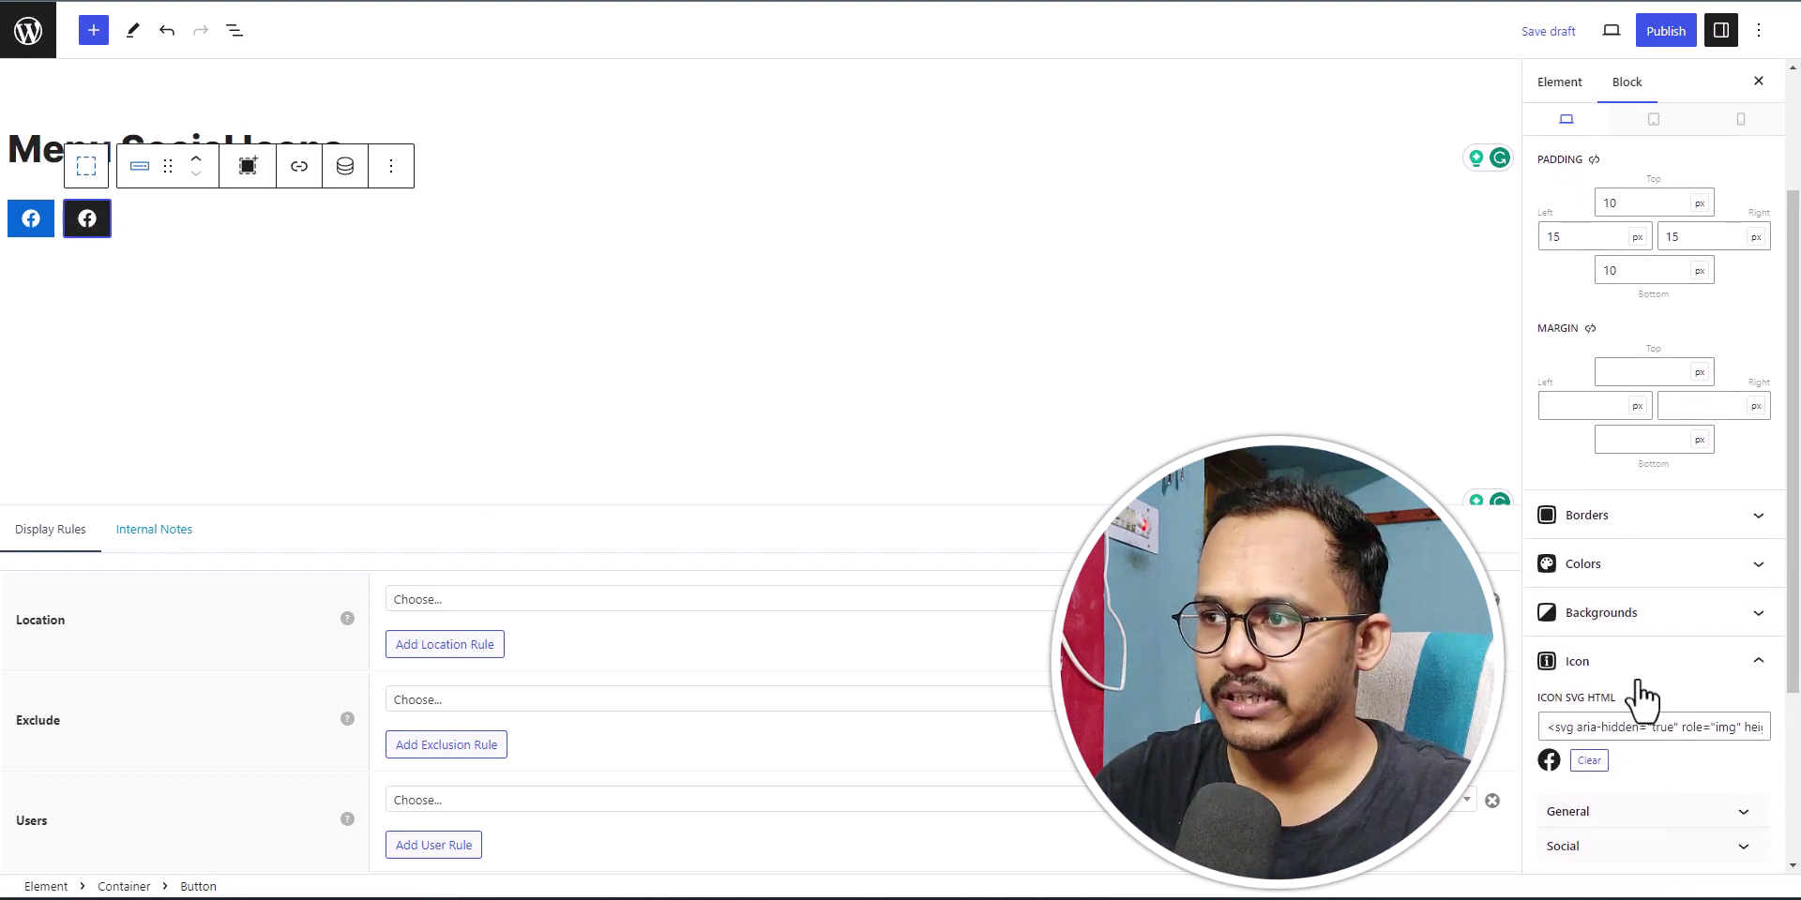
left_click(1609, 581)
left_click(1659, 675)
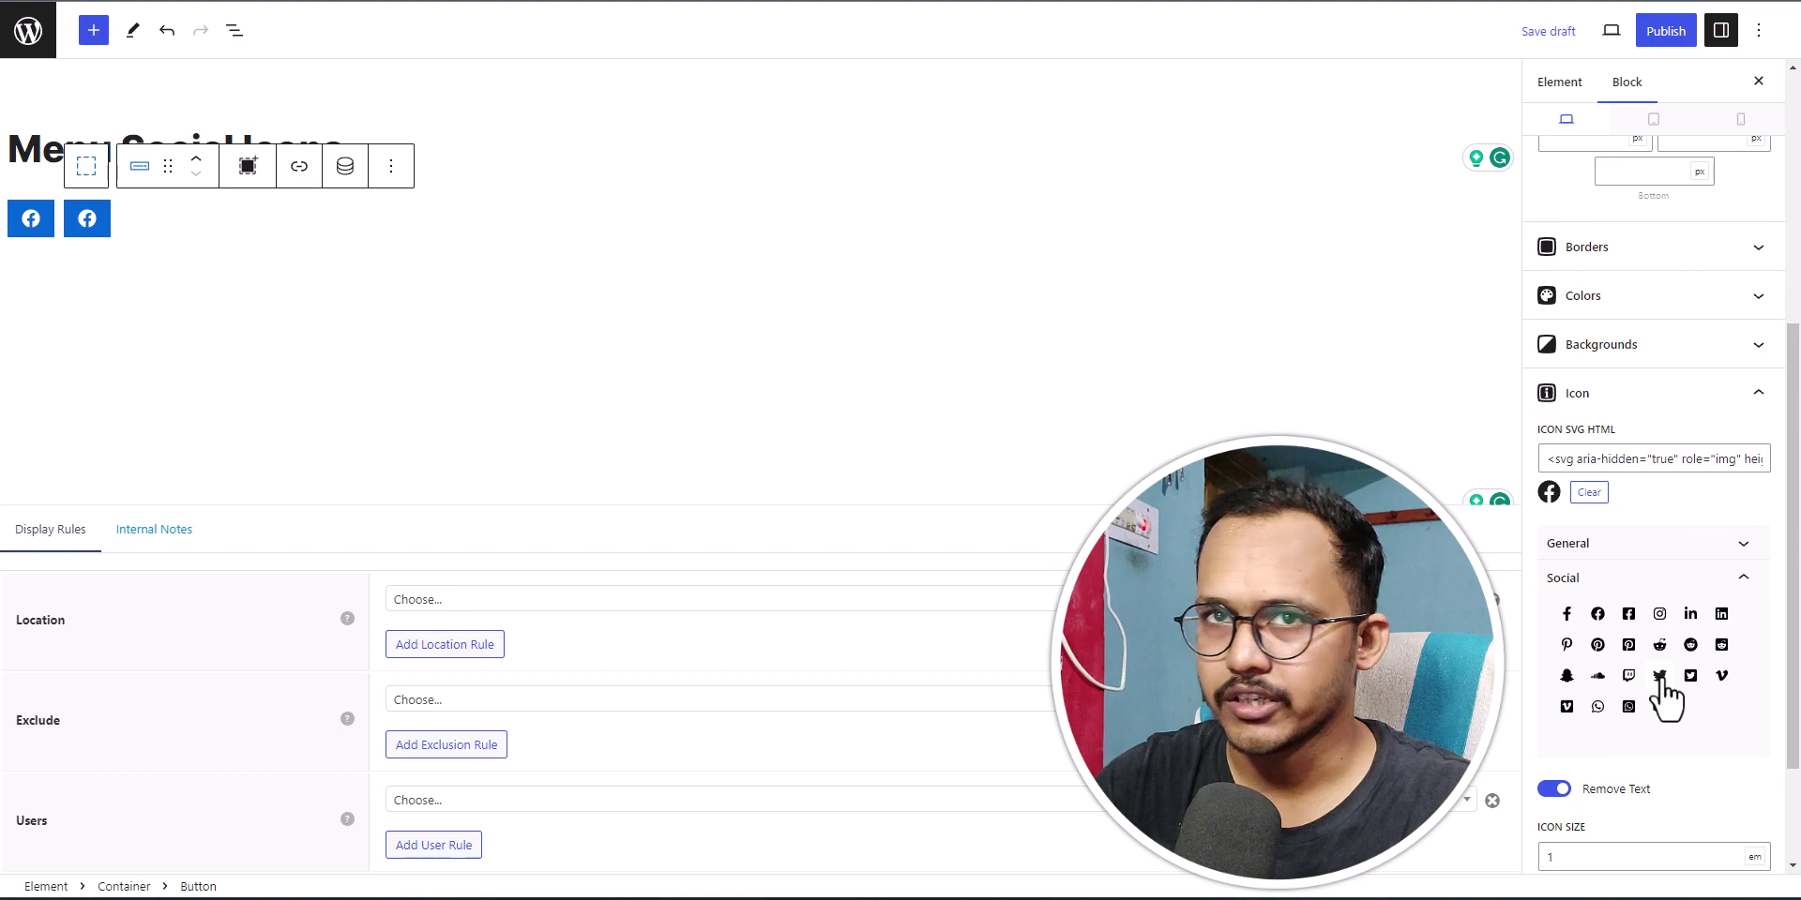
Duplicate the Twitter button and set the copy's right margin to 10 px.
left_click(391, 166)
left_click(412, 288)
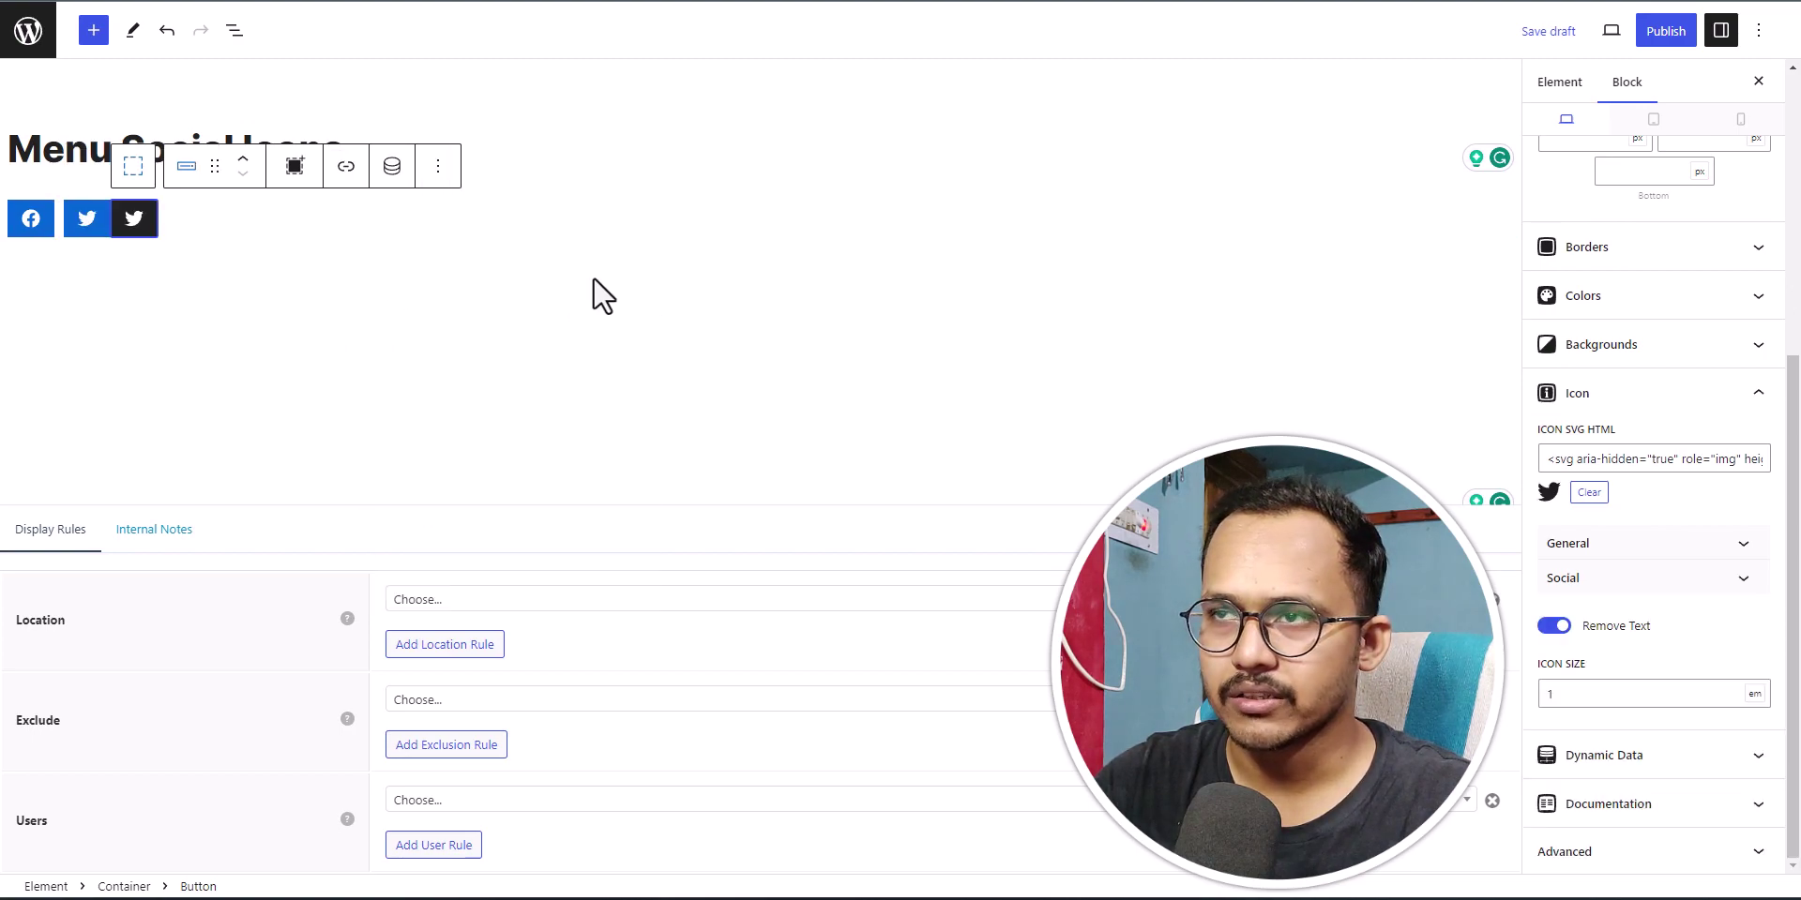
scroll(1660, 440, "up", 3)
left_click(1698, 419)
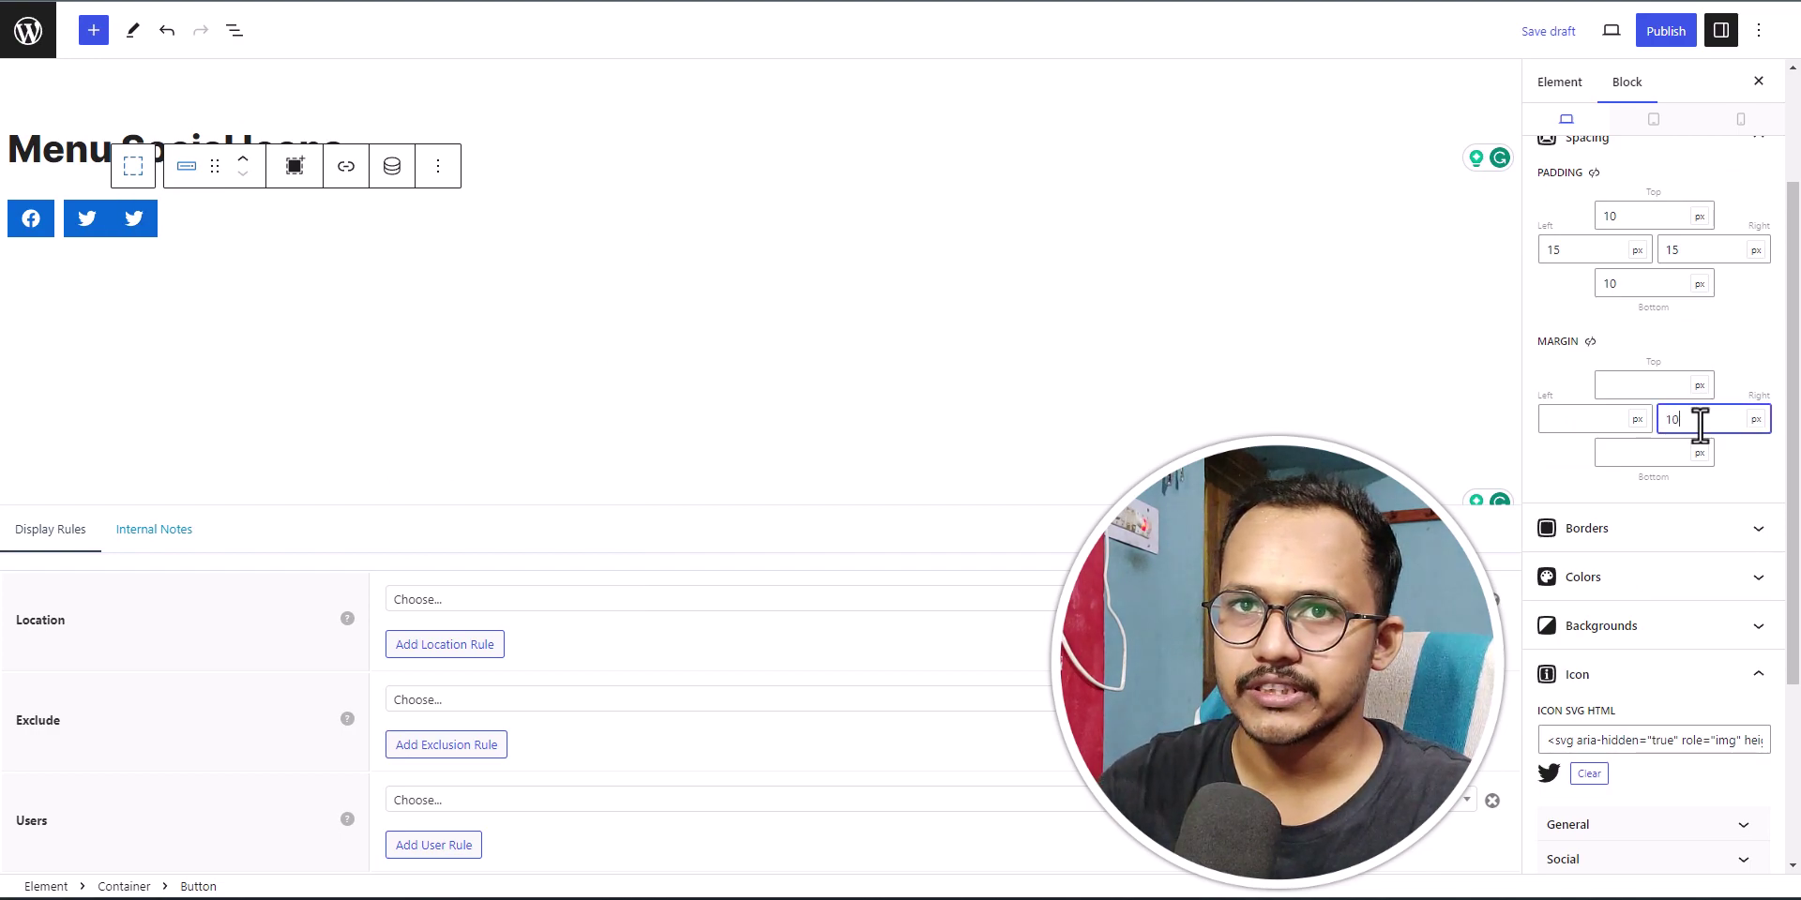
Set the right margin of the middle Twitter button to 10 px.
left_click(91, 221)
left_click(1697, 420)
type("10")
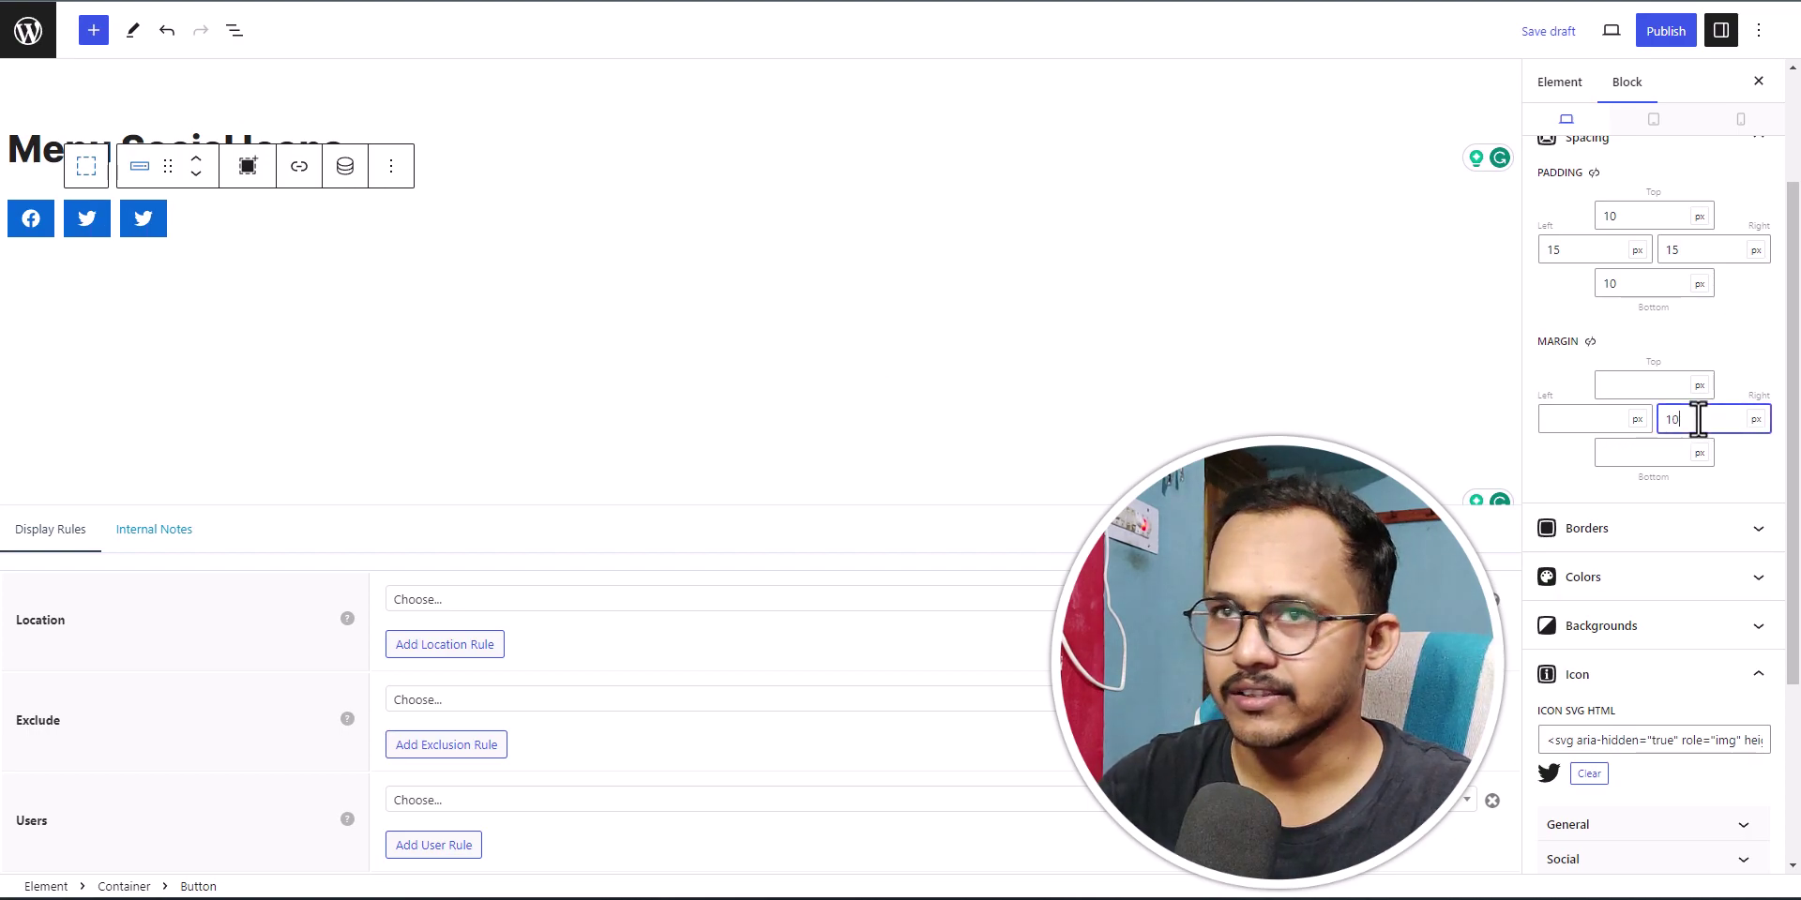
Change the third button's icon to YouTube from the social icon set.
left_click(145, 225)
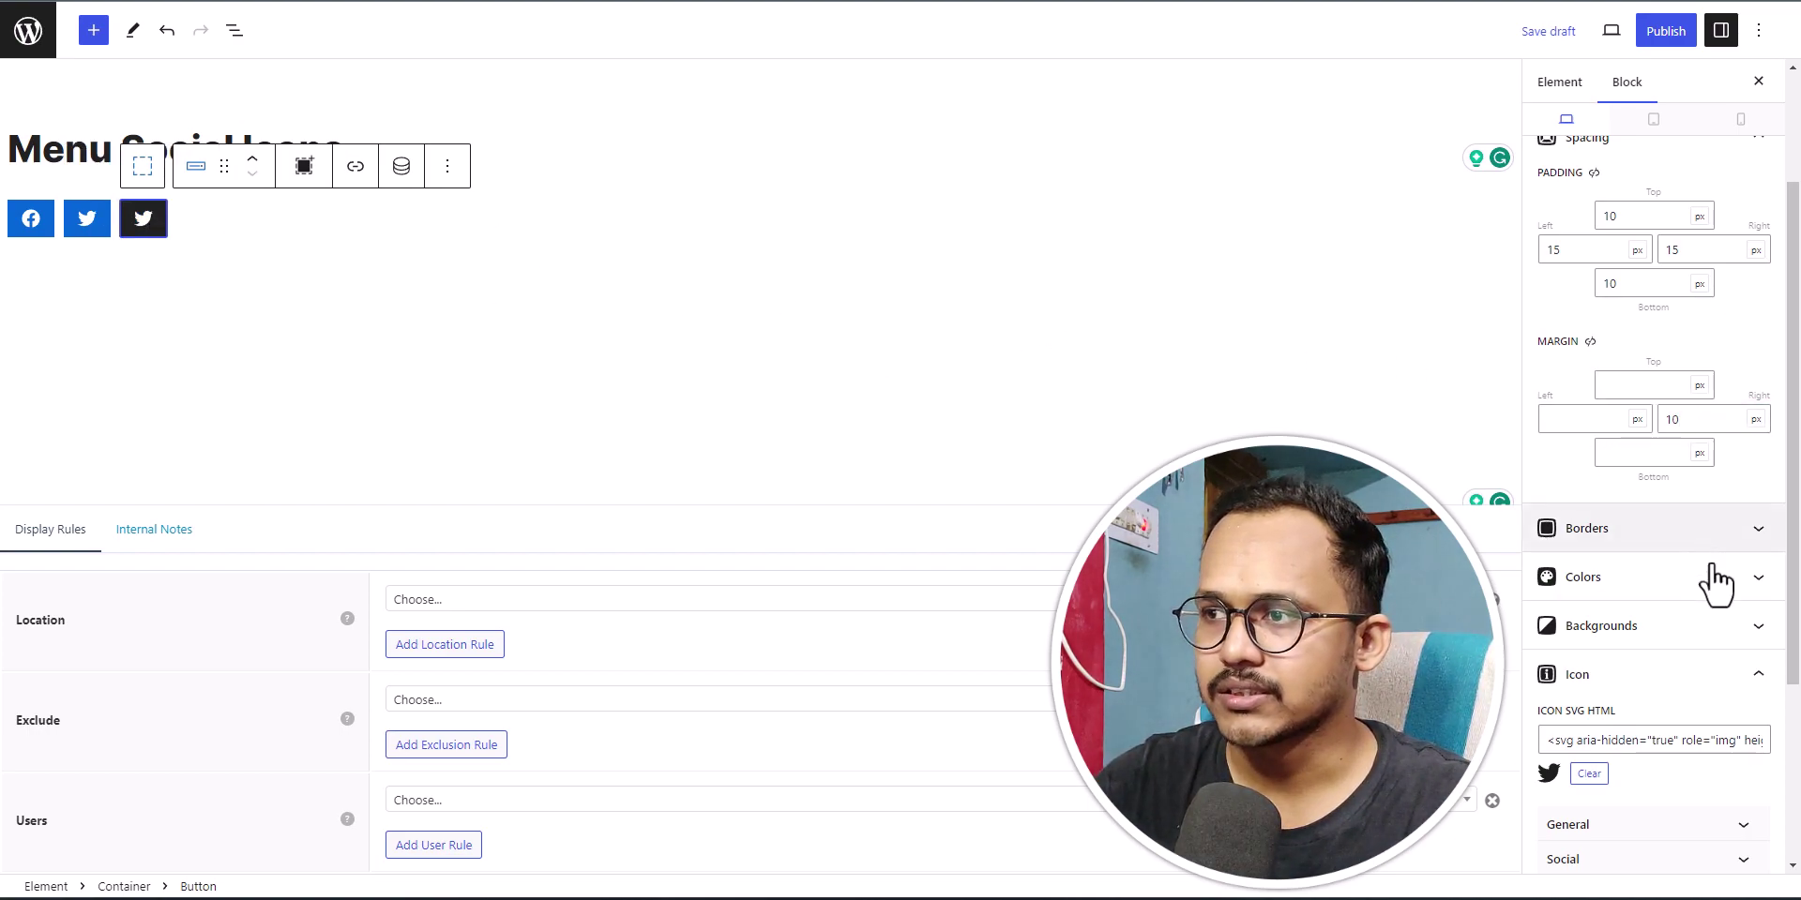
scroll(1678, 638, "down", 2)
left_click(1639, 671)
scroll(1679, 656, "down", 3)
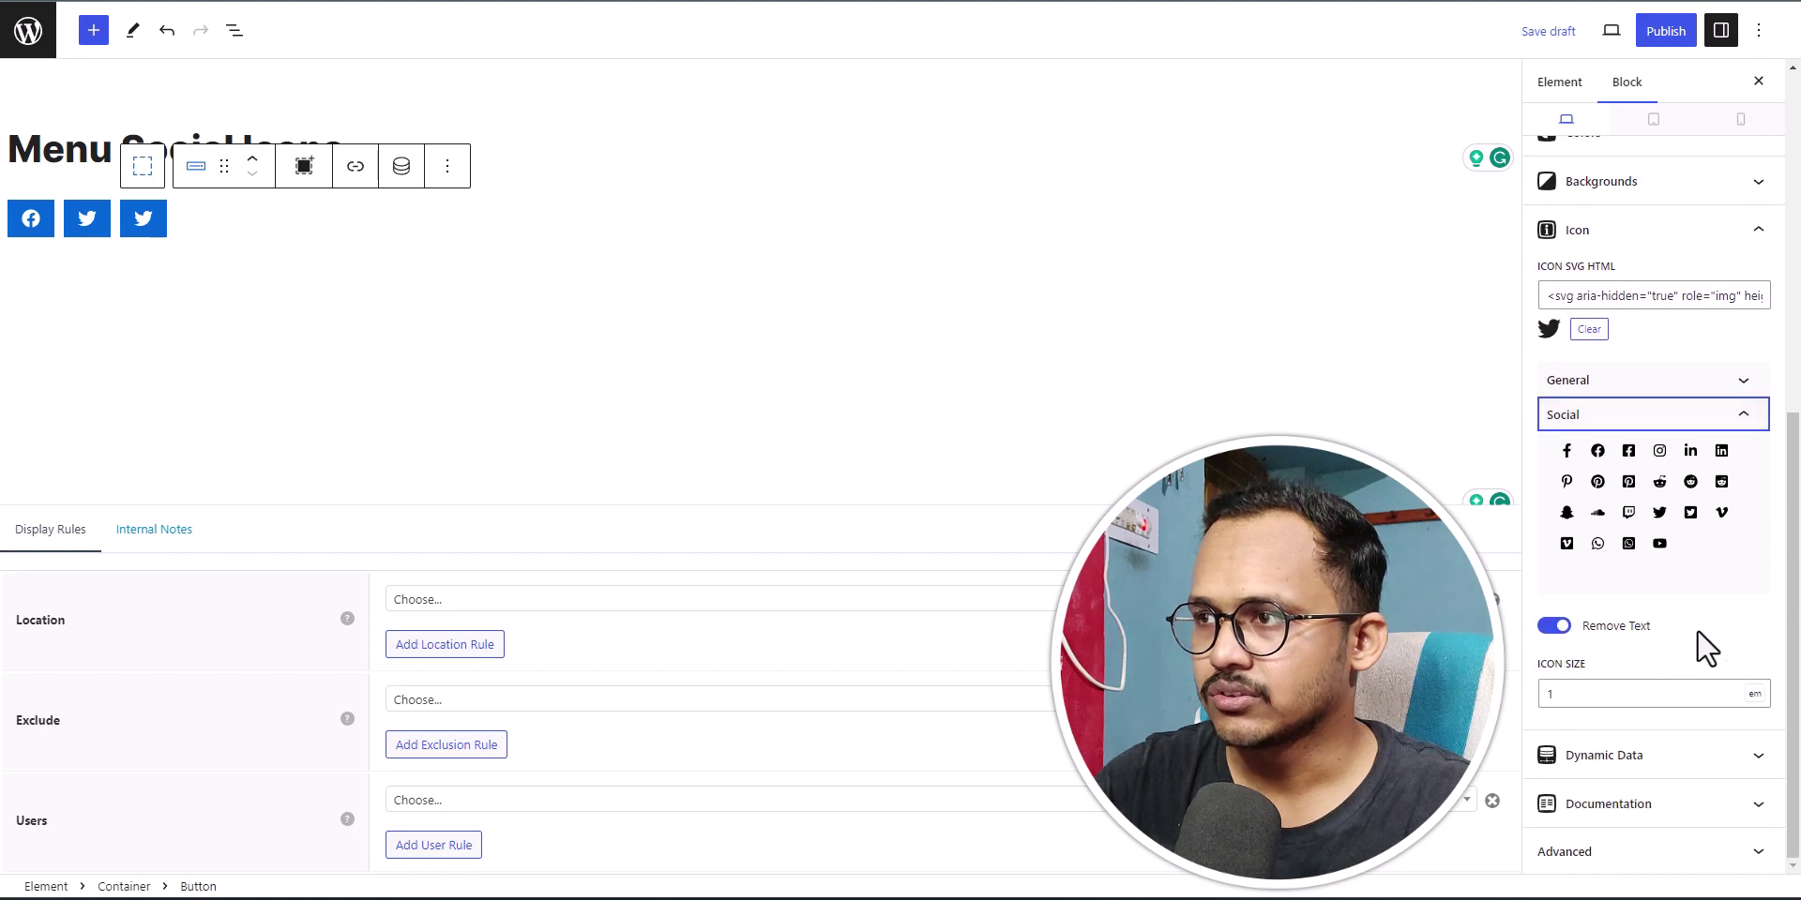
left_click(1659, 544)
key("ctrl+s")
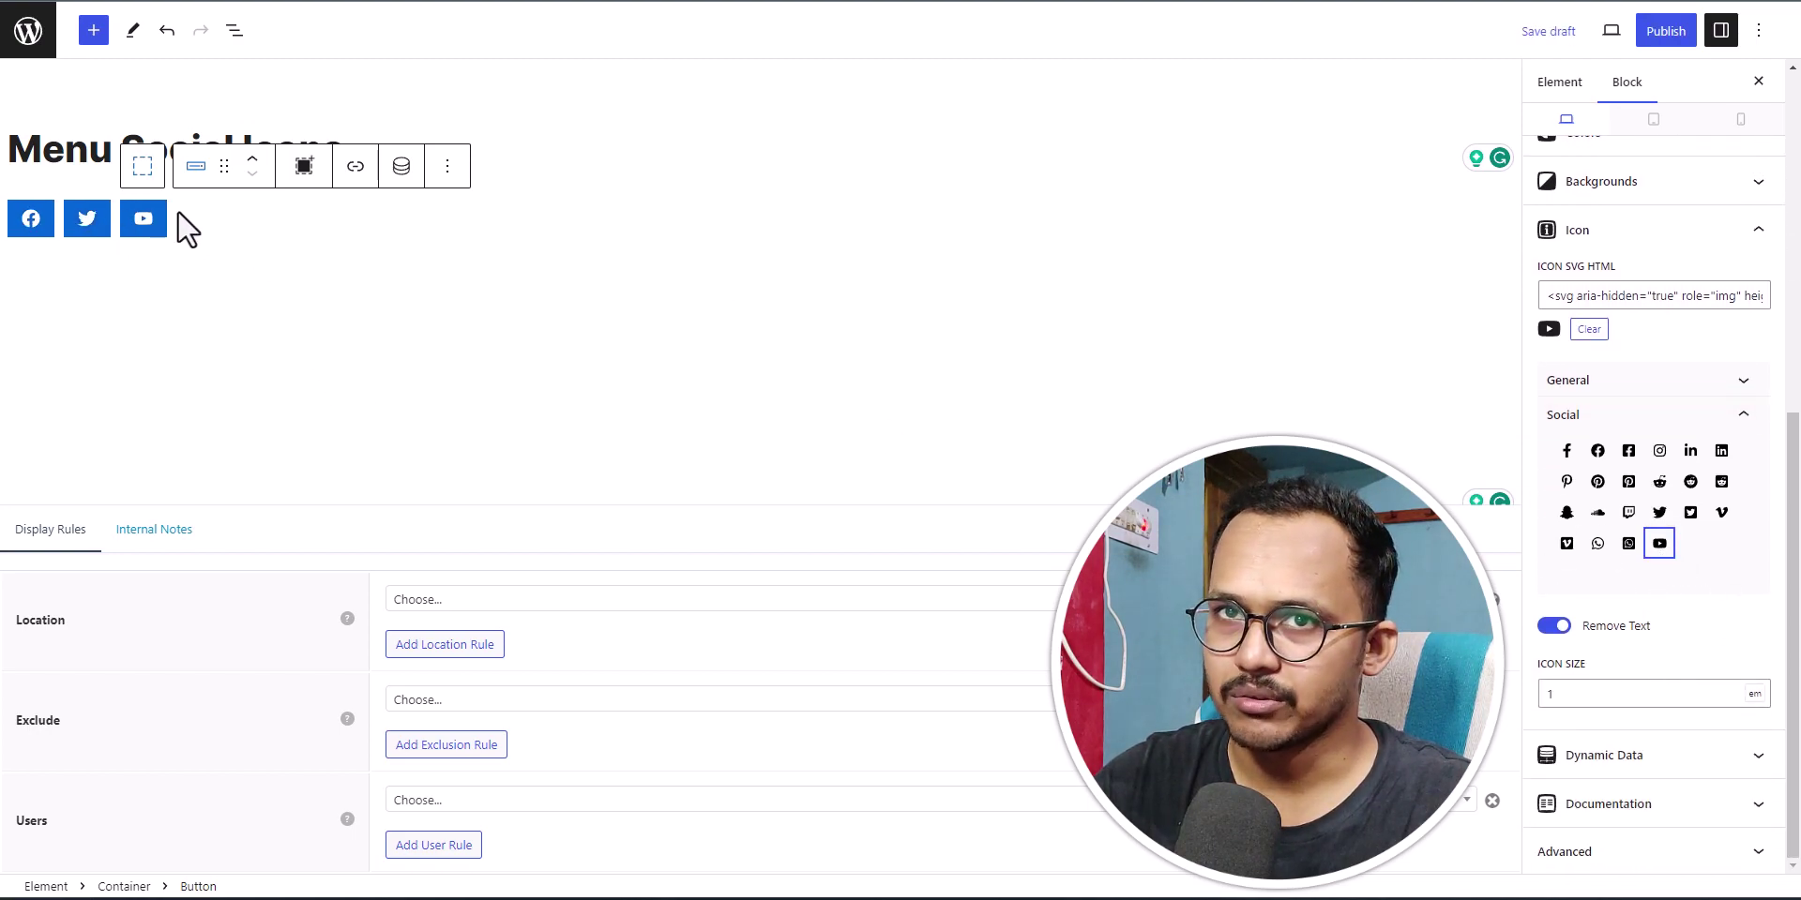
Set the element's hook to after_primary_menu.
left_click(199, 228)
left_click(357, 157)
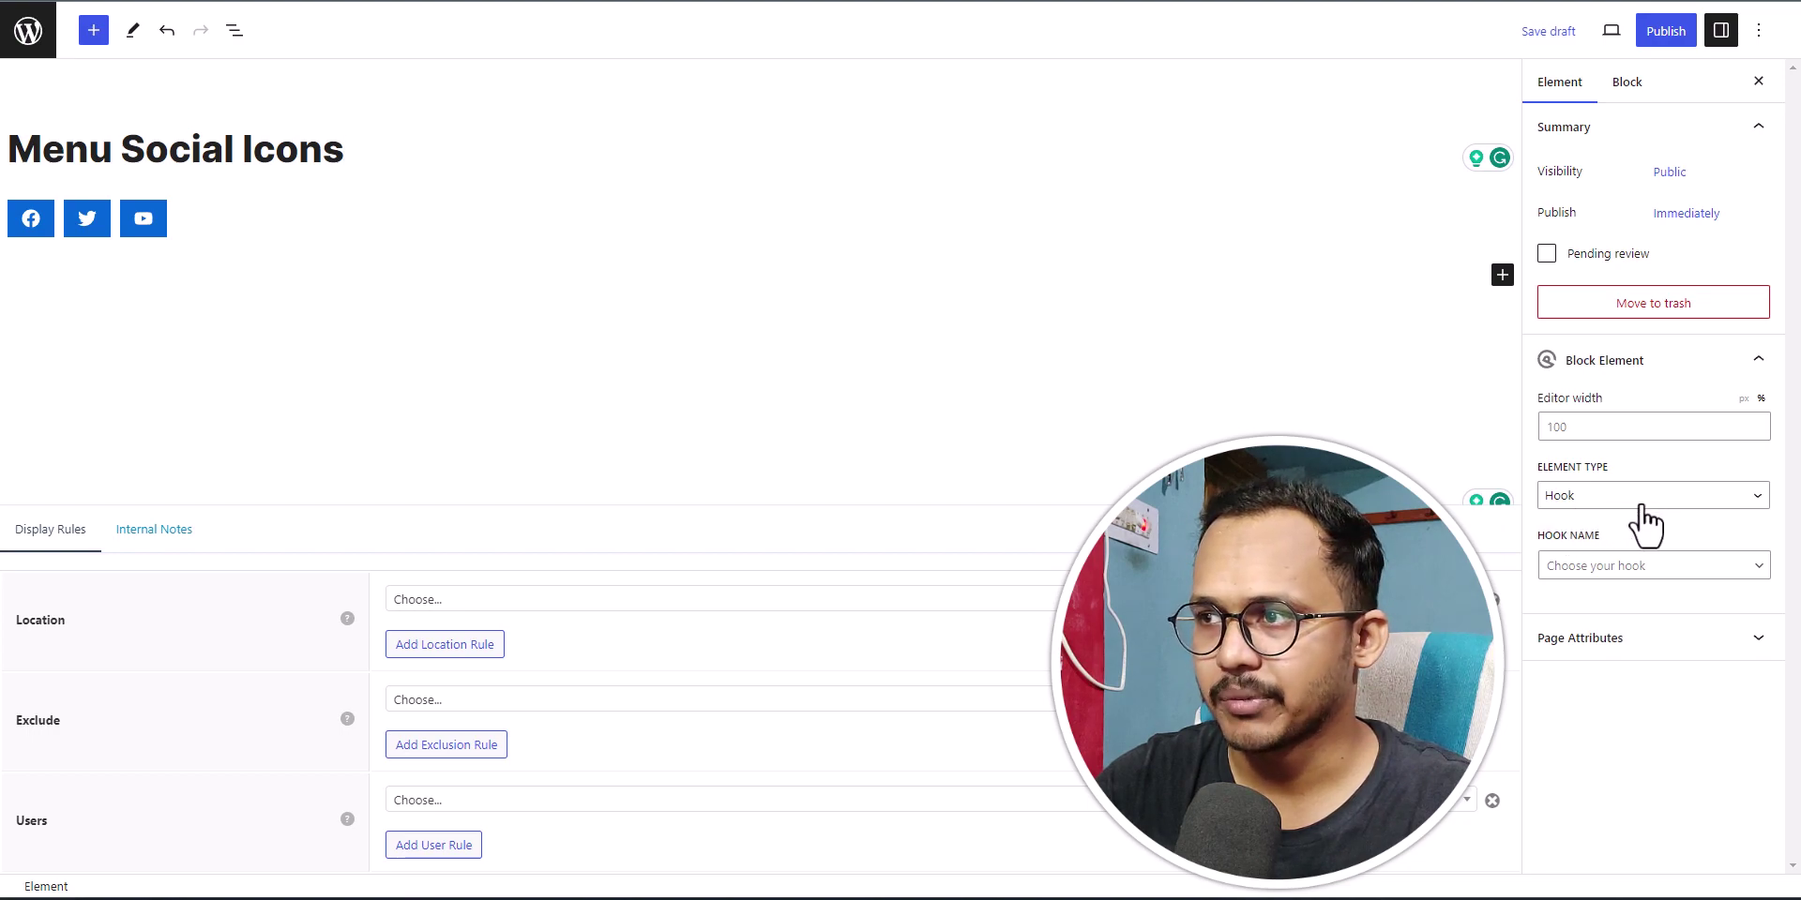
left_click(1637, 566)
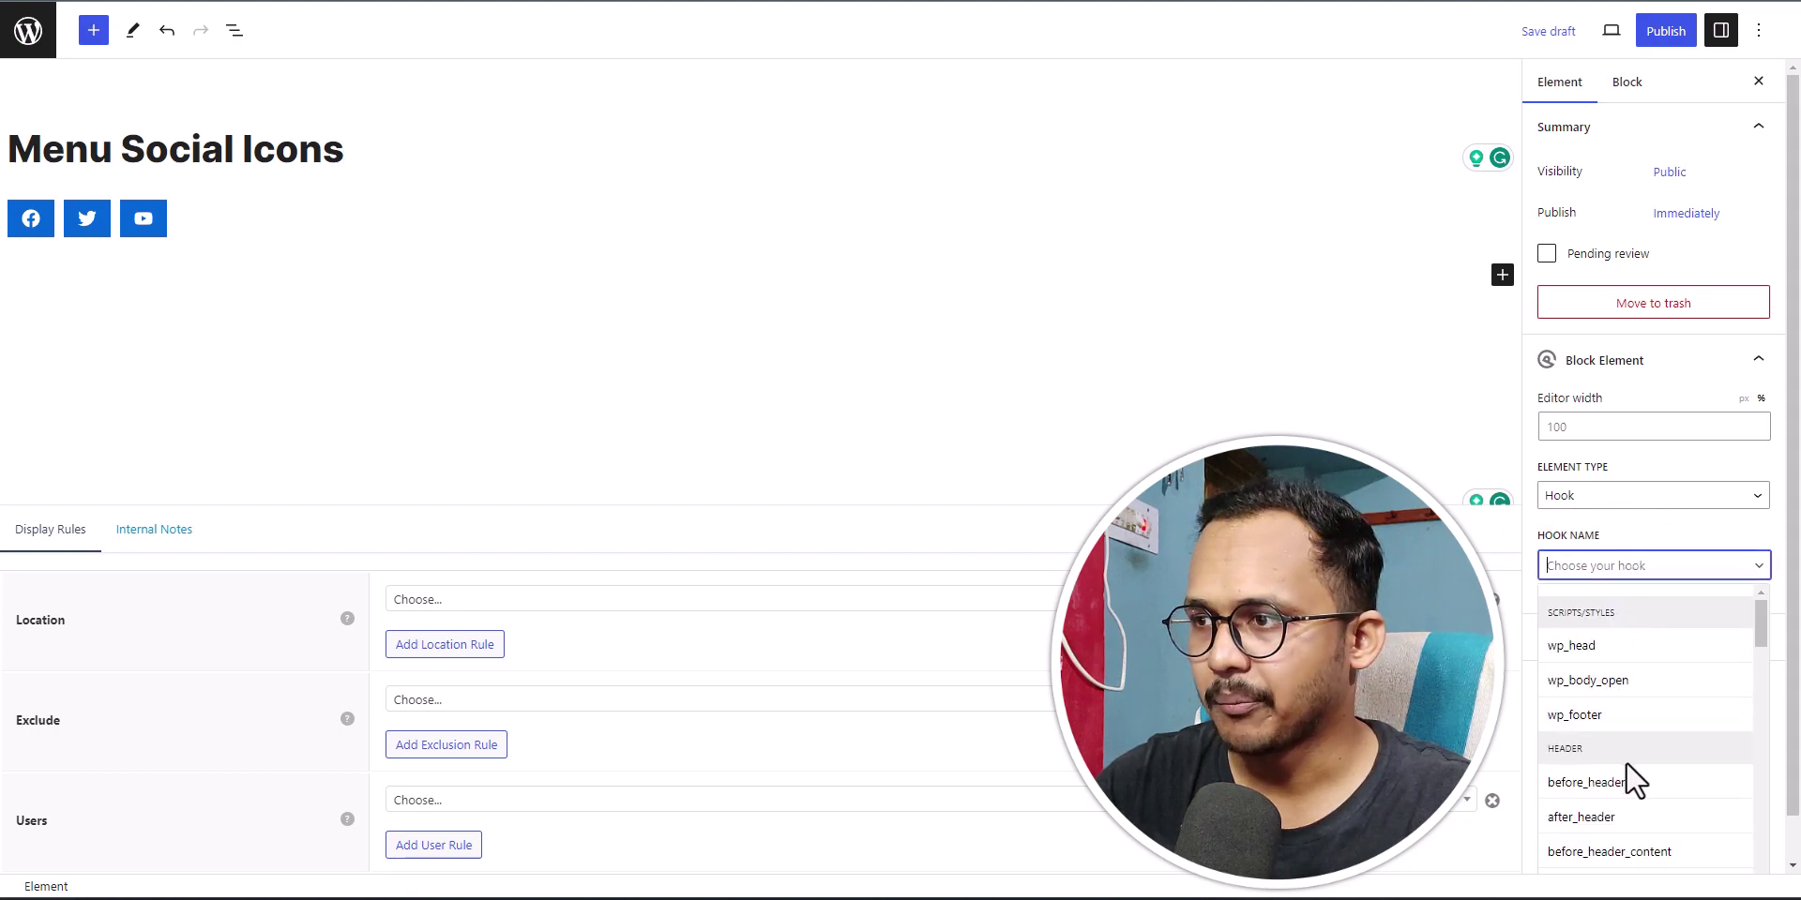
scroll(1632, 779, "down", 5)
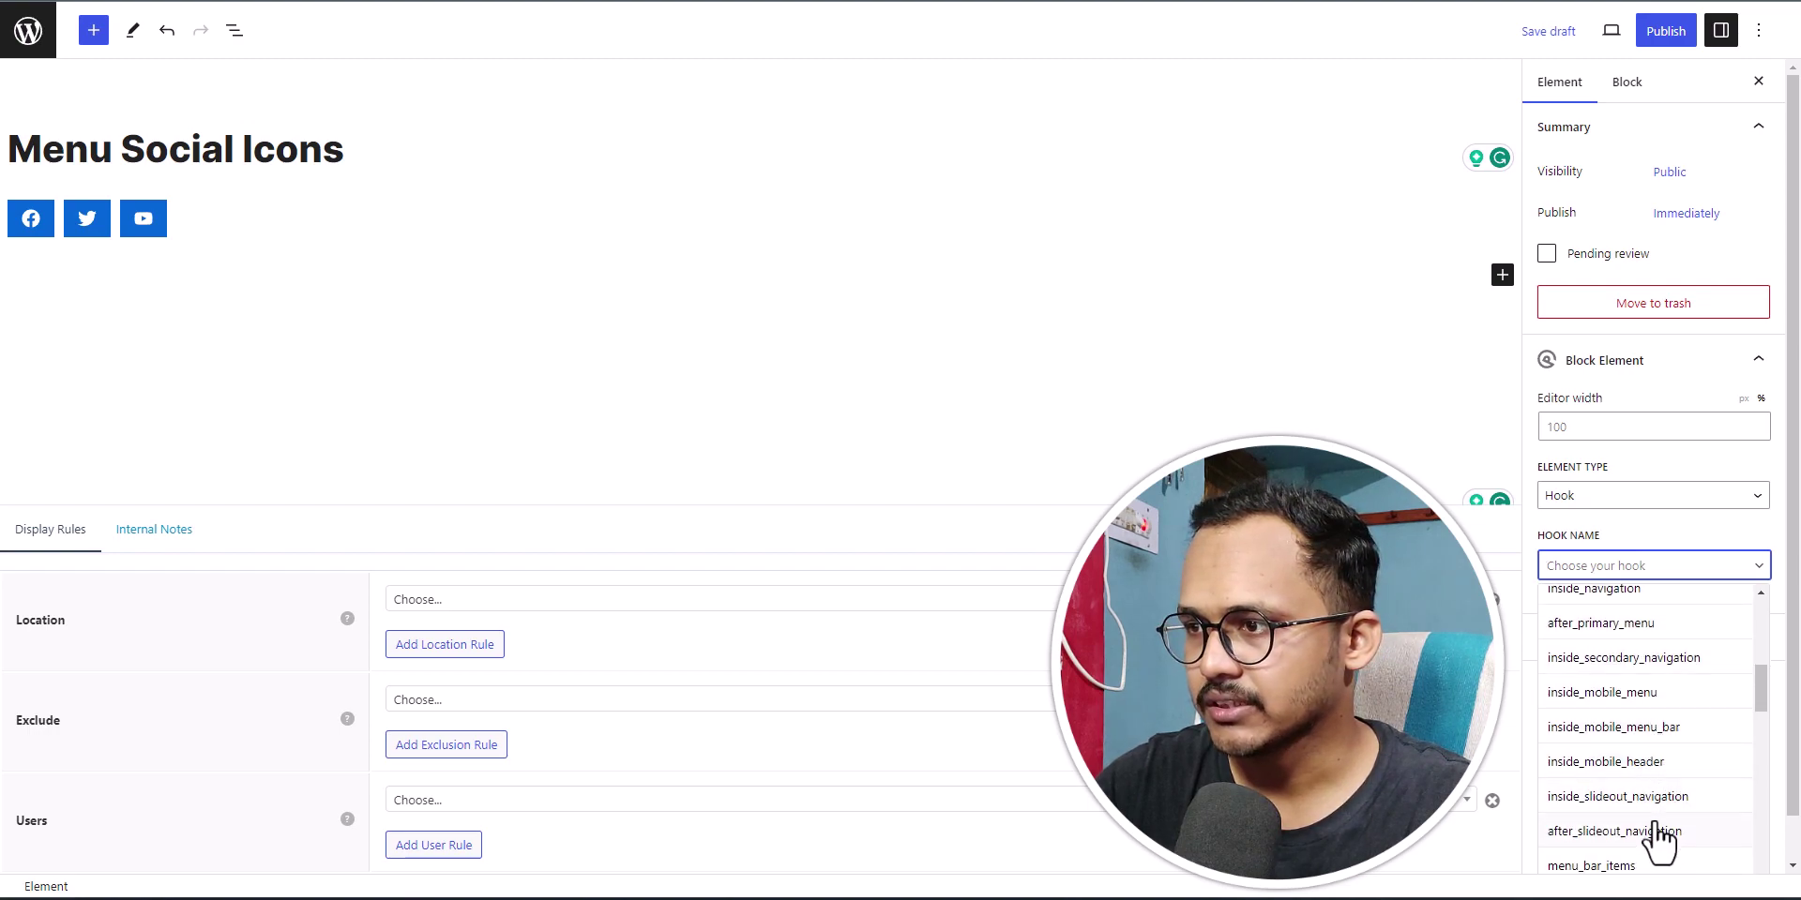
scroll(1658, 838, "down", 3)
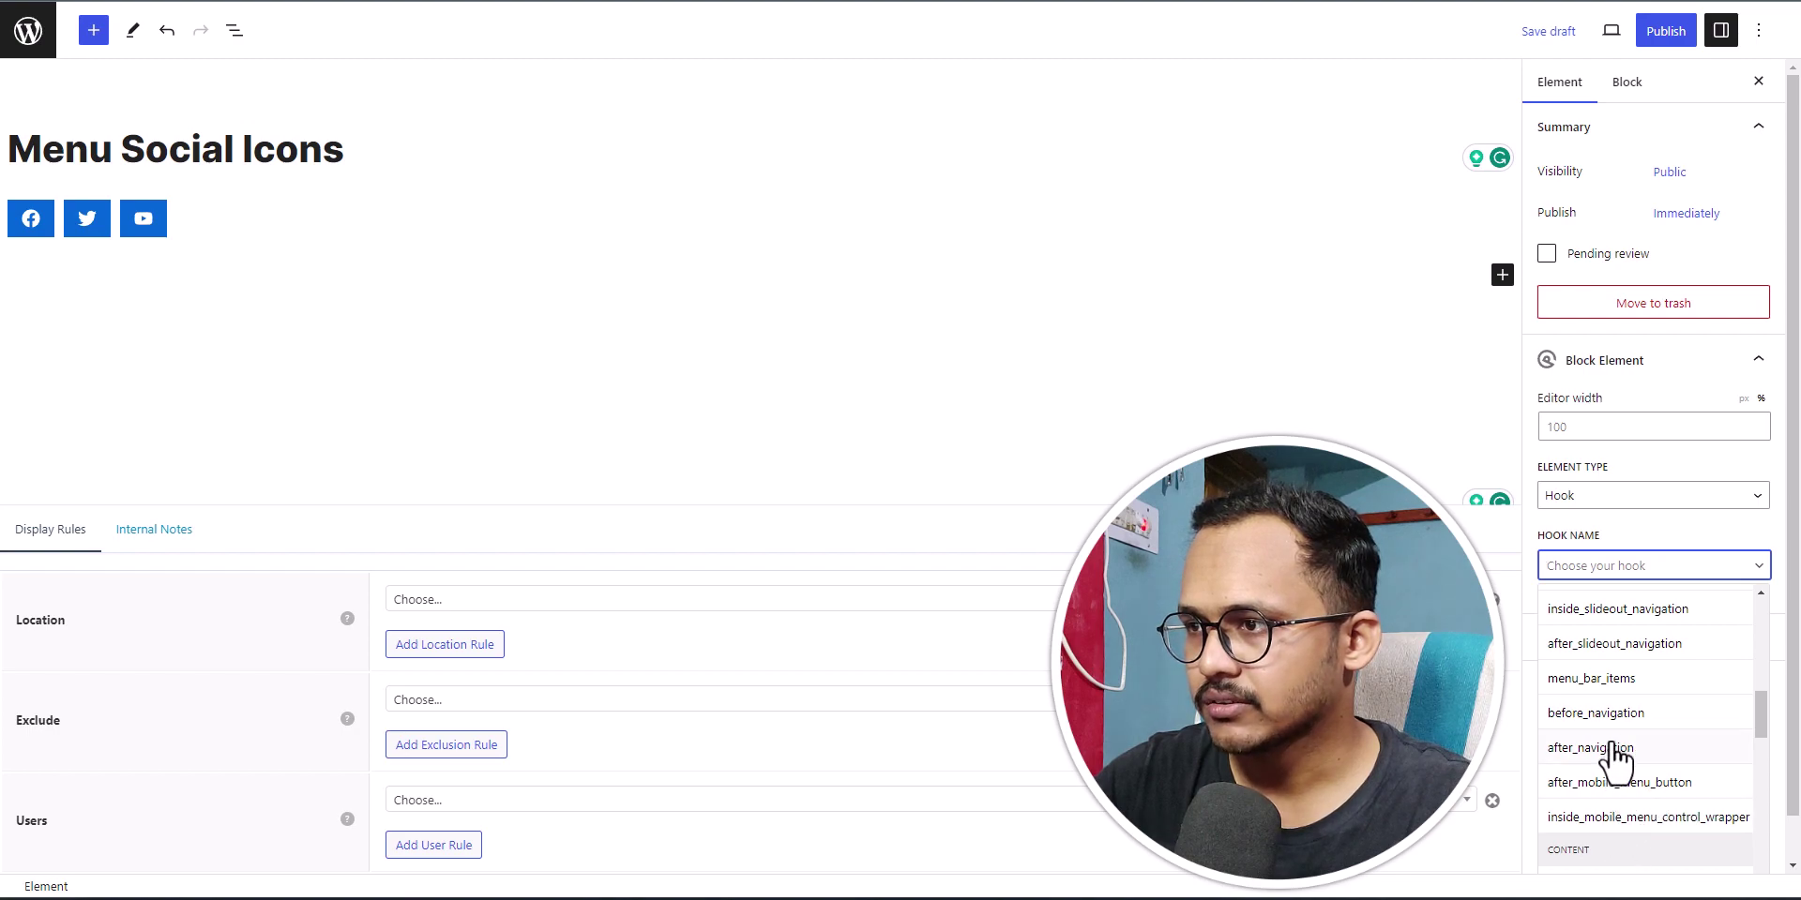
scroll(1668, 758, "up", 5)
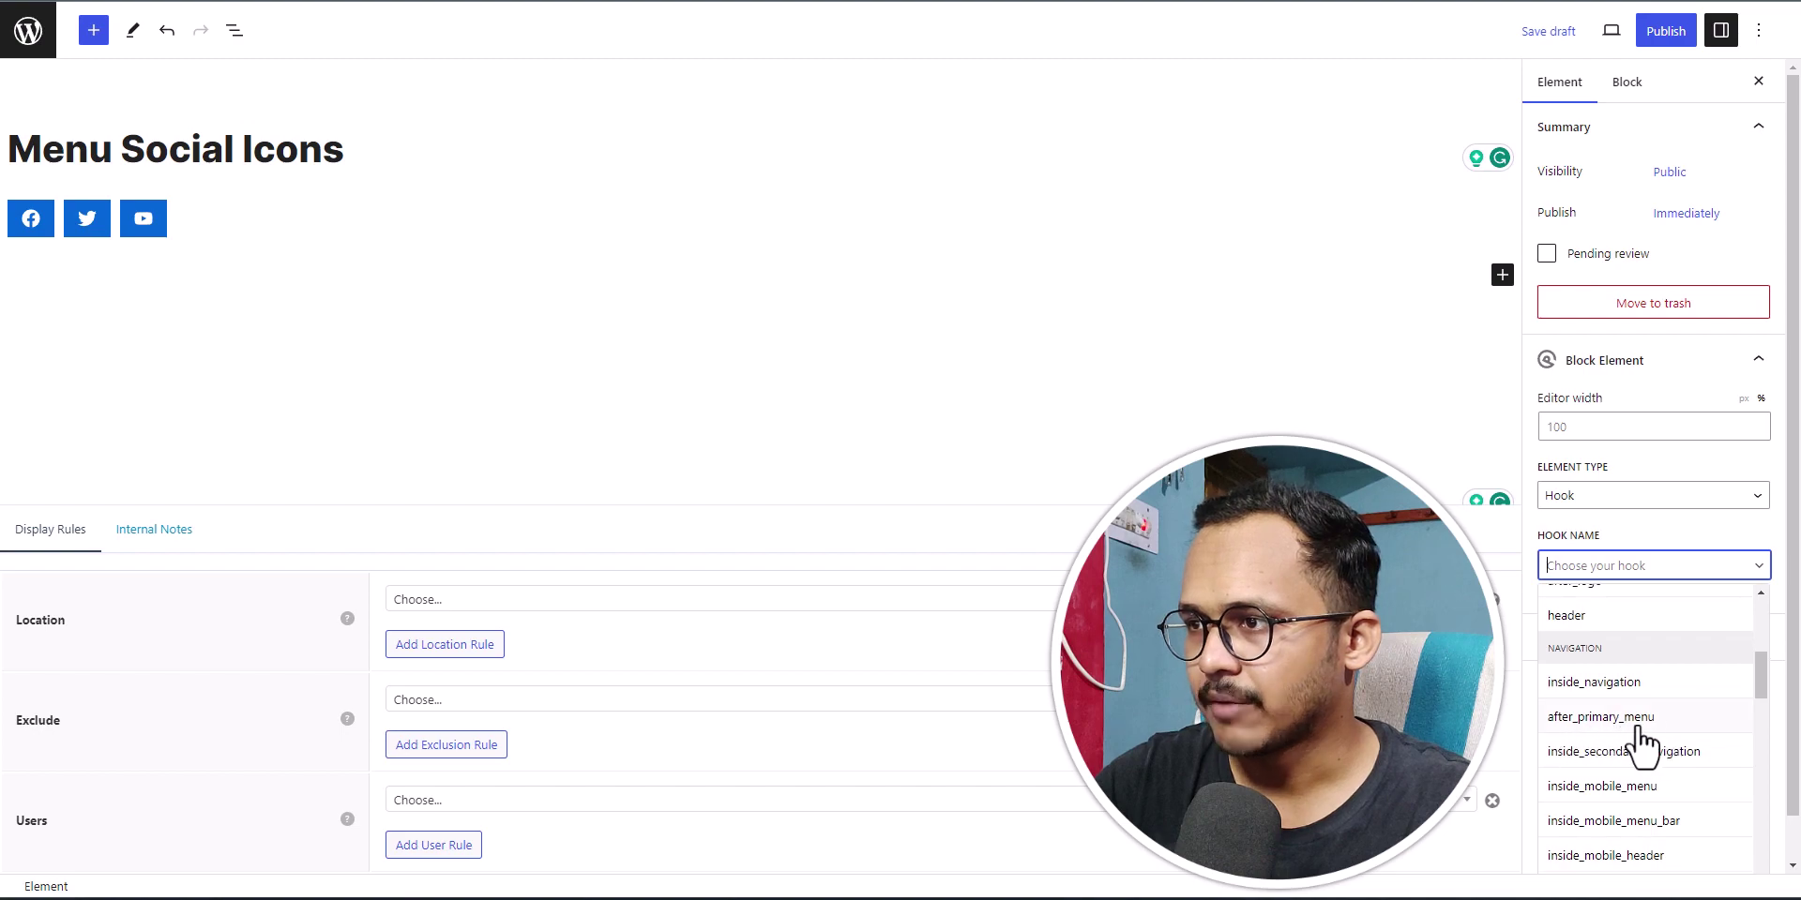
left_click(1600, 716)
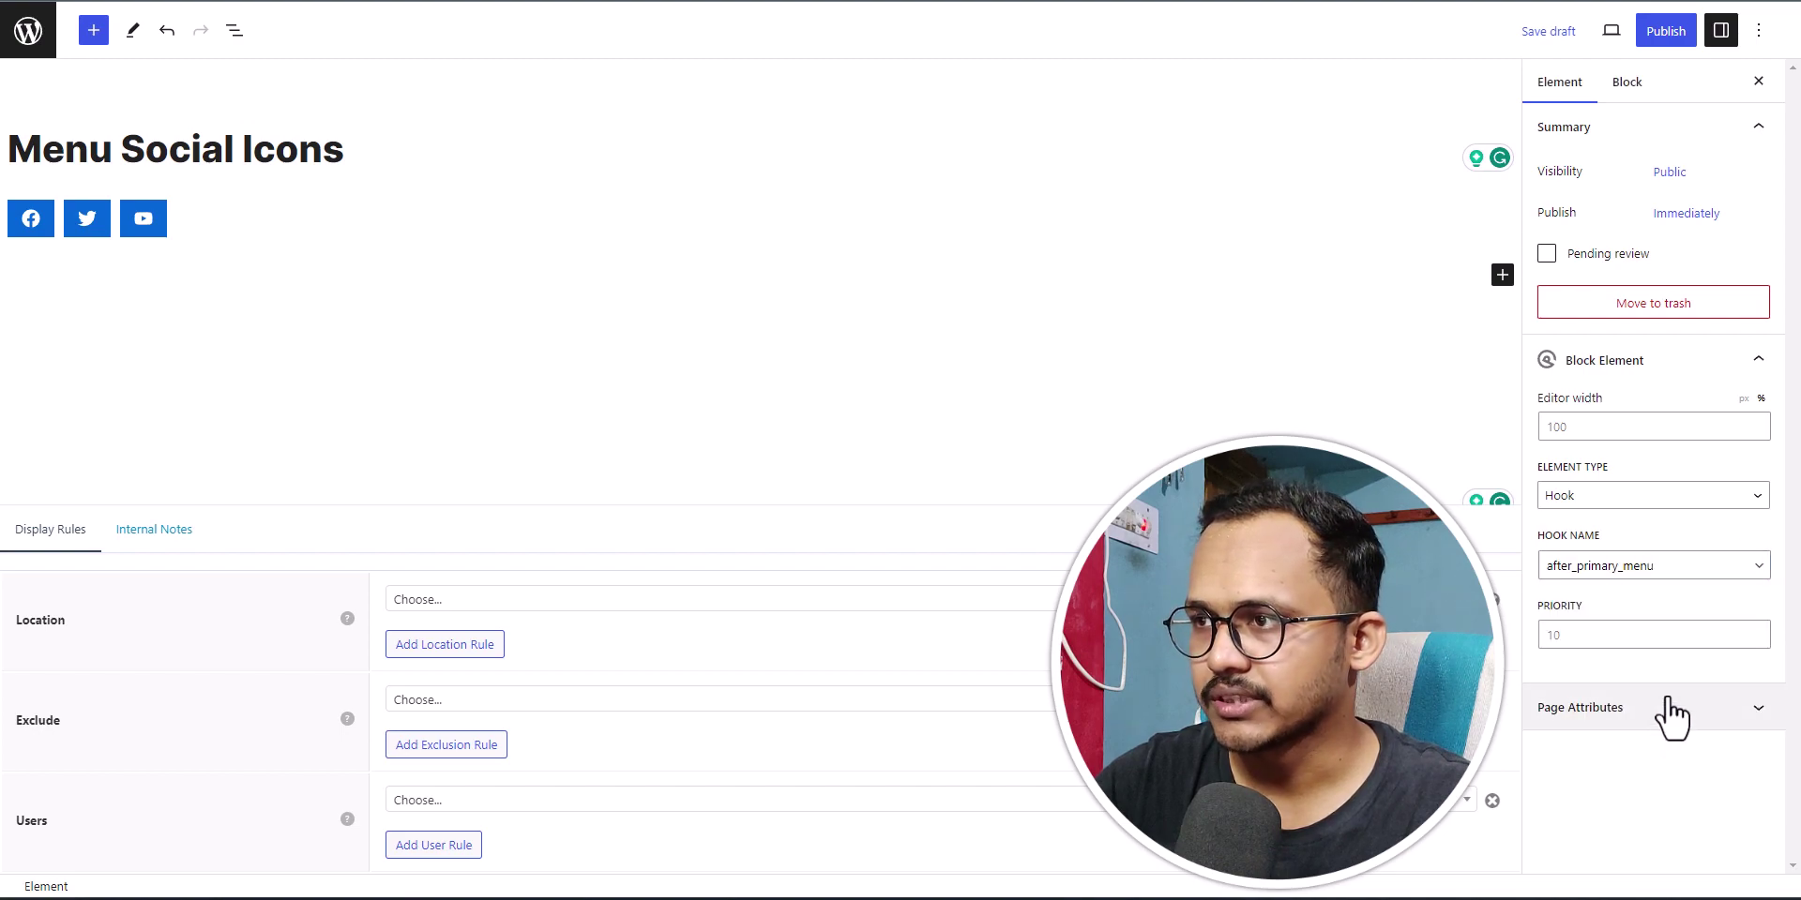
Set the element's display location rule to Entire Site.
left_click(424, 601)
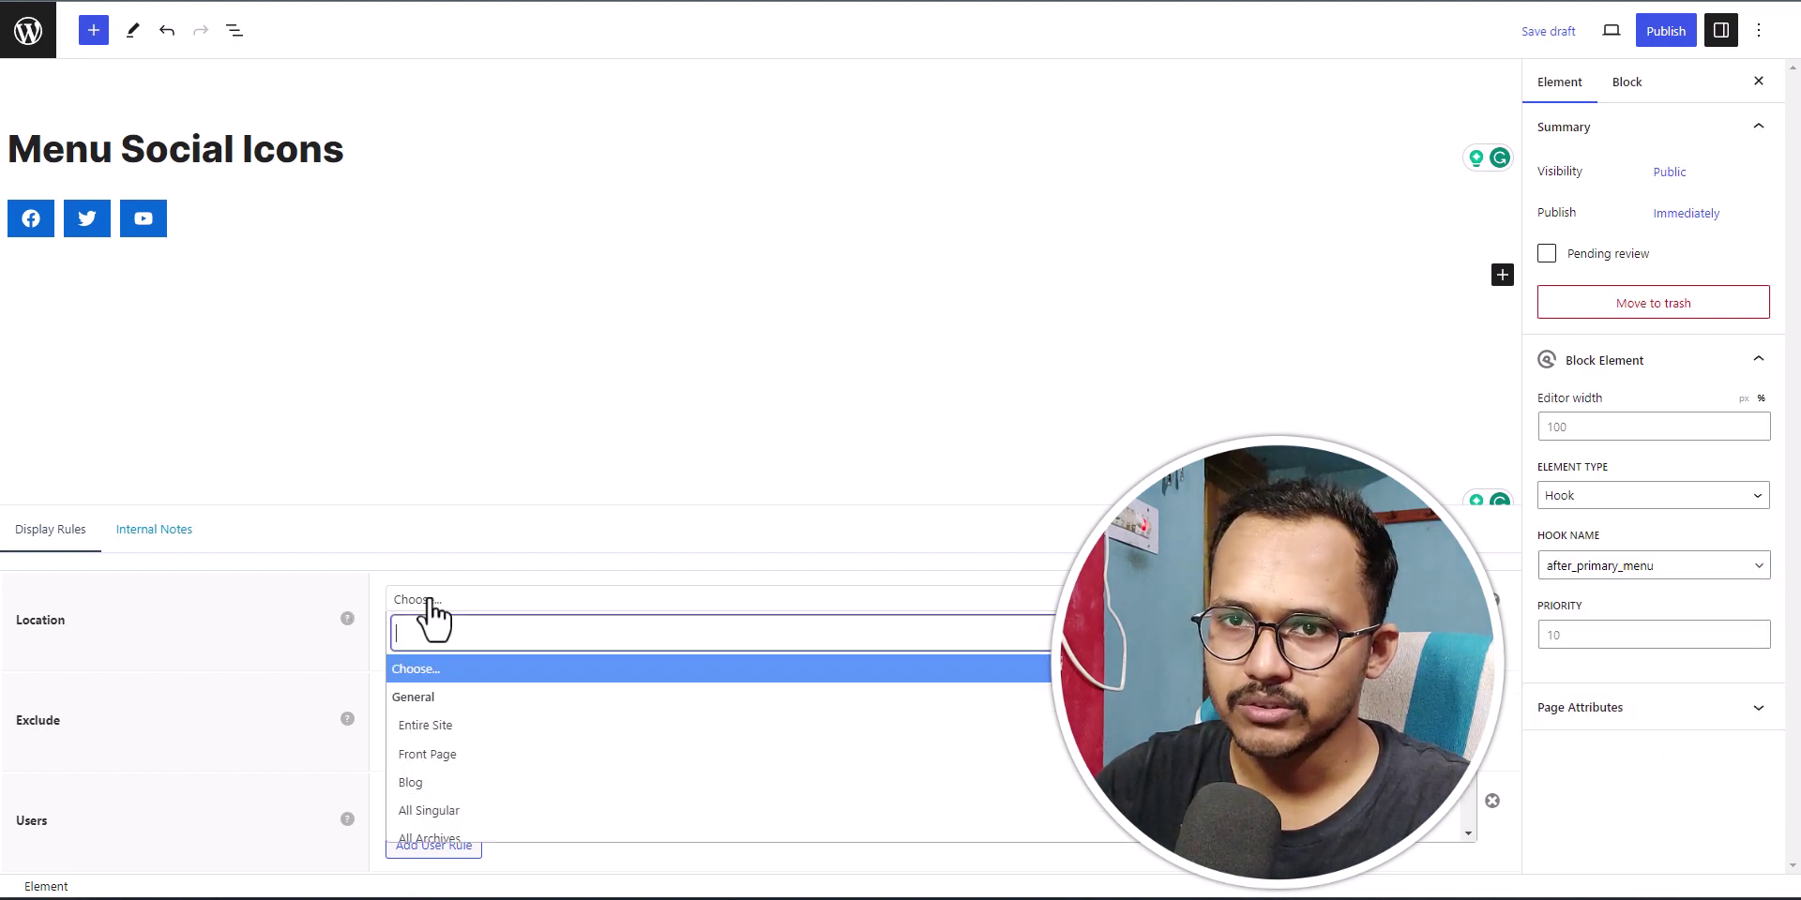
left_click(435, 728)
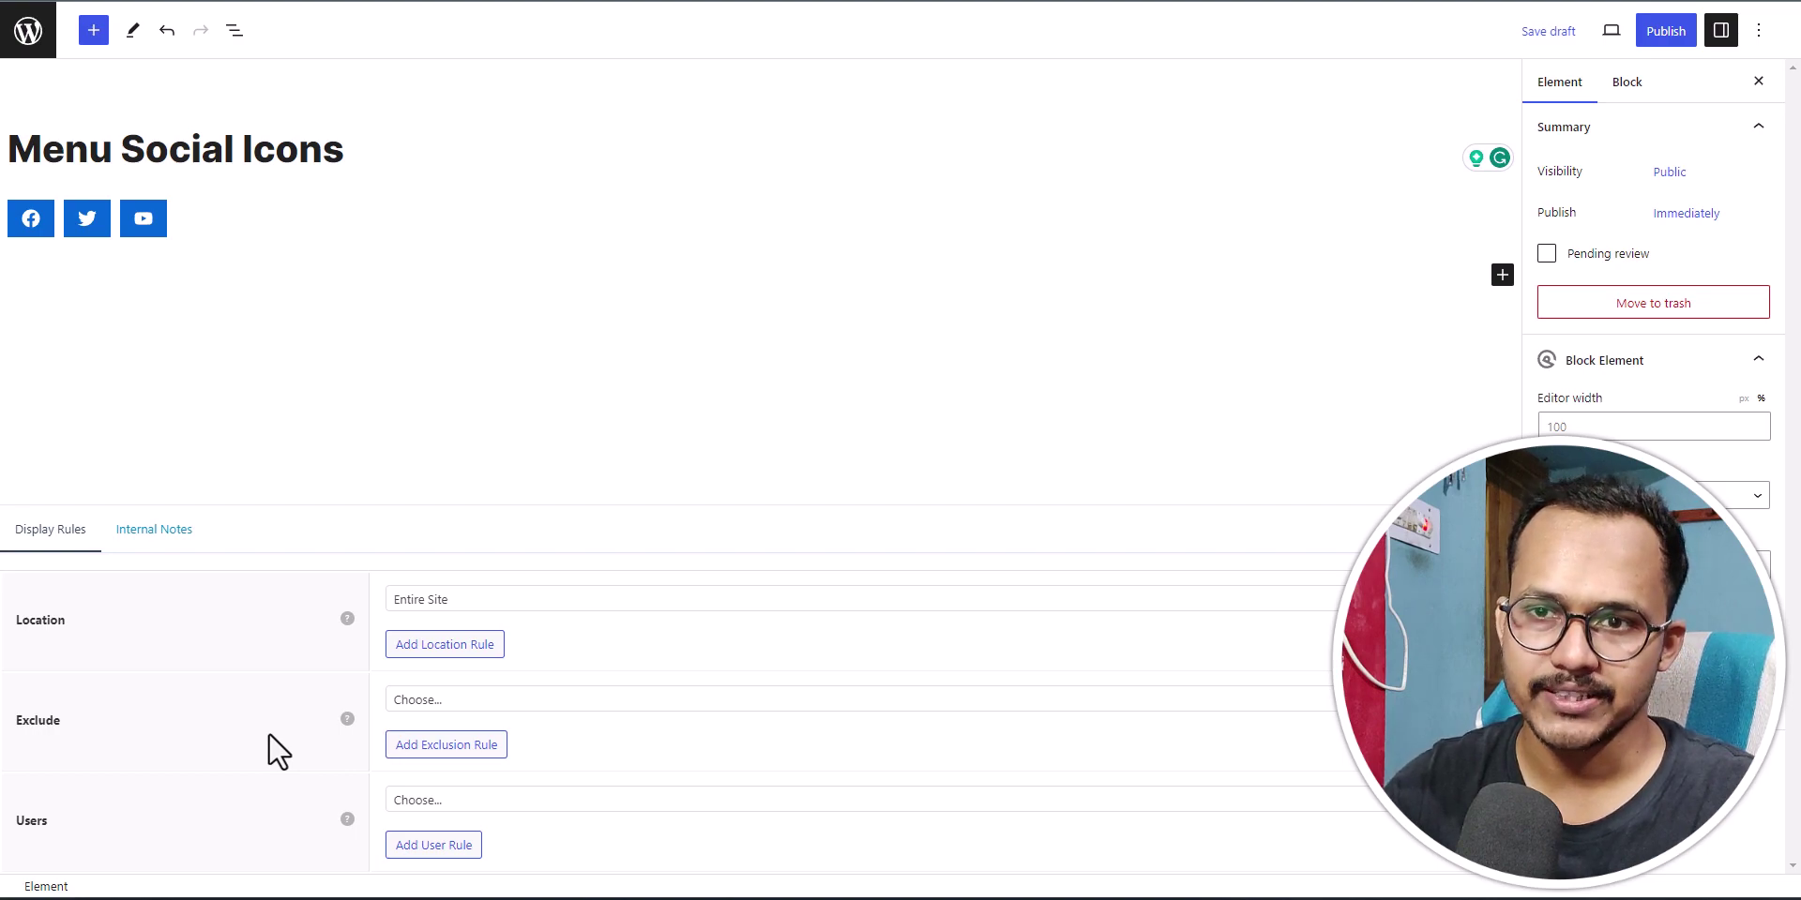
left_click(469, 716)
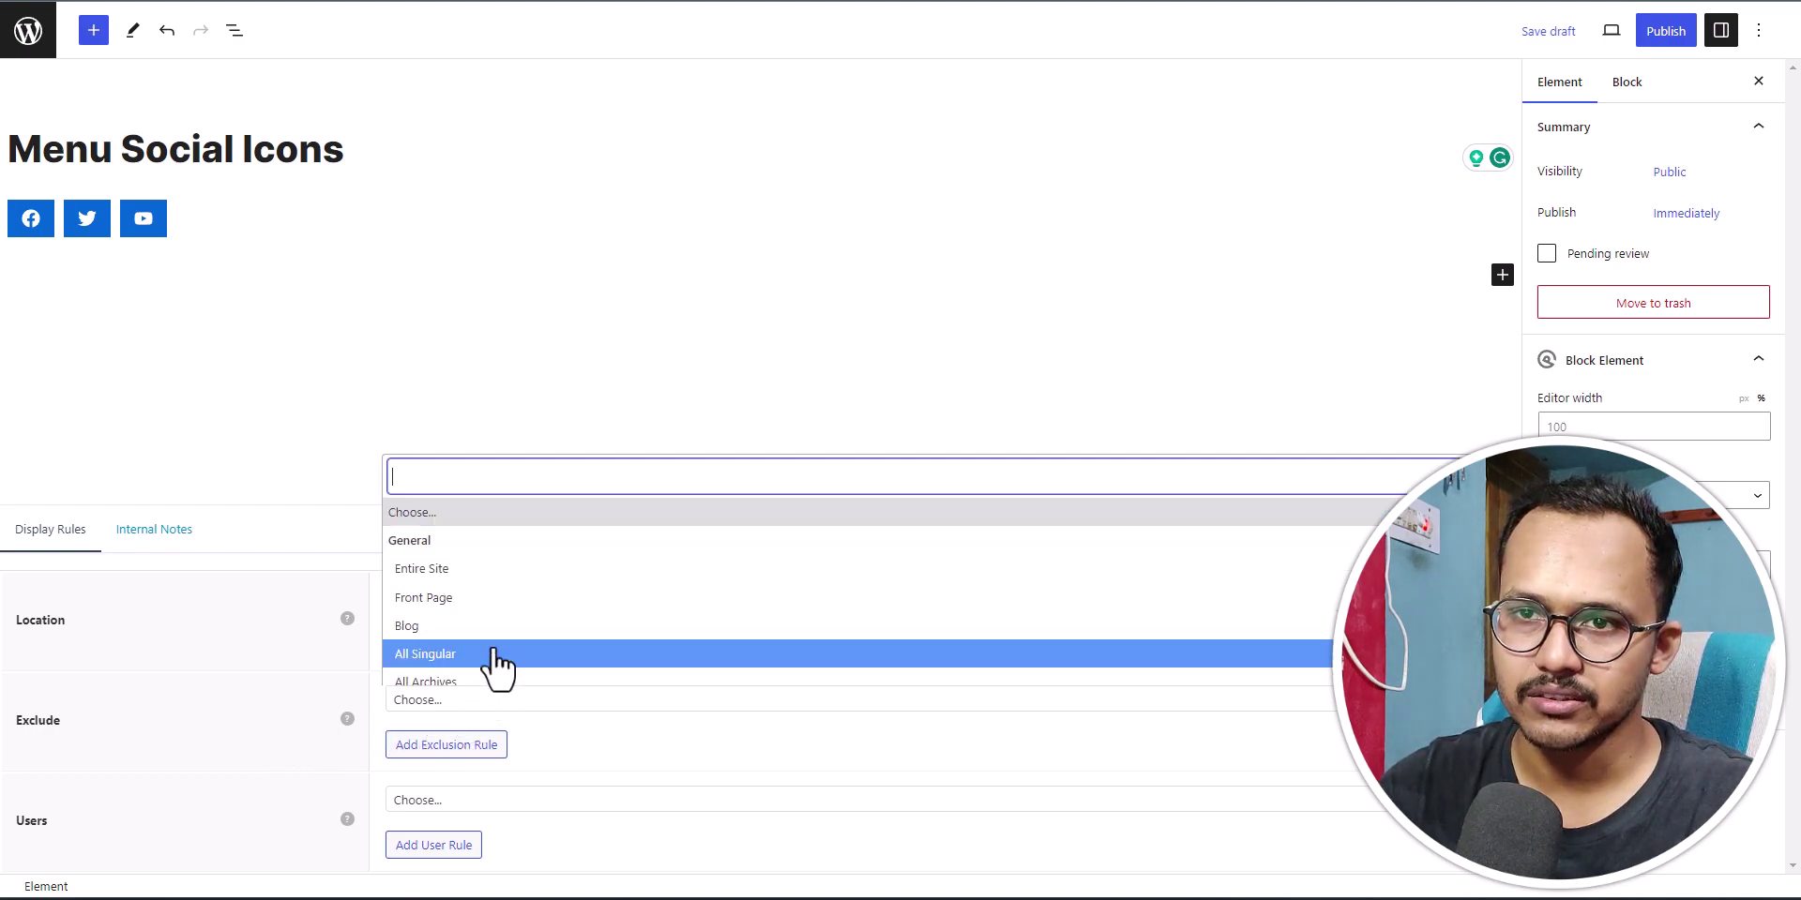
left_click(322, 704)
Publish the element and return to the Elements list.
left_click(1666, 31)
left_click(1632, 32)
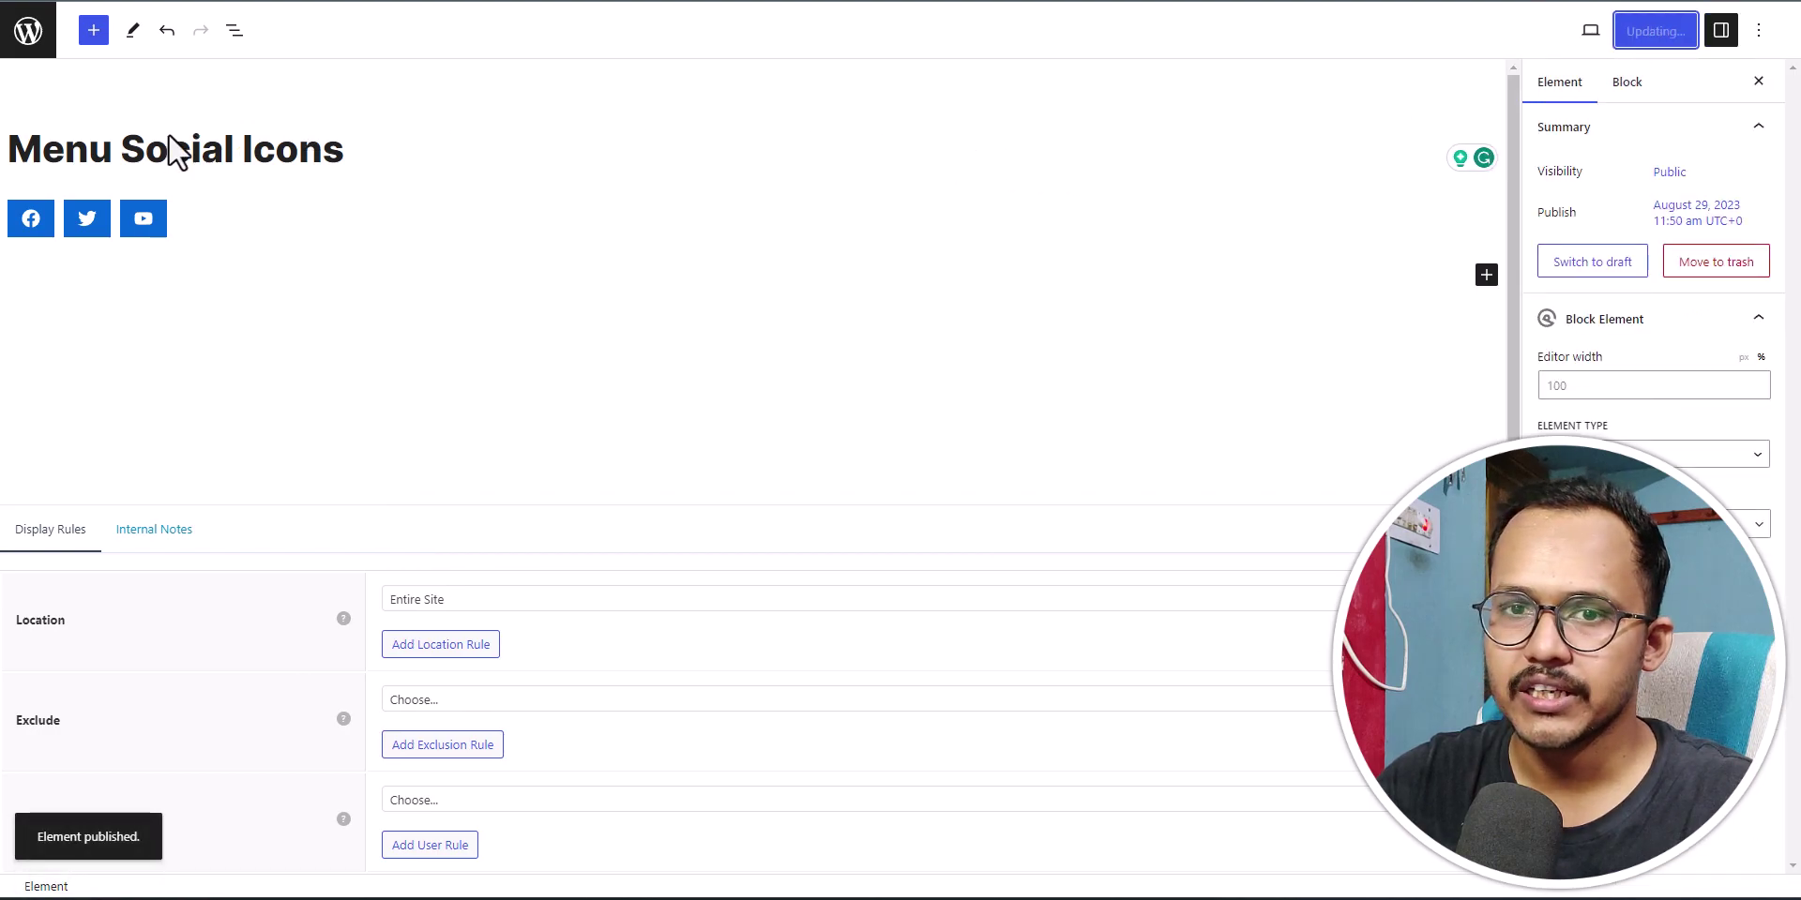
left_click(53, 28)
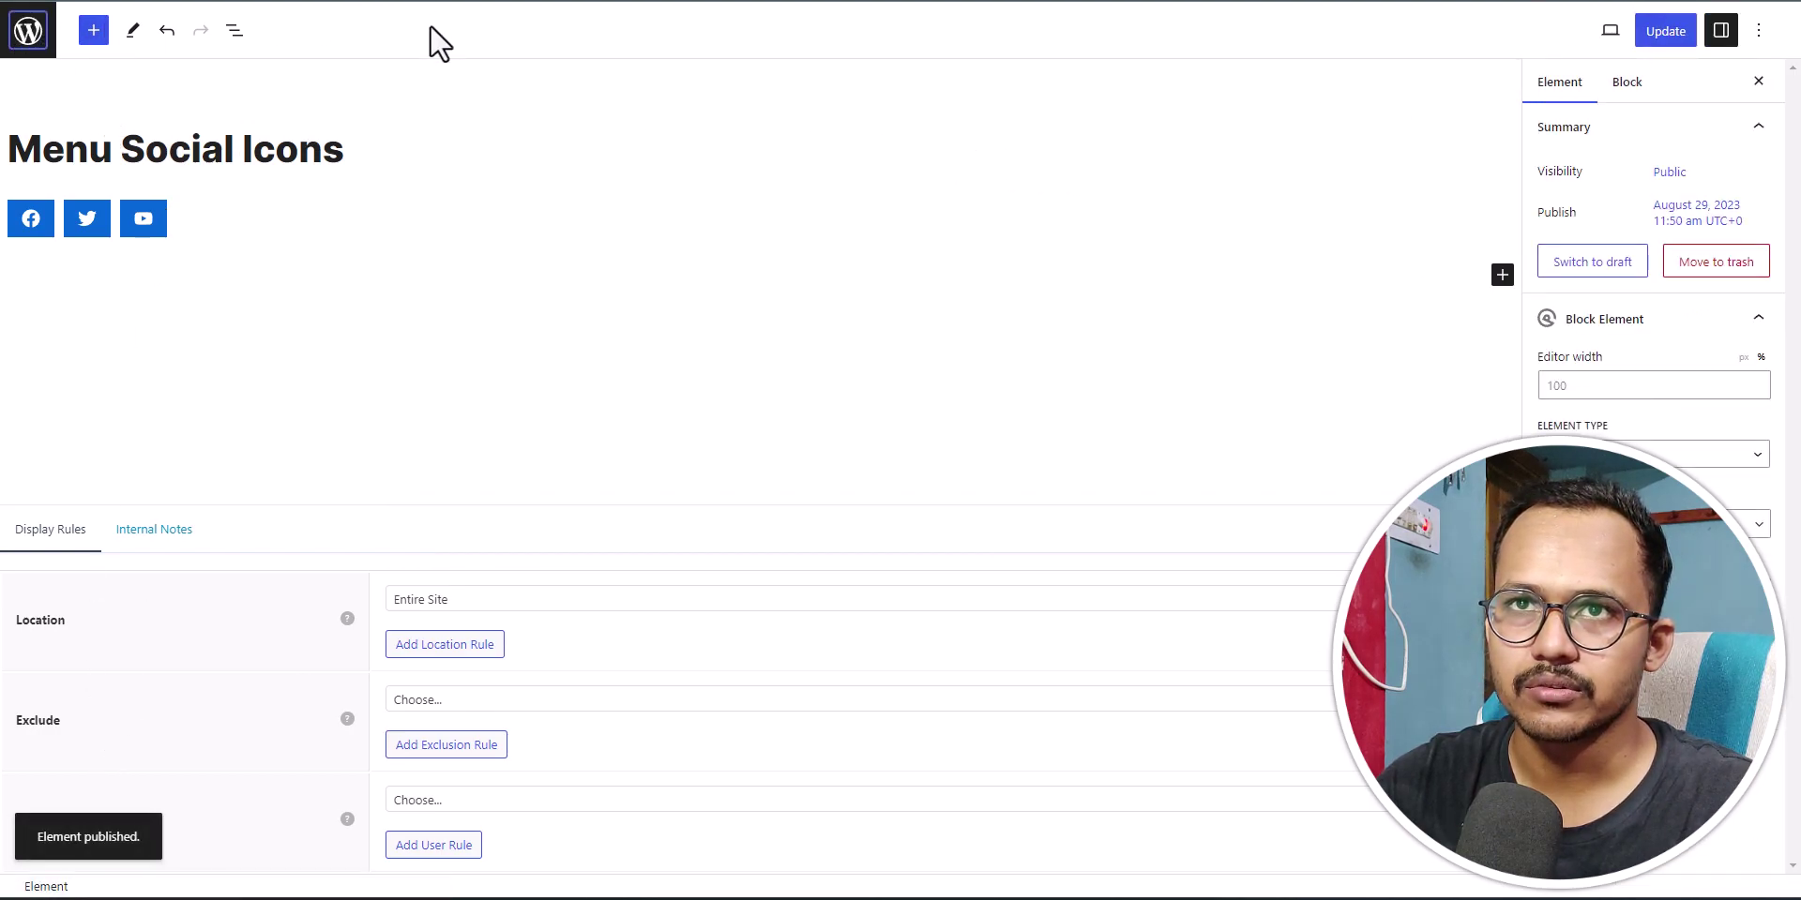
left_click(61, 52)
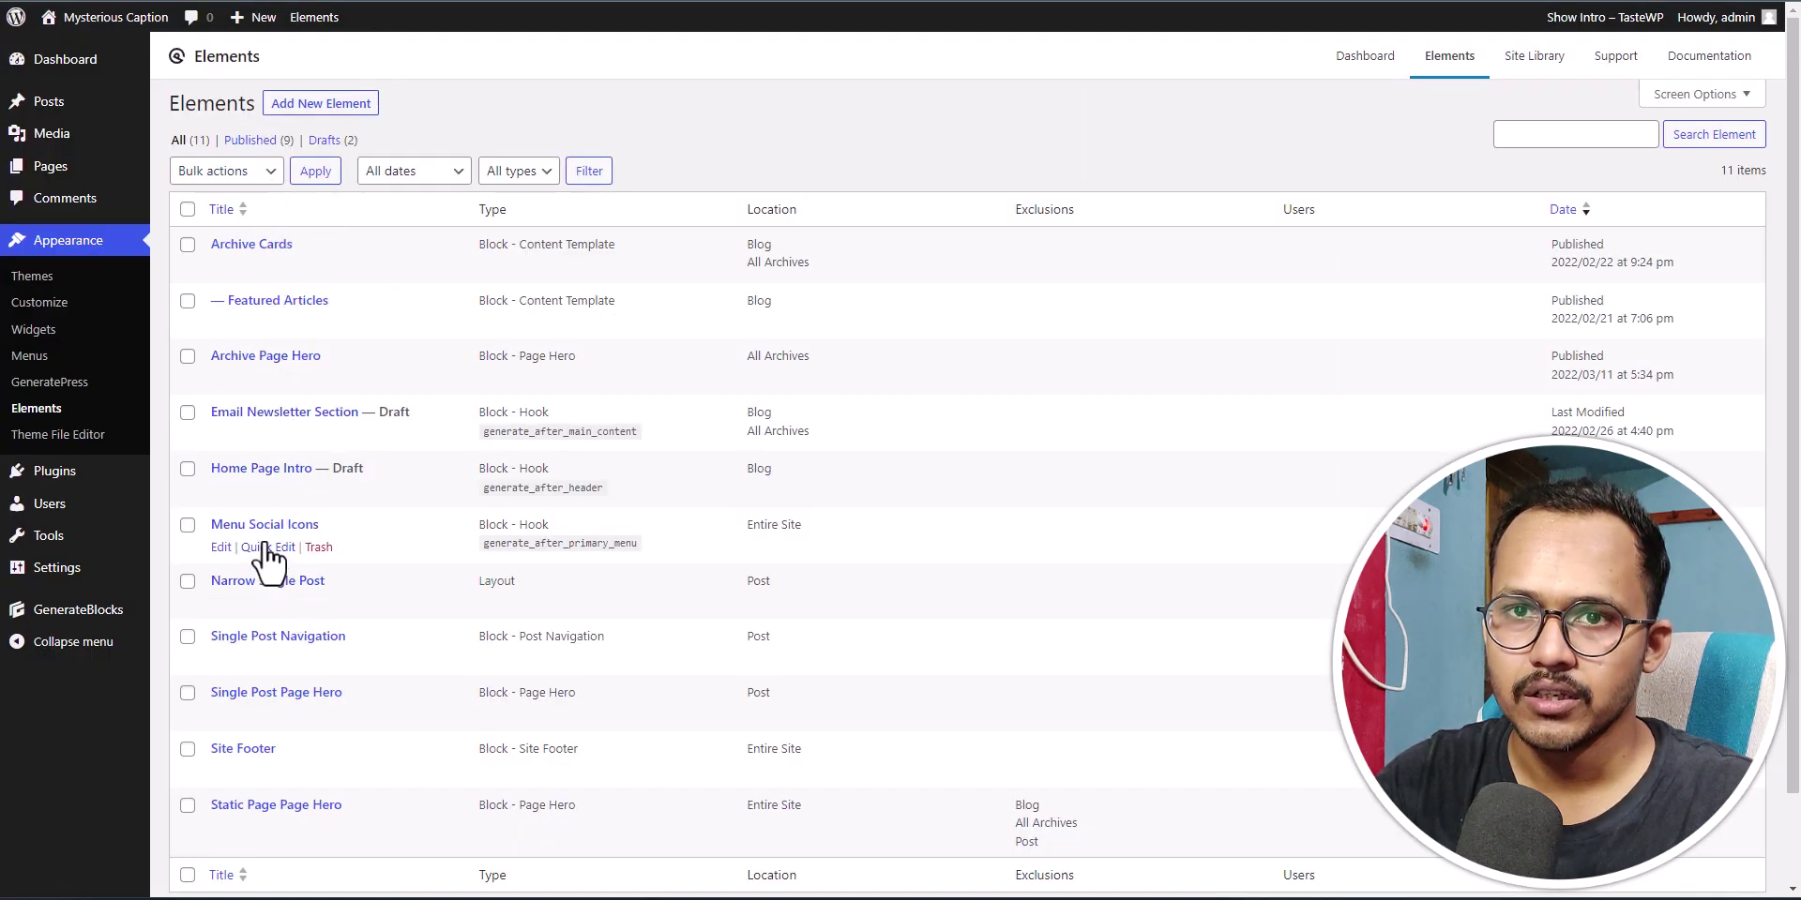
Open the Menu Social Icons element for editing and set the Facebook button's margins to 10 px left and 5 px right.
left_click(223, 548)
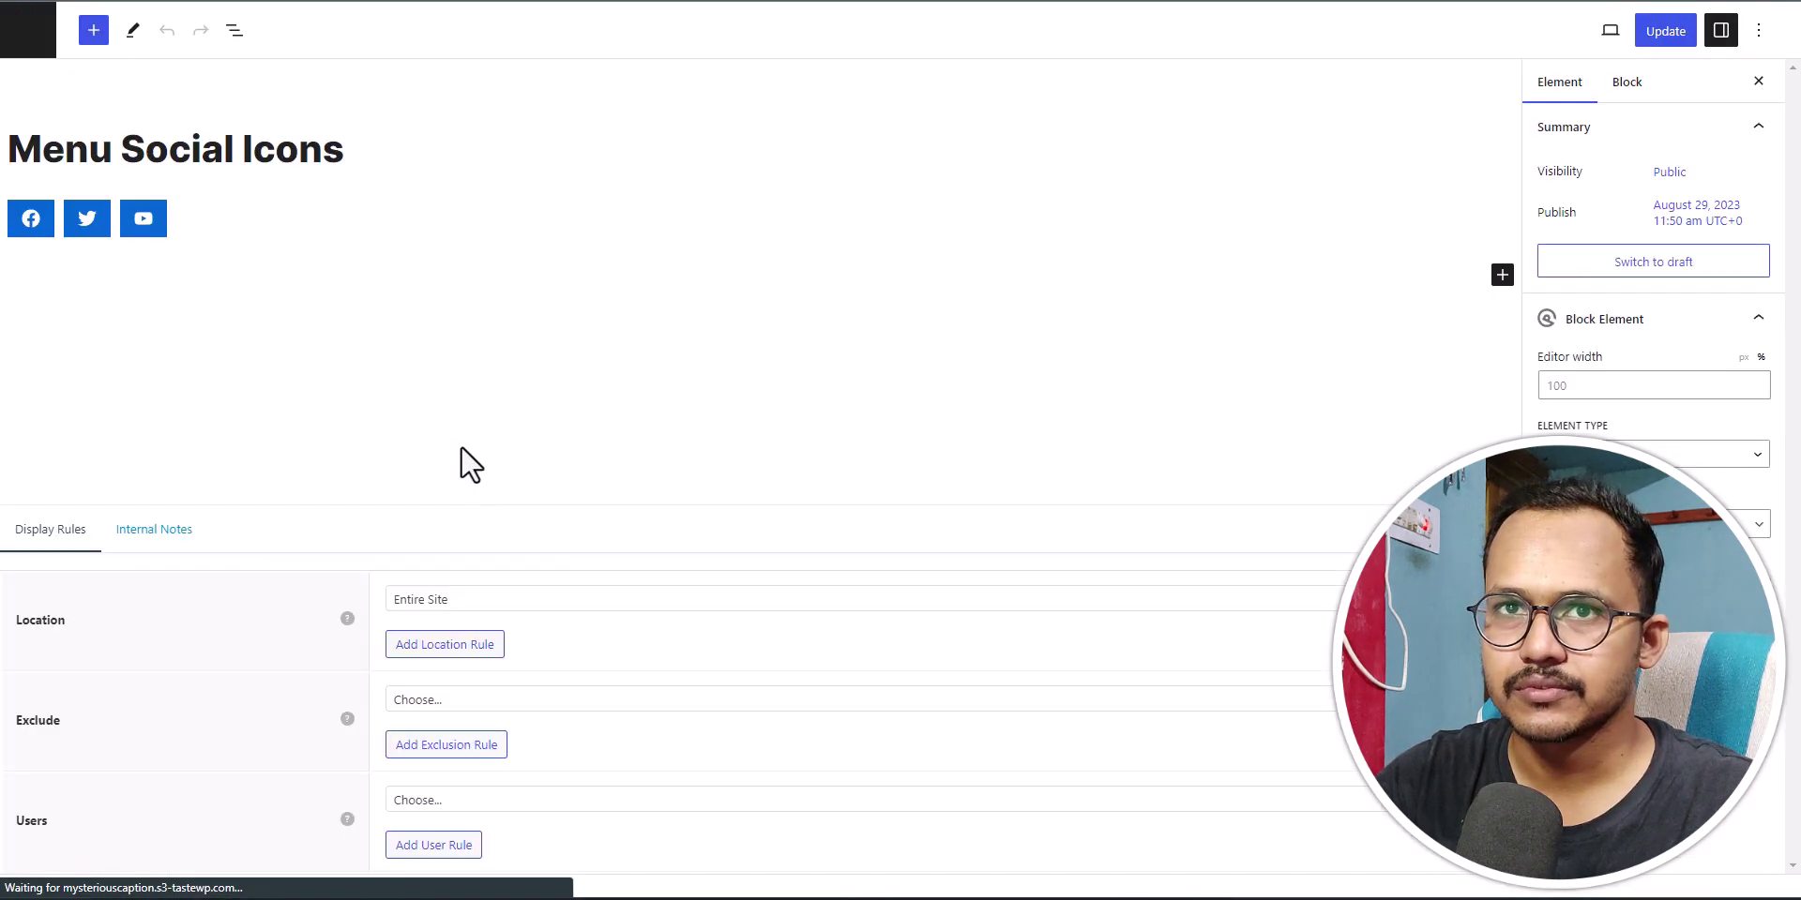
left_click(38, 218)
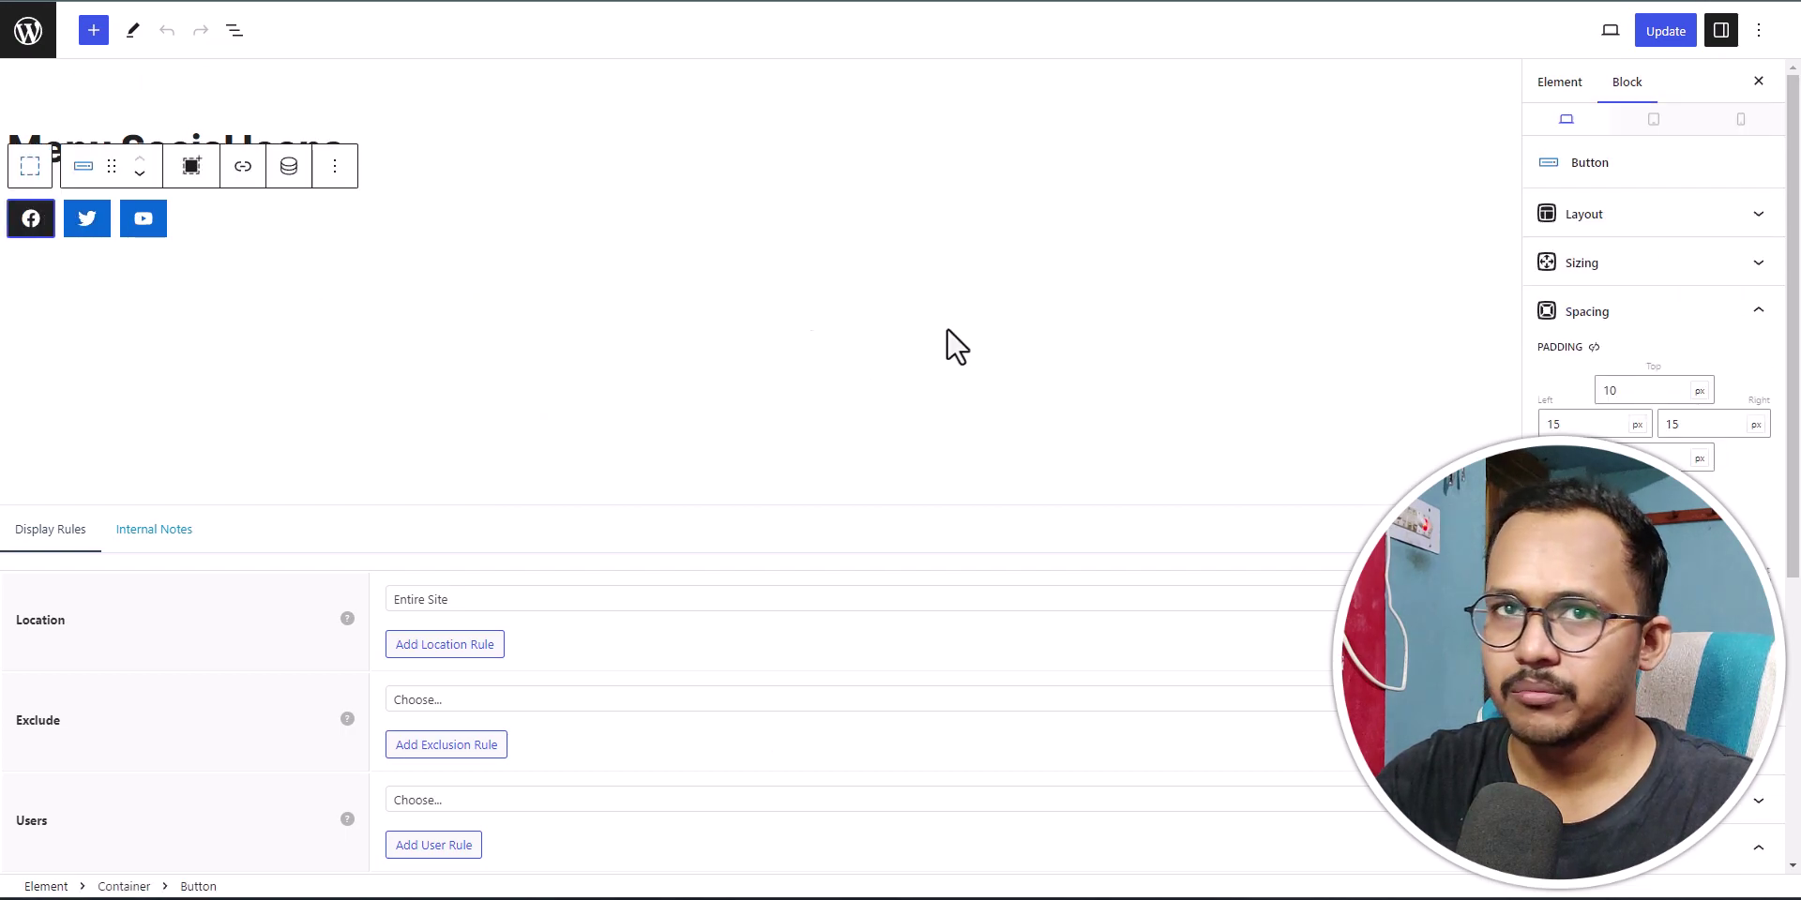
left_click(1583, 594)
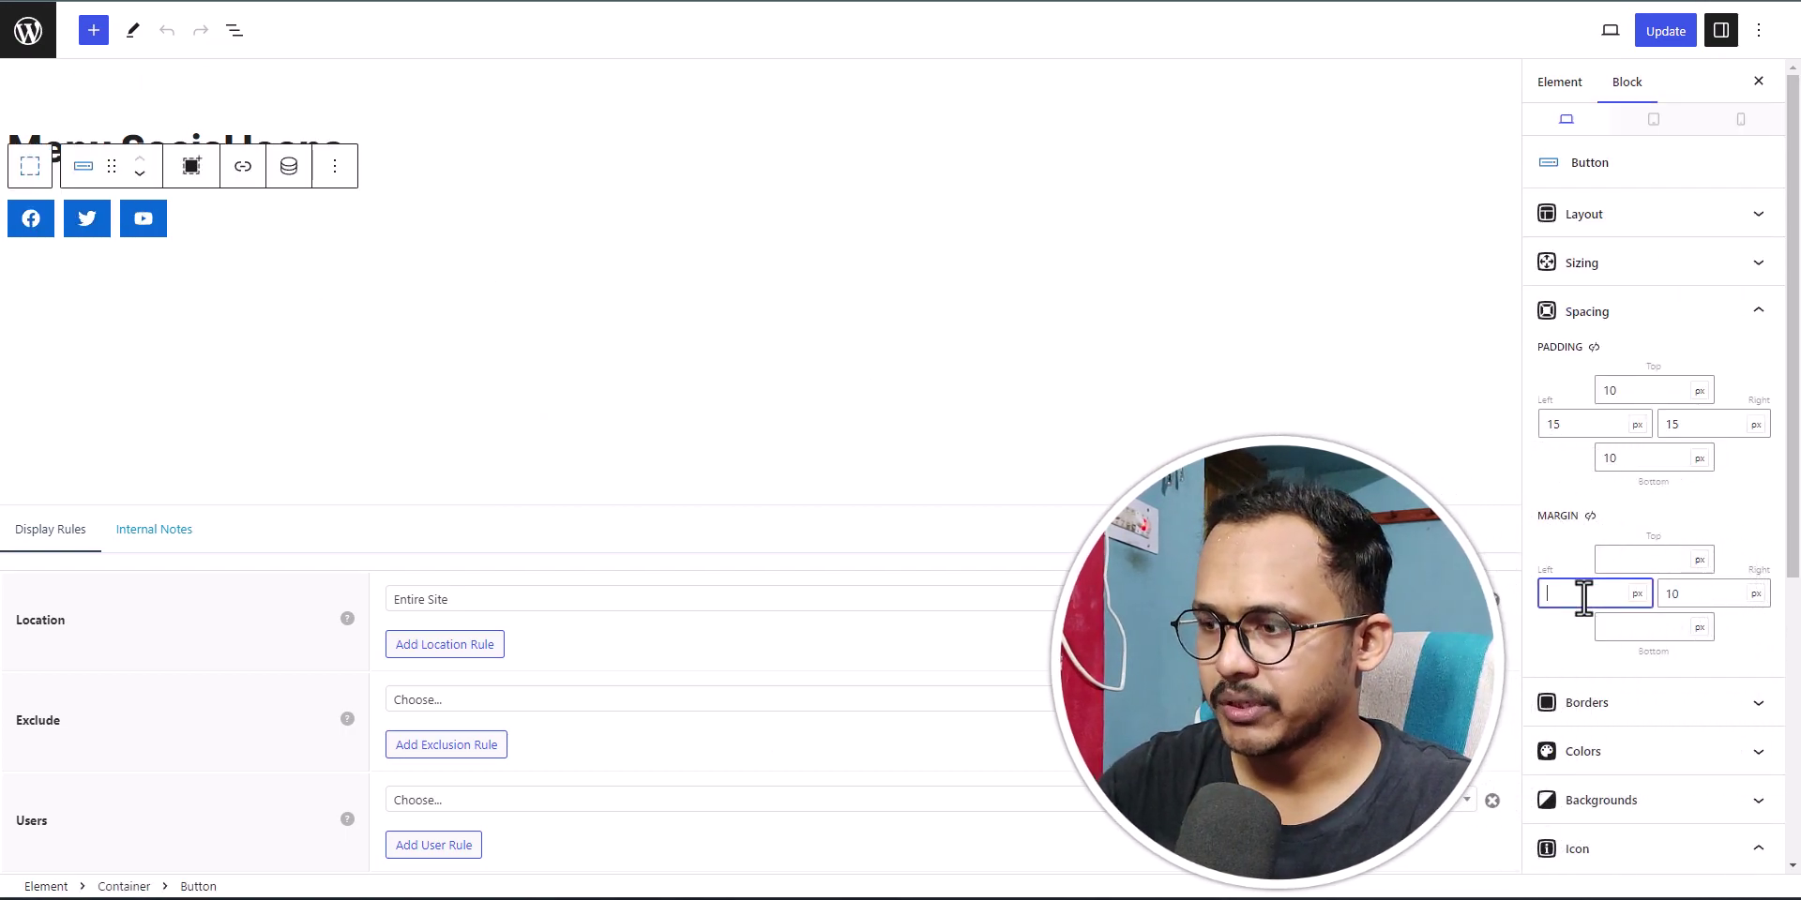
type("10")
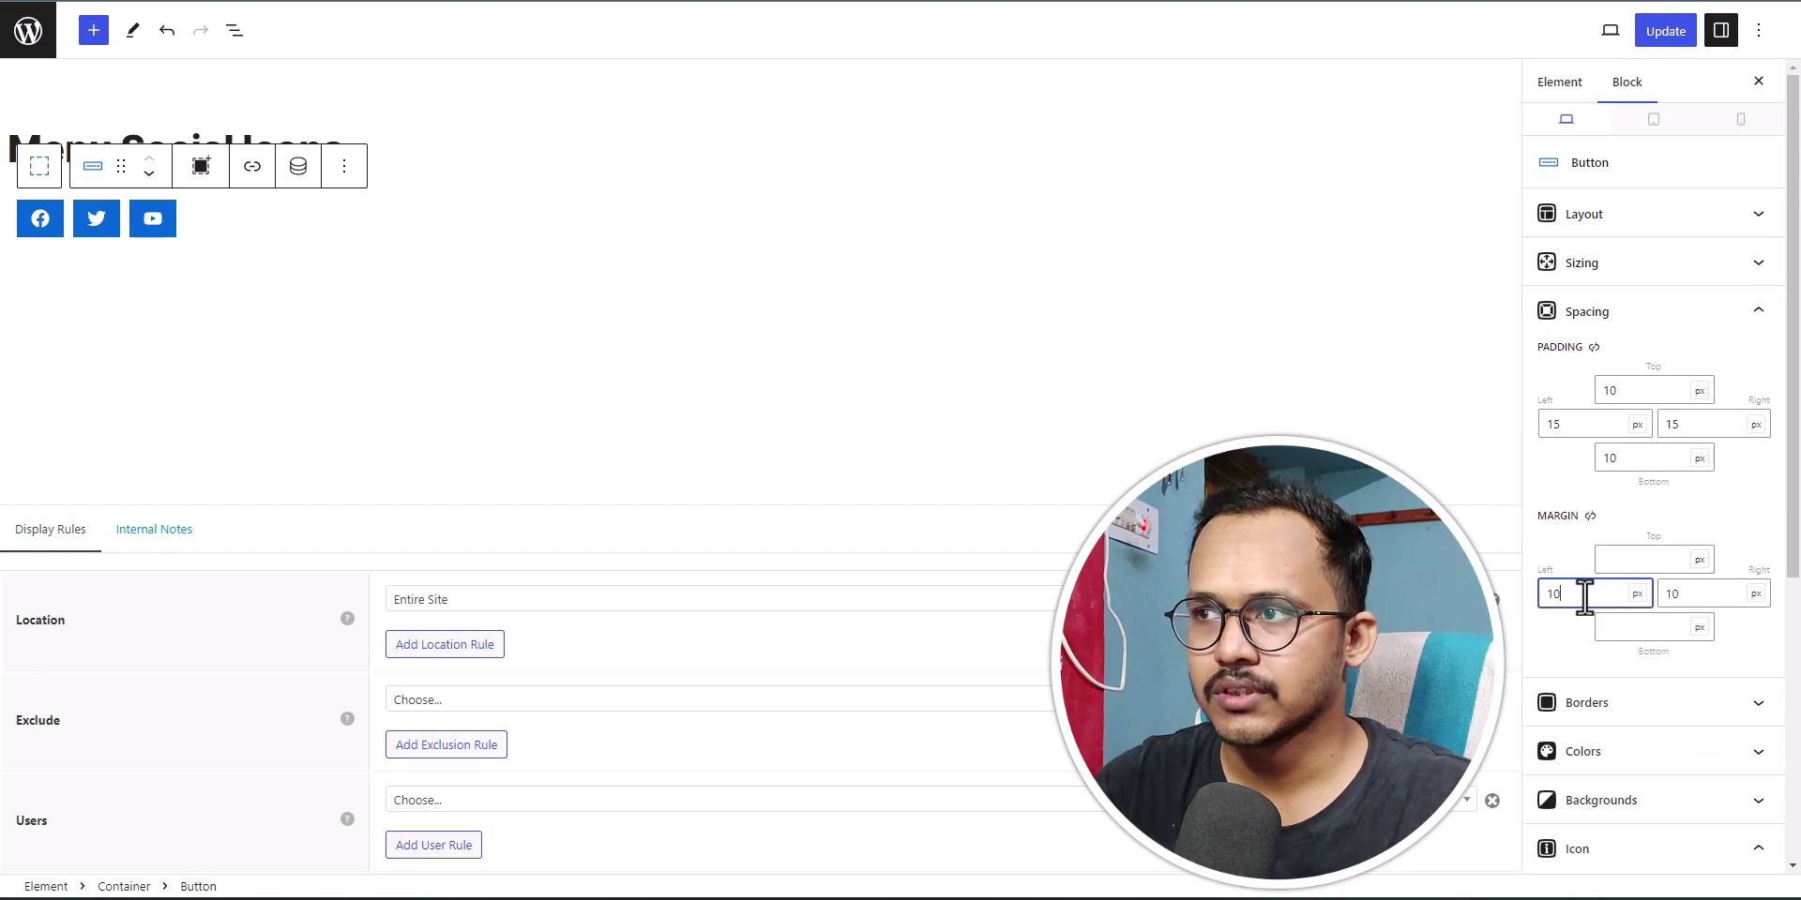
double_click(1716, 595)
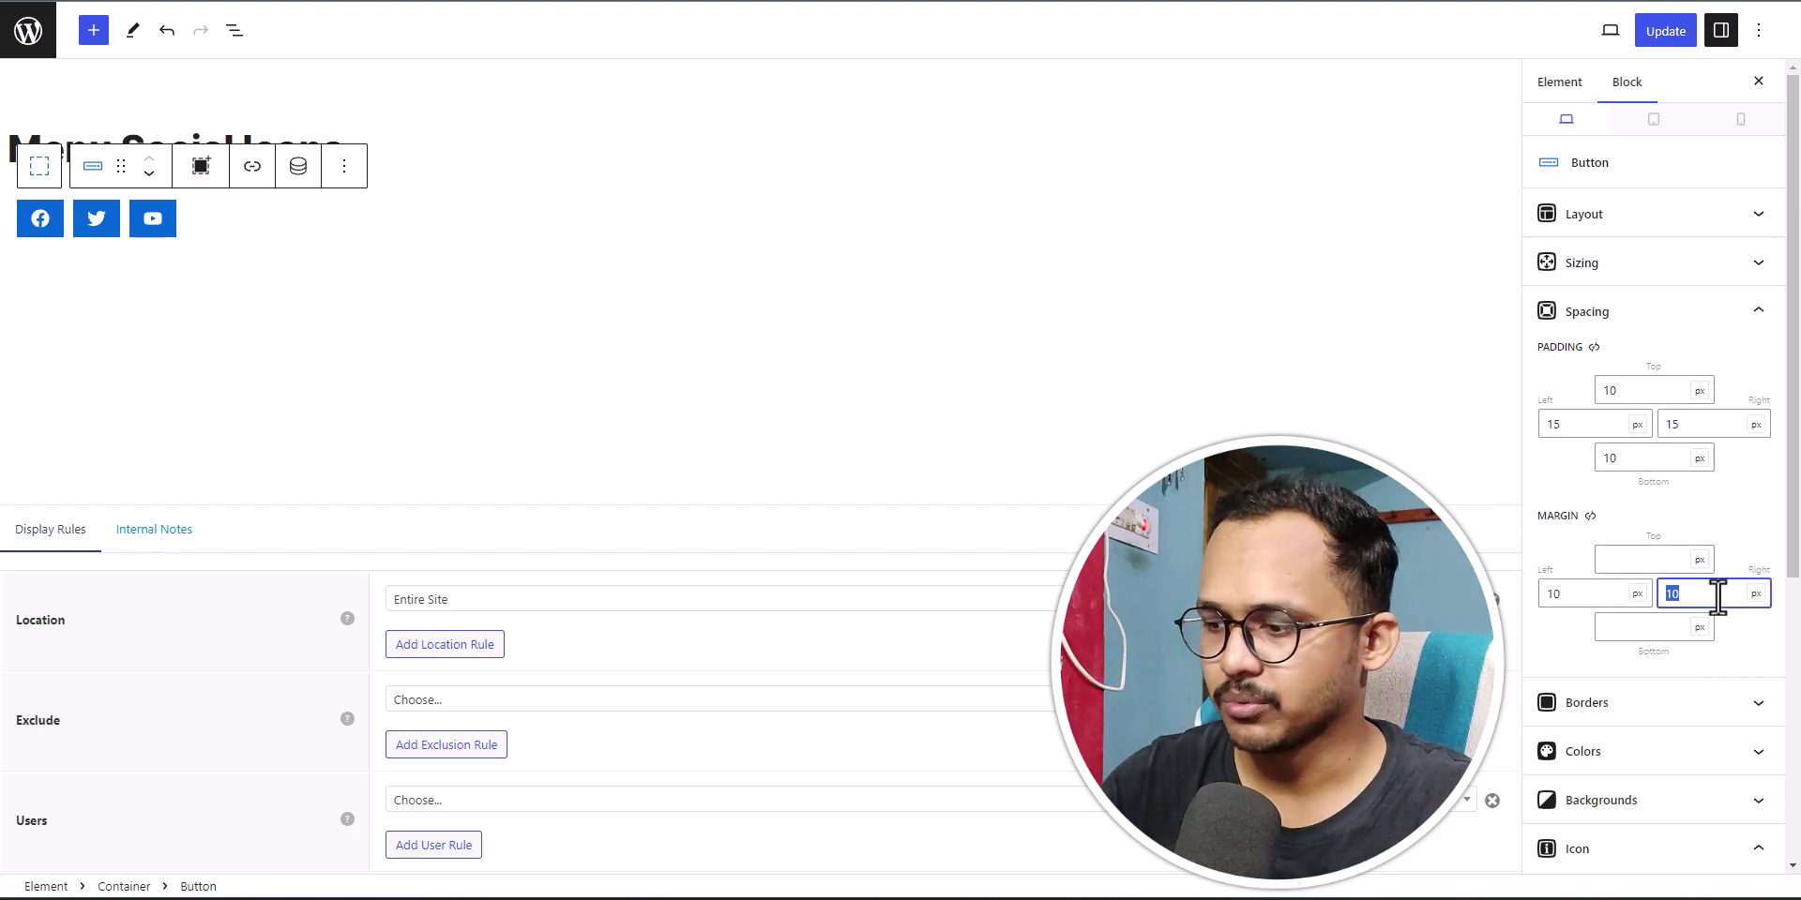
type("5")
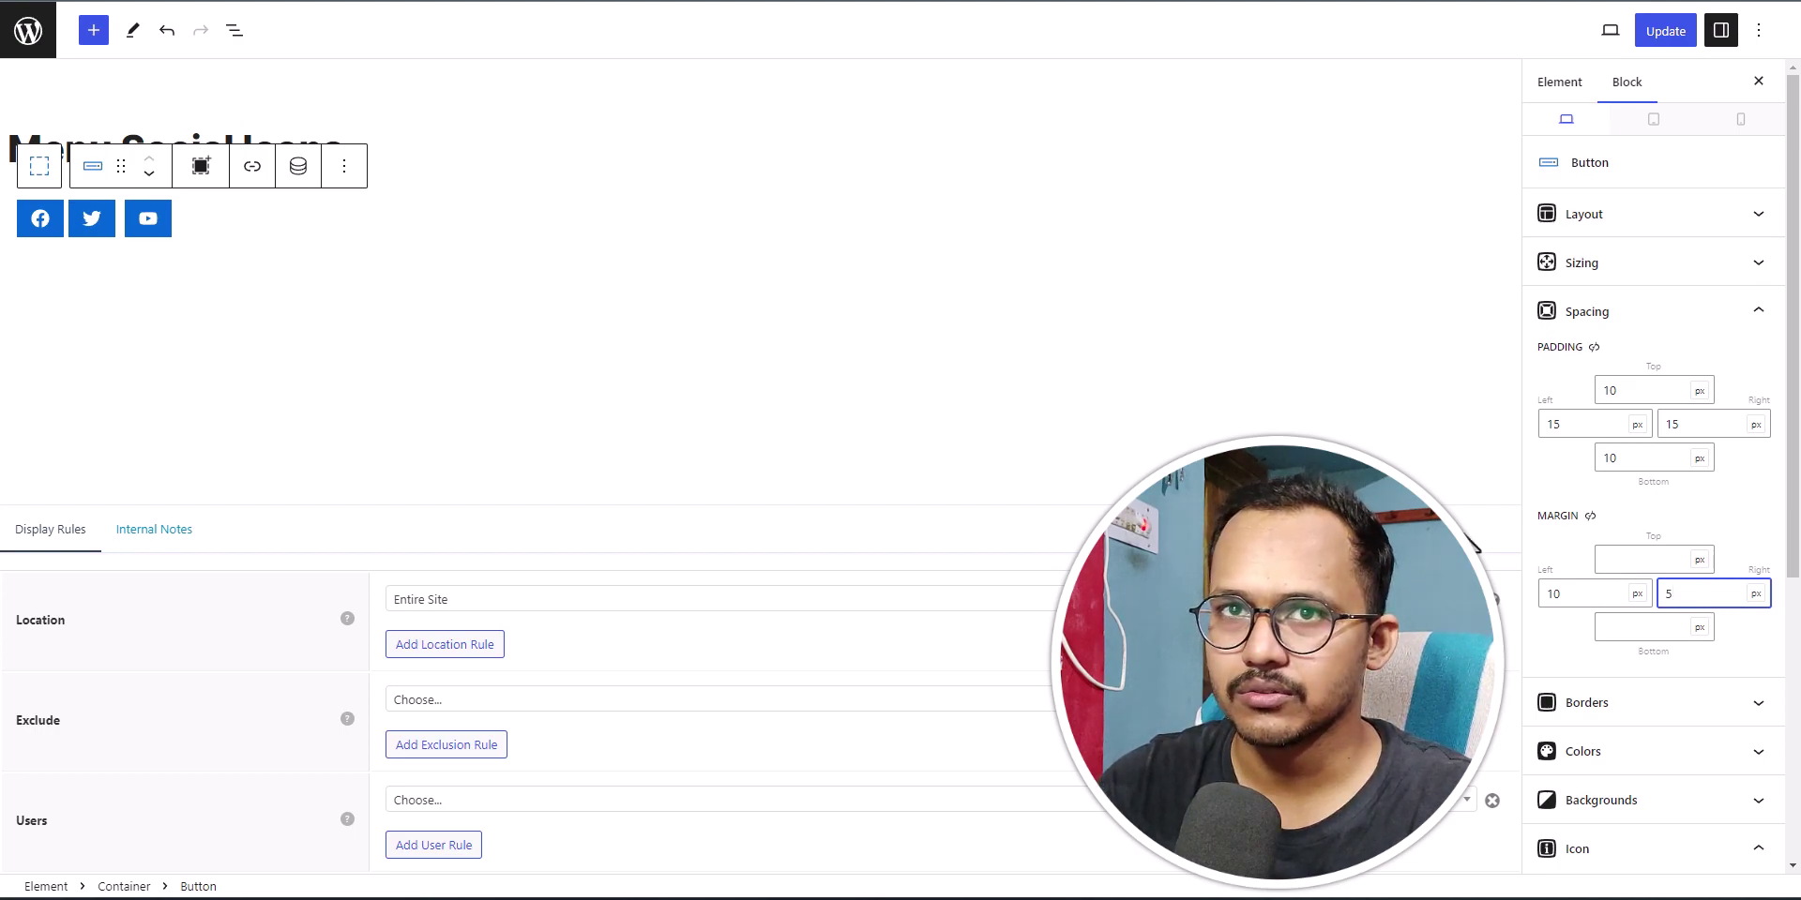
Set the Twitter button's right margin to 5 px.
left_click(95, 214)
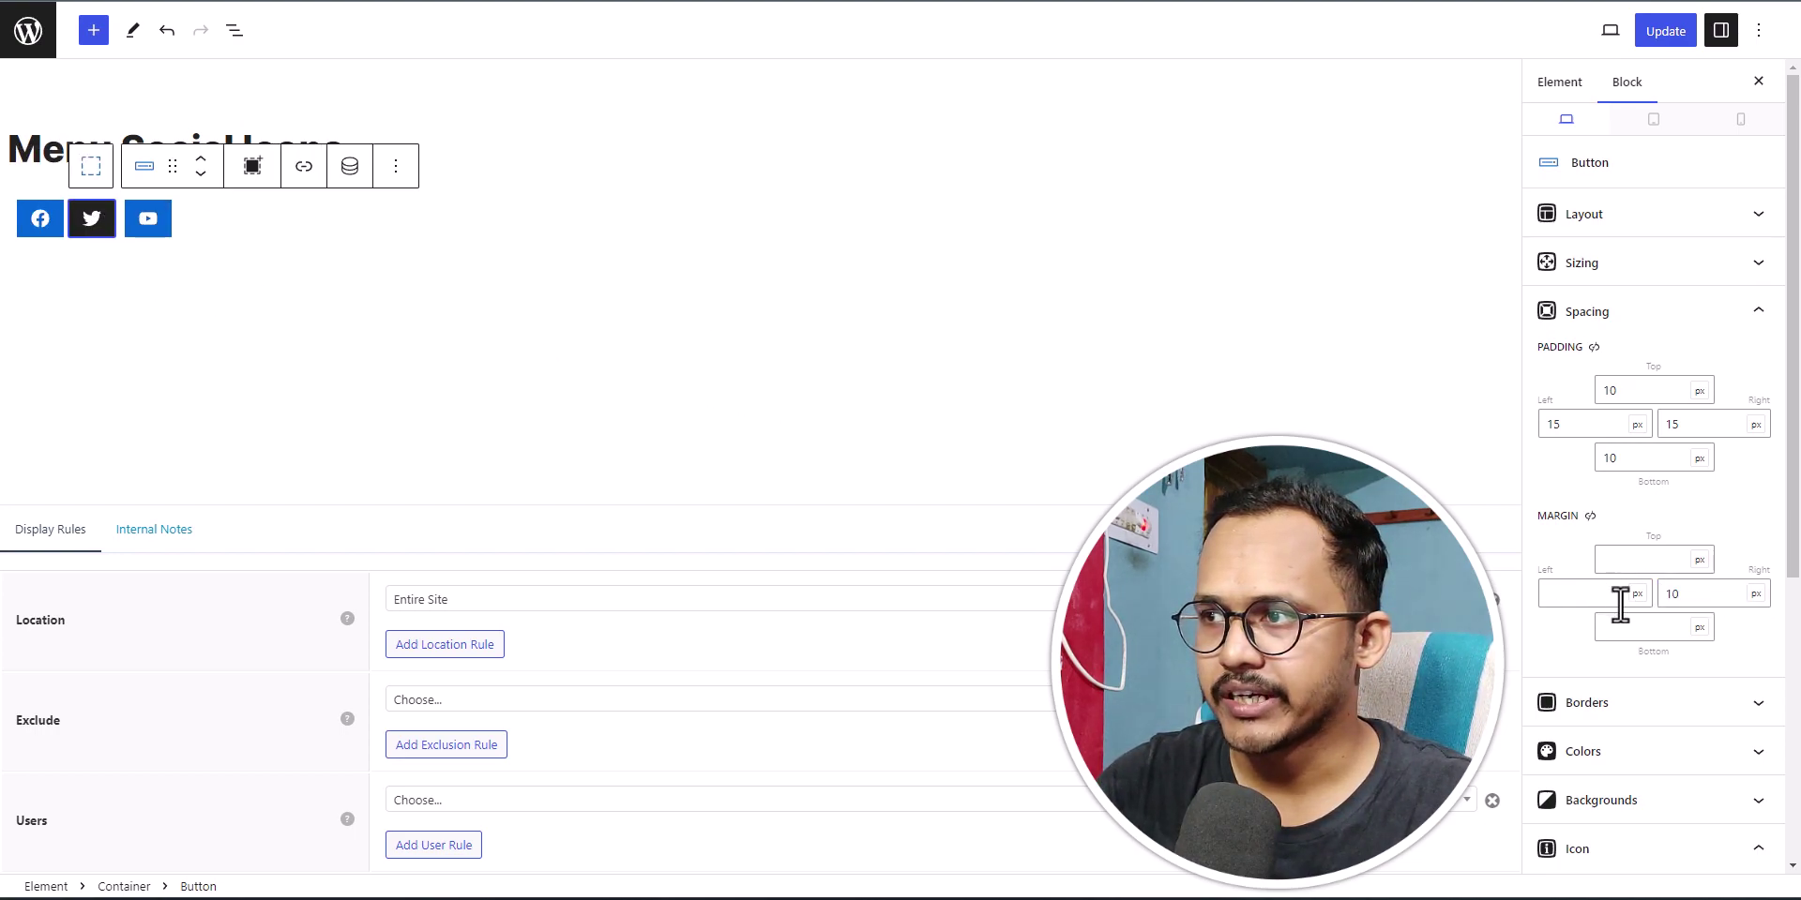
left_click(1711, 595)
type("5")
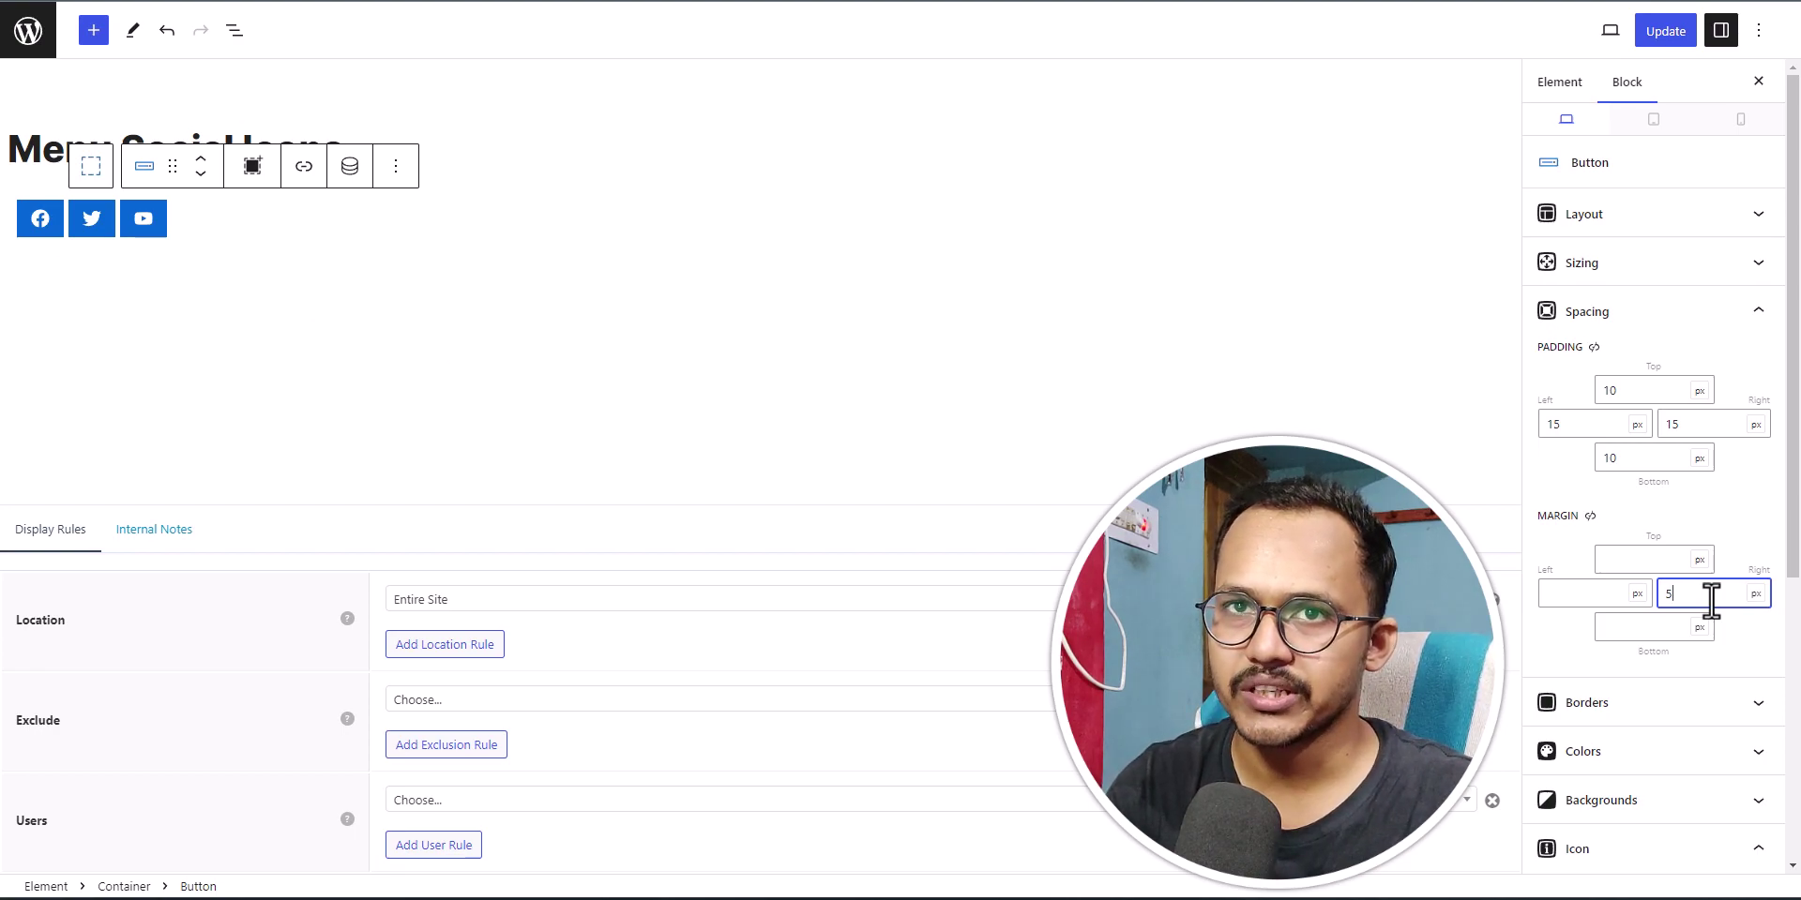
Update the element and reload the site's front page to check the social icons beside the menu.
left_click(1669, 34)
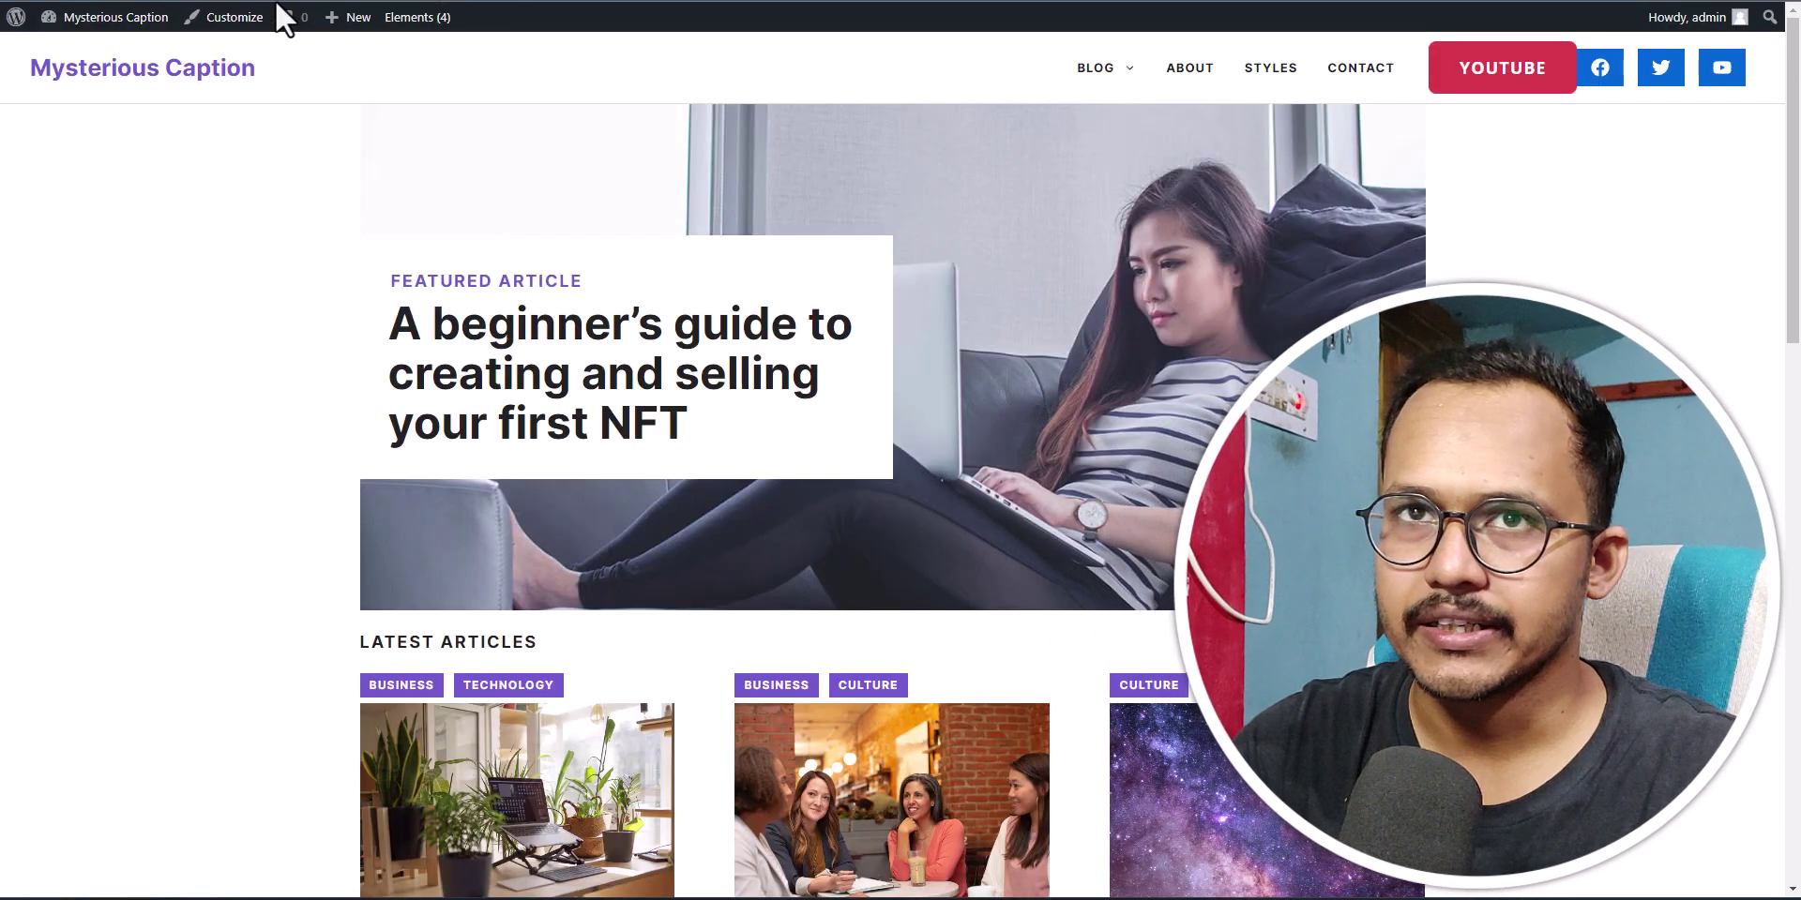
left_click(85, 2)
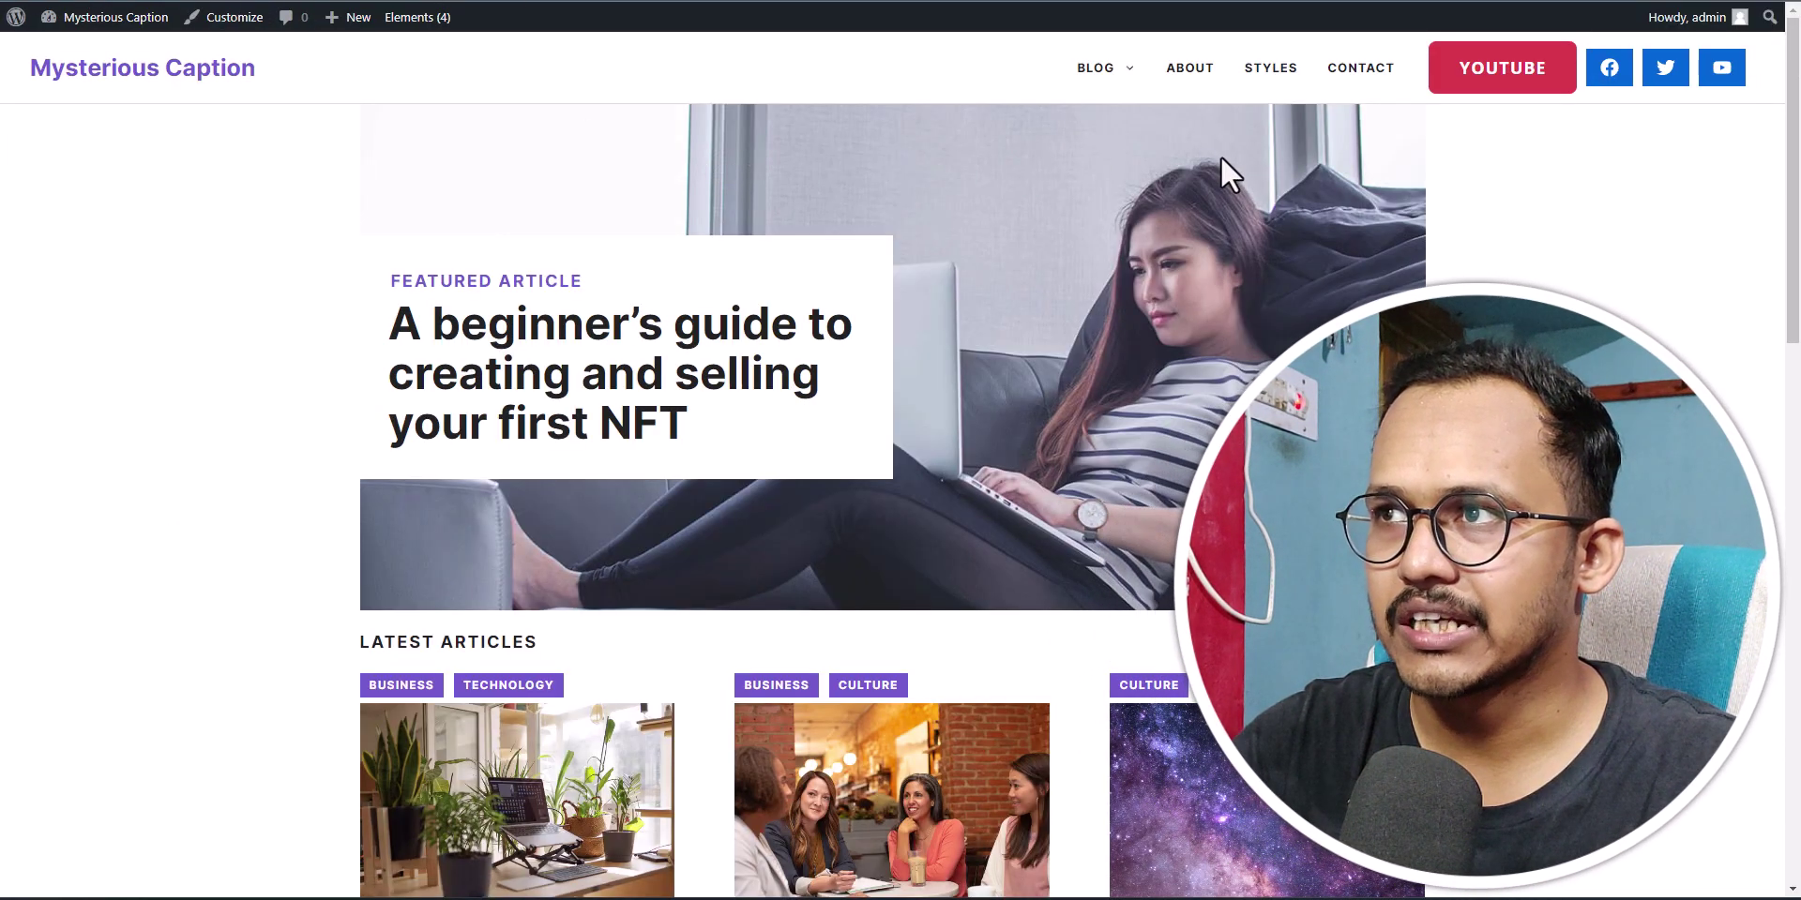